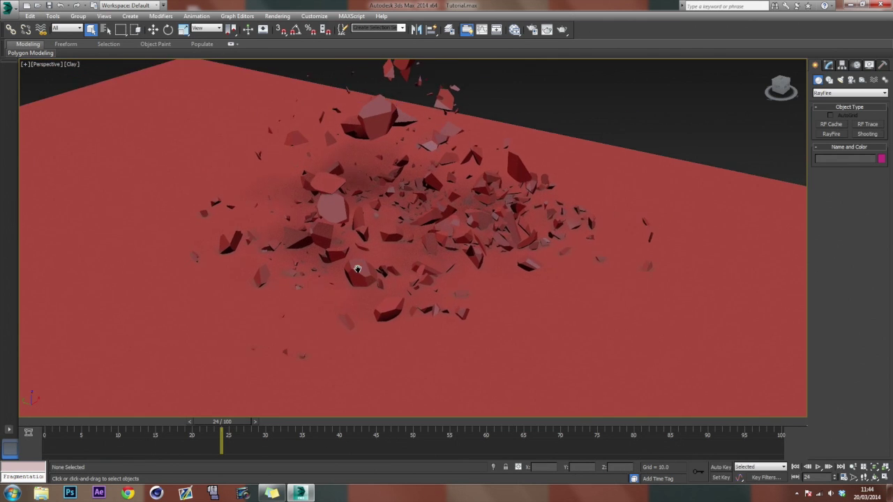
Go to frame 18 and set the ground box's length and width to 1000.
{"action": "left_click_drag", "start_coordinate": [226, 445], "coordinate": [200, 415]}
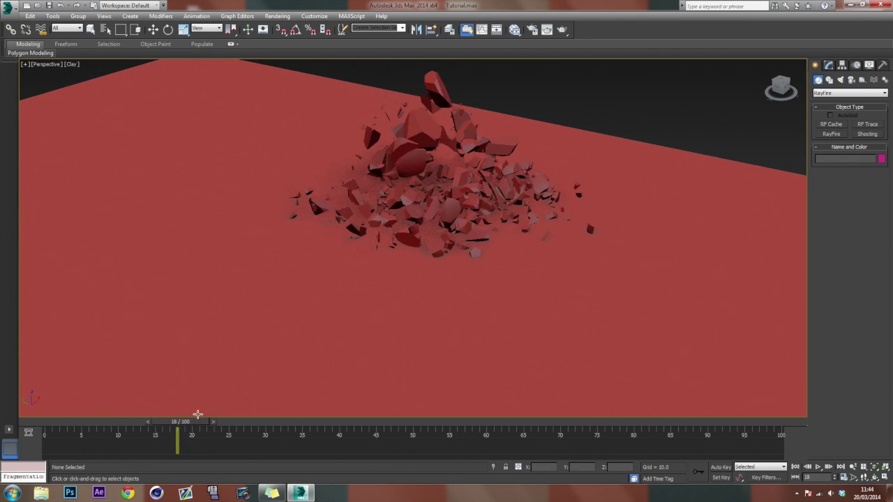
{"action": "key", "text": "q"}
{"action": "left_click", "coordinate": [252, 334]}
{"action": "left_click", "coordinate": [828, 65]}
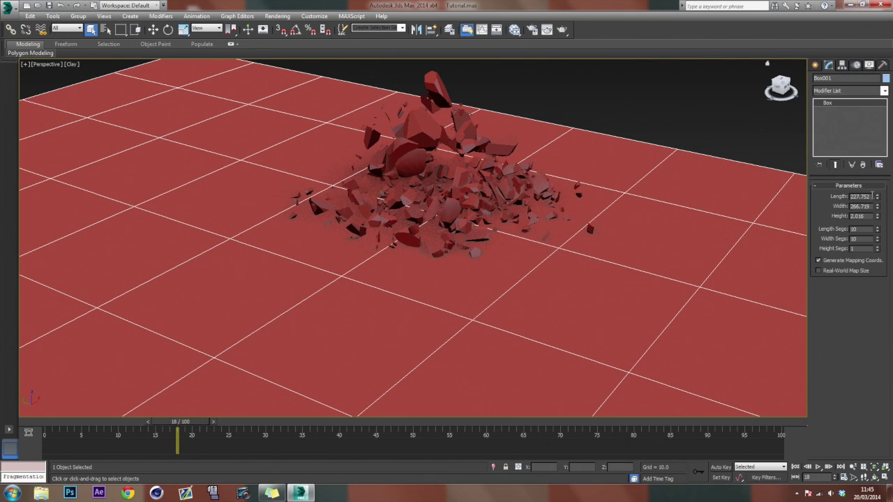
{"action": "type", "text": "1000"}
{"action": "key", "text": "Tab"}
{"action": "type", "text": "100"}
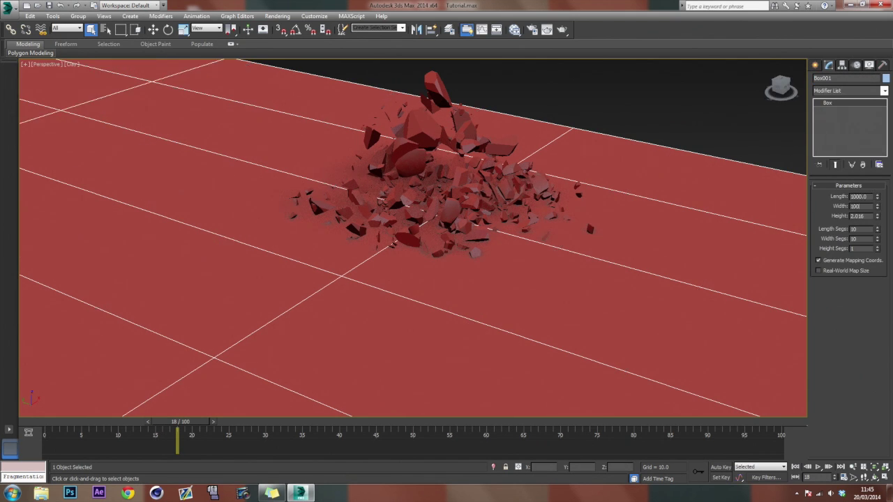
{"action": "type", "text": "0"}
{"action": "key", "text": "Return"}
{"action": "middle_click_drag", "start_coordinate": [246, 203], "coordinate": [259, 191], "text": "alt"}
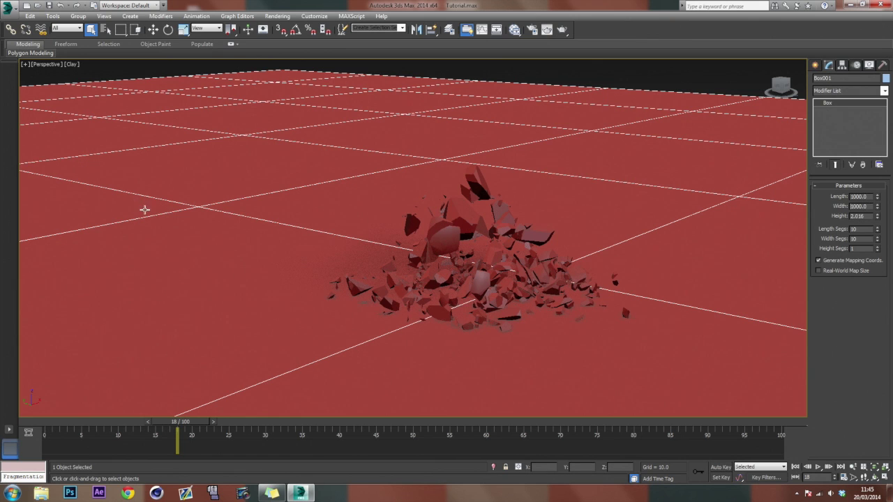
Open the Slate Material Editor and add an Octane Diffuse Material, showing its parameters.
{"action": "type", "text": "mmm"}
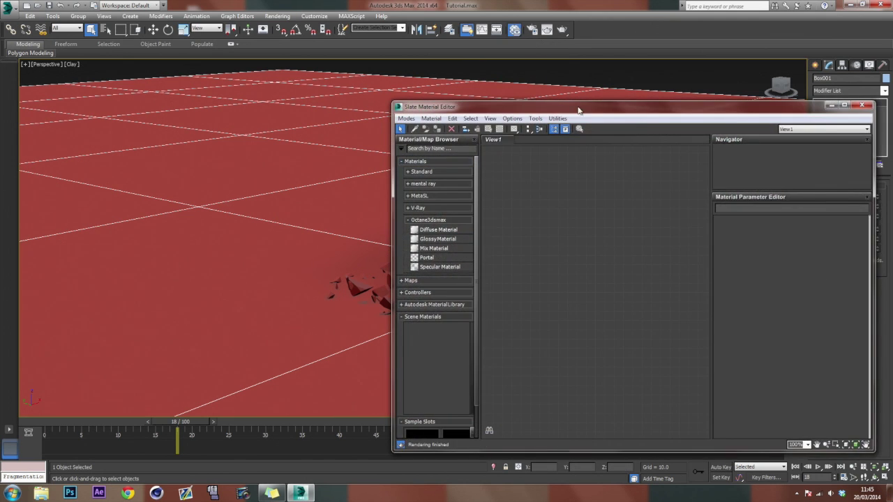
{"action": "left_click_drag", "start_coordinate": [578, 110], "coordinate": [281, 62]}
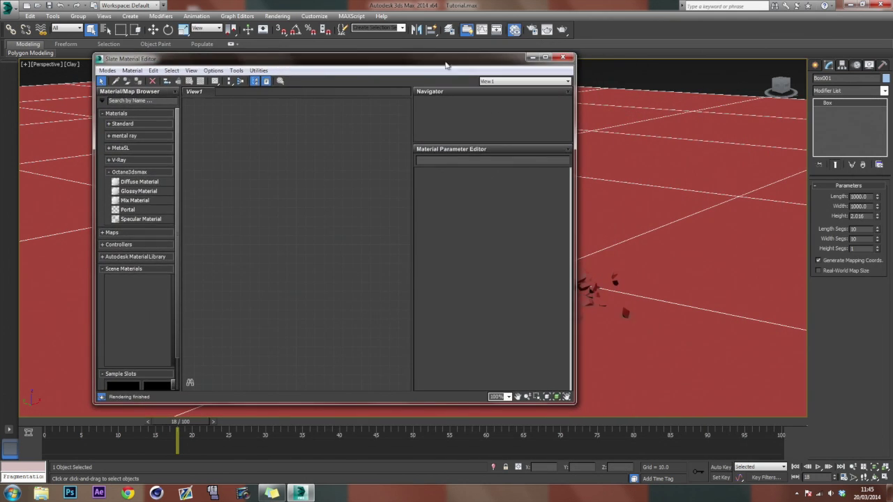
{"action": "left_click_drag", "start_coordinate": [428, 65], "coordinate": [383, 63]}
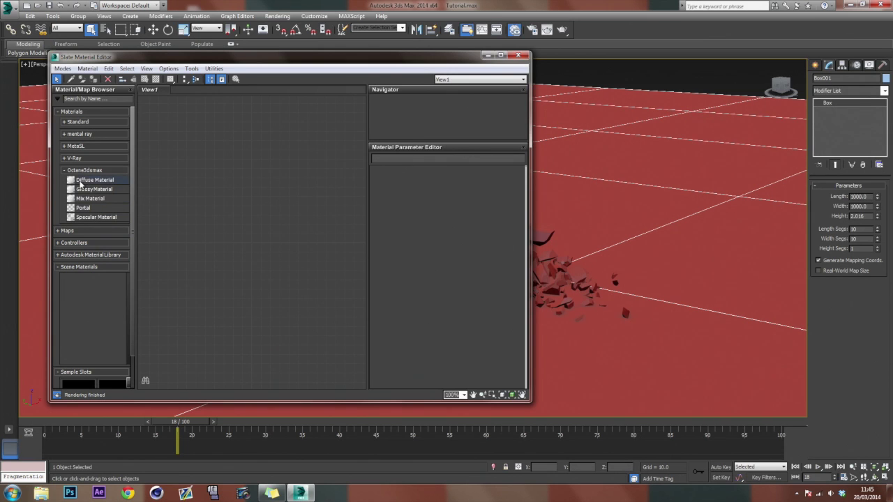
{"action": "left_click_drag", "start_coordinate": [82, 184], "coordinate": [237, 187]}
{"action": "double_click", "coordinate": [221, 182]}
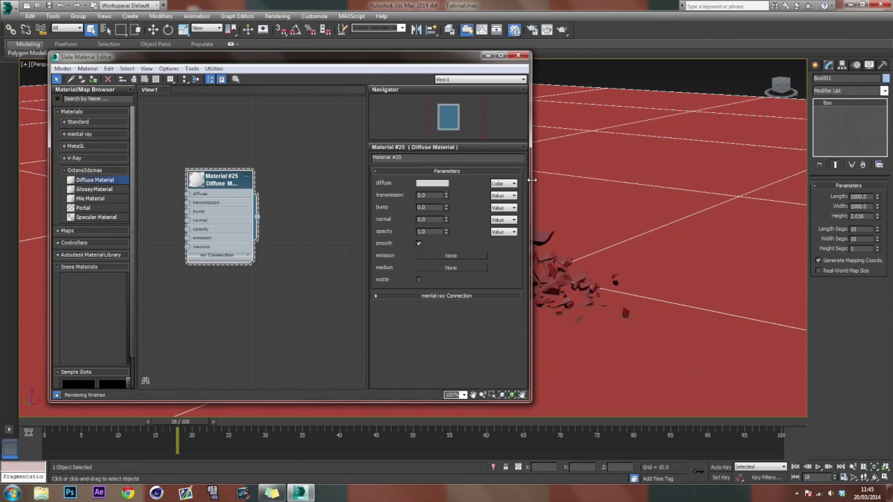
Add an Octane Glossy Material and a Specular Material to the material graph beside the Diffuse Material.
{"action": "left_click_drag", "start_coordinate": [112, 189], "coordinate": [319, 187]}
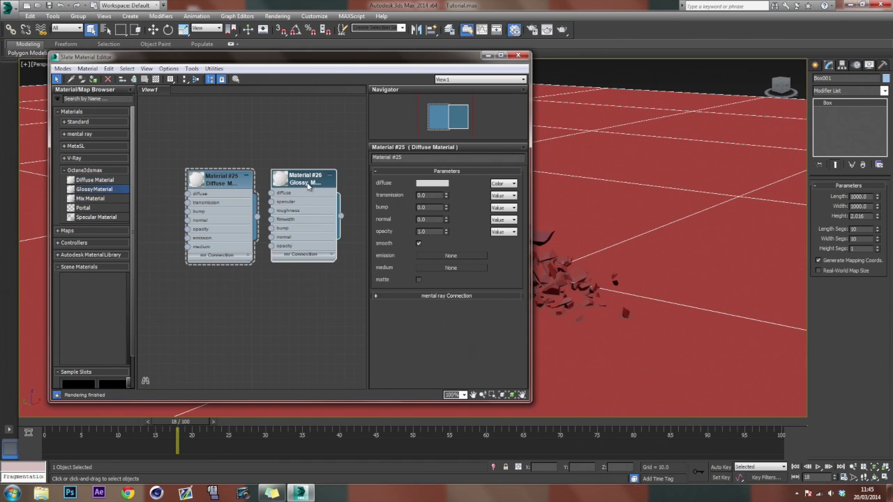
{"action": "double_click", "coordinate": [321, 193]}
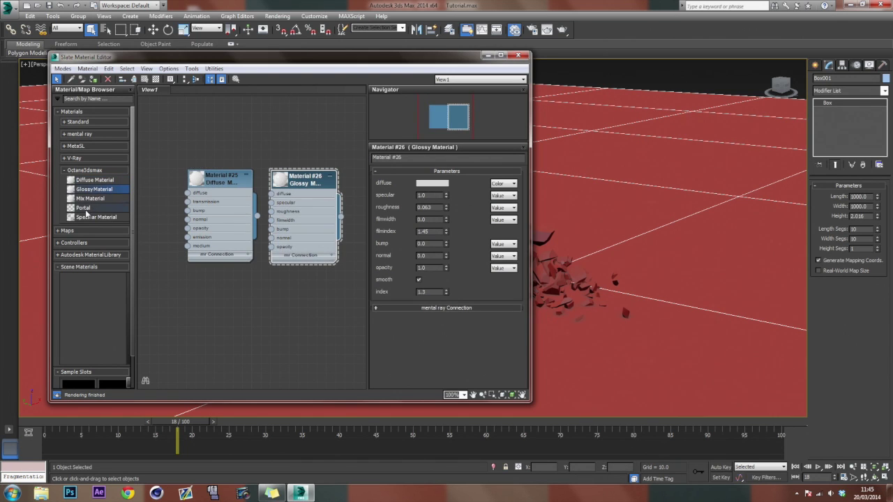
{"action": "left_click_drag", "start_coordinate": [80, 218], "coordinate": [229, 288]}
{"action": "left_click", "coordinate": [199, 181]}
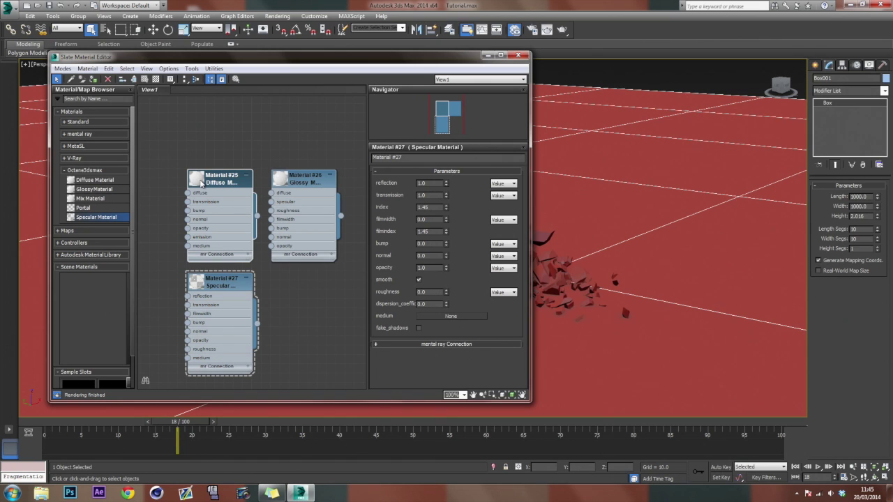
{"action": "left_click", "coordinate": [312, 182]}
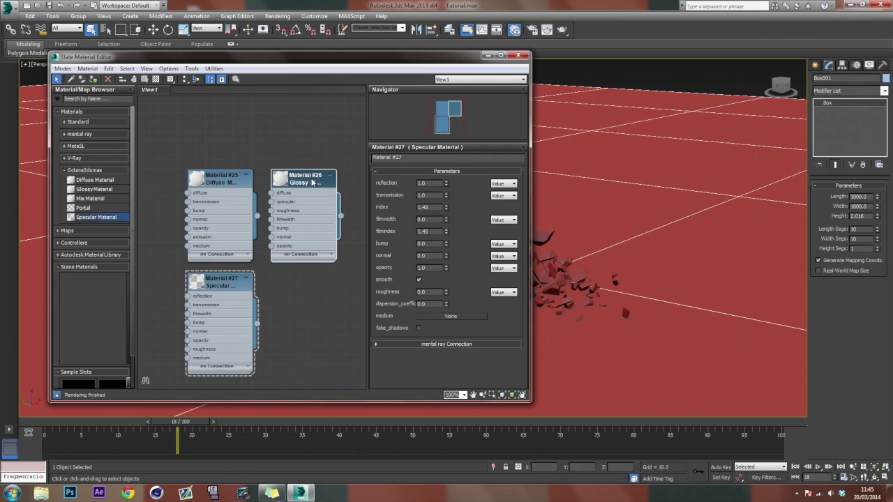
{"action": "left_click", "coordinate": [213, 278]}
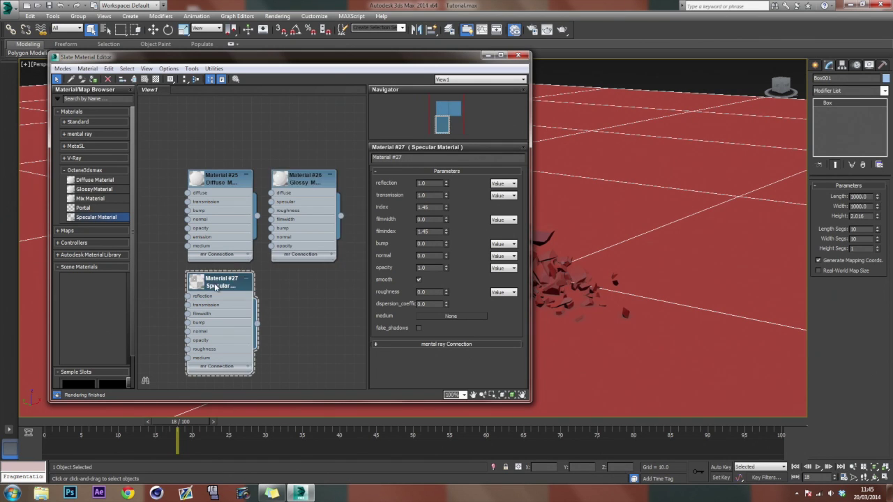
Add an Octane Mix Material, connecting the Glossy Material to material1 and the Diffuse Material to material2, and enlarge its preview.
{"action": "left_click_drag", "start_coordinate": [83, 201], "coordinate": [279, 279]}
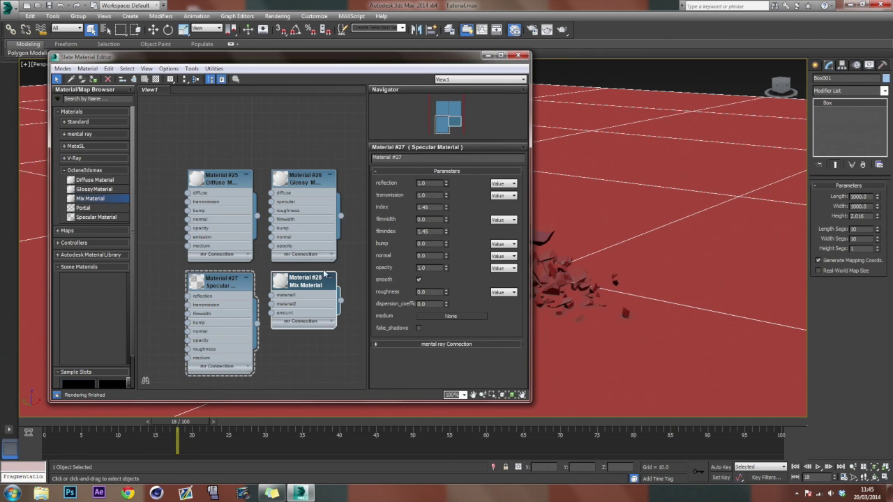
{"action": "left_click_drag", "start_coordinate": [340, 216], "coordinate": [270, 296]}
{"action": "left_click_drag", "start_coordinate": [257, 216], "coordinate": [310, 306]}
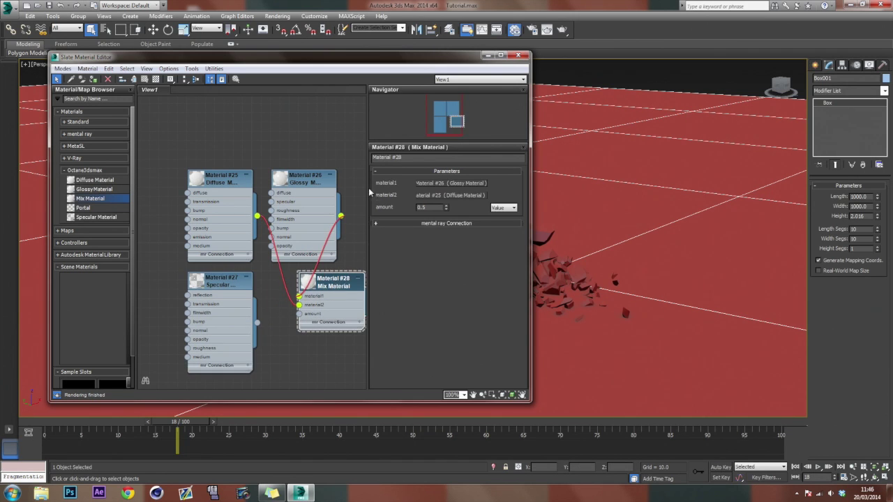
{"action": "double_click", "coordinate": [309, 282]}
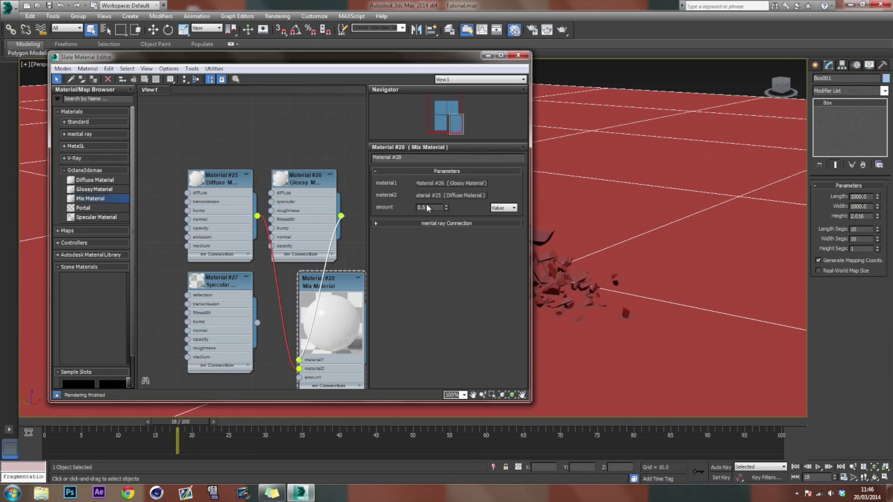
Set the Mix Material's amount to 0.62, reposition the Glossy Material node and close the material editor.
{"action": "right_click", "coordinate": [445, 209]}
{"action": "left_click_drag", "start_coordinate": [446, 208], "coordinate": [427, 71]}
{"action": "left_click_drag", "start_coordinate": [445, 208], "coordinate": [446, 238]}
{"action": "left_click_drag", "start_coordinate": [282, 188], "coordinate": [180, 327]}
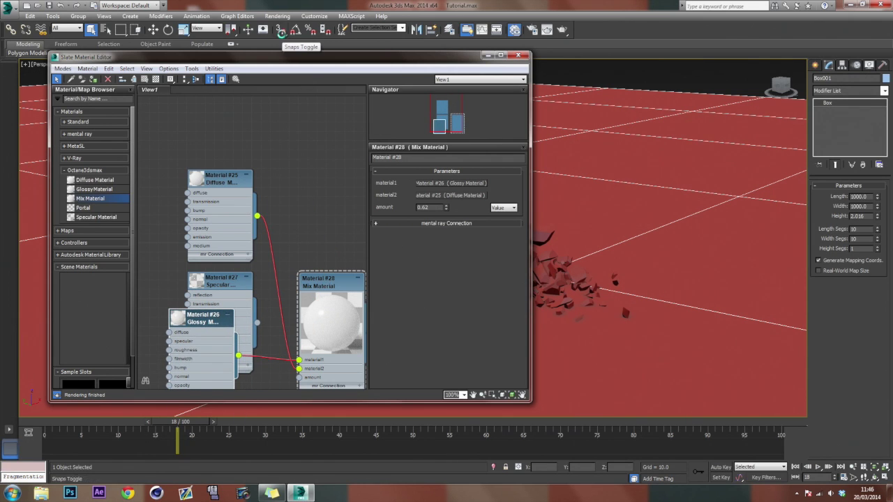
{"action": "left_click", "coordinate": [518, 54]}
Examine the production, material editor and ActiveShade renderer assignments in Render Setup.
{"action": "left_click", "coordinate": [538, 29]}
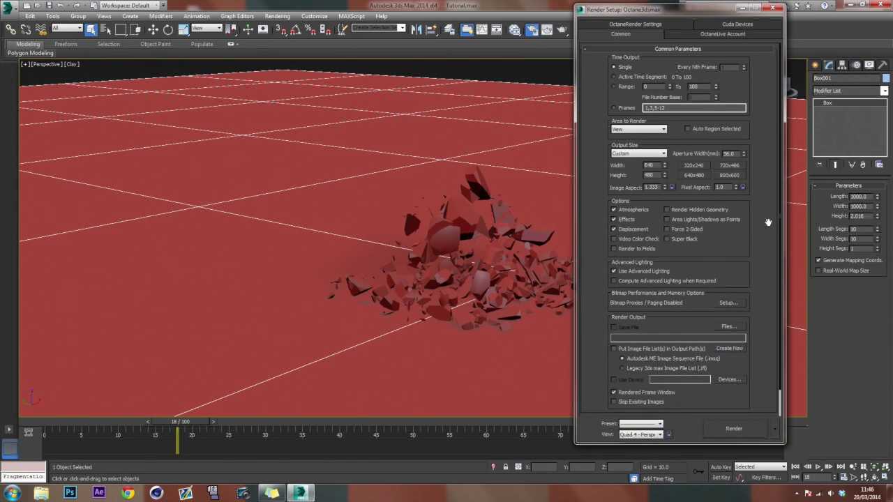
{"action": "left_click_drag", "start_coordinate": [769, 214], "coordinate": [775, 43]}
{"action": "left_click", "coordinate": [658, 412]}
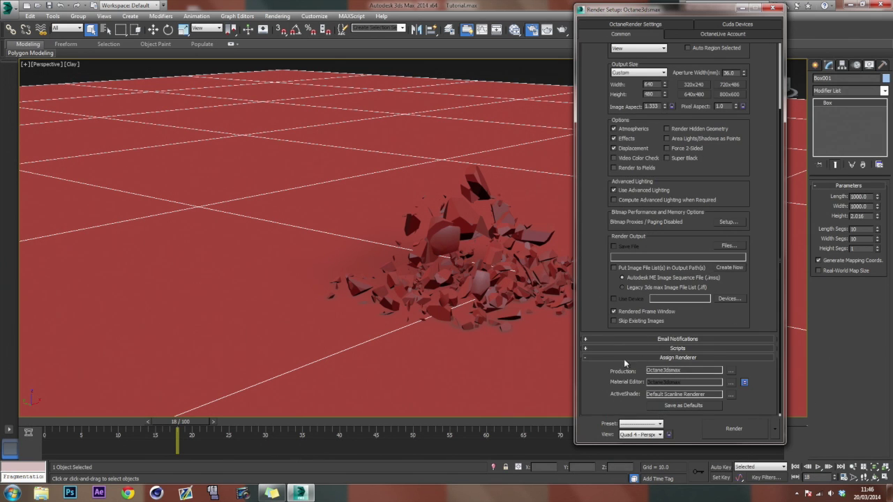
{"action": "left_click", "coordinate": [731, 370]}
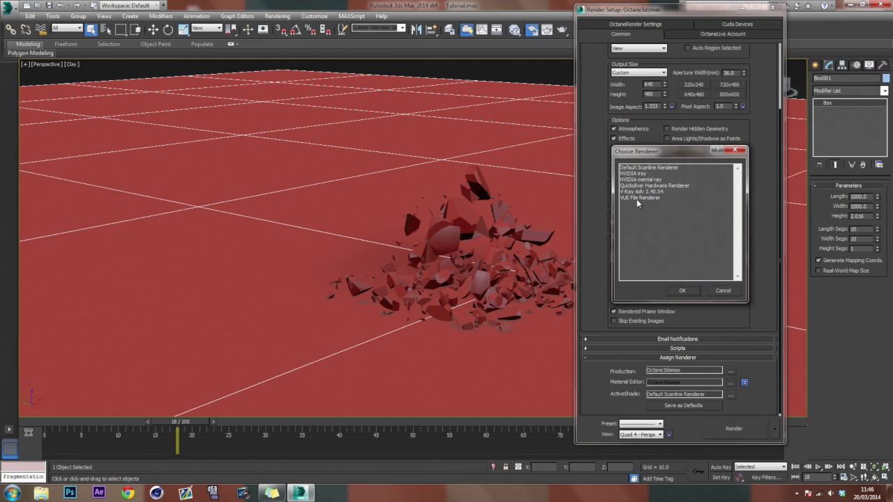
{"action": "left_click", "coordinate": [721, 291]}
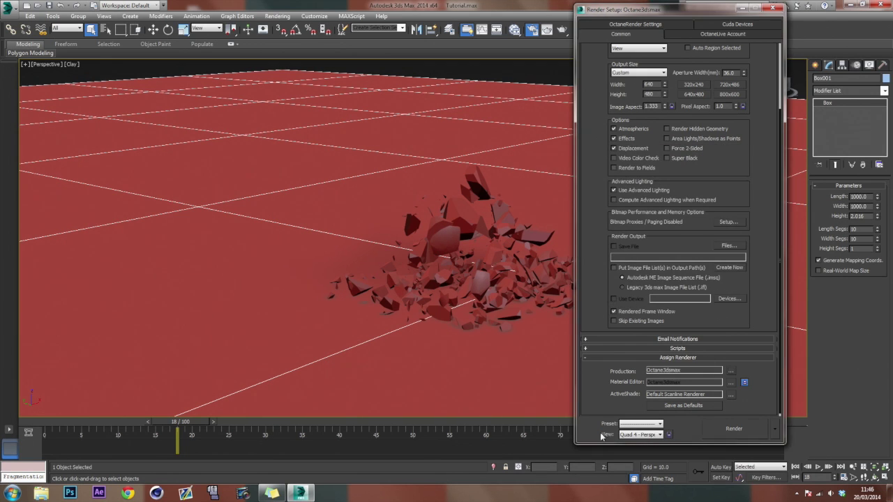
{"action": "left_click", "coordinate": [731, 395]}
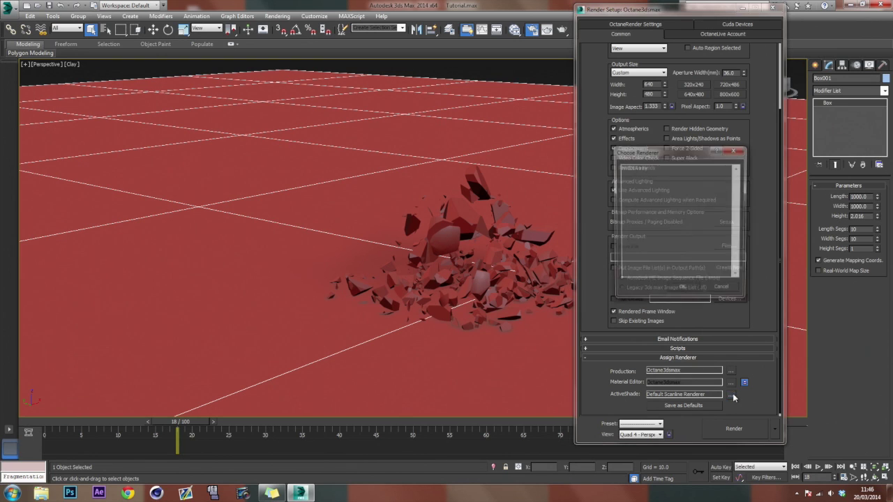
{"action": "left_click", "coordinate": [721, 291]}
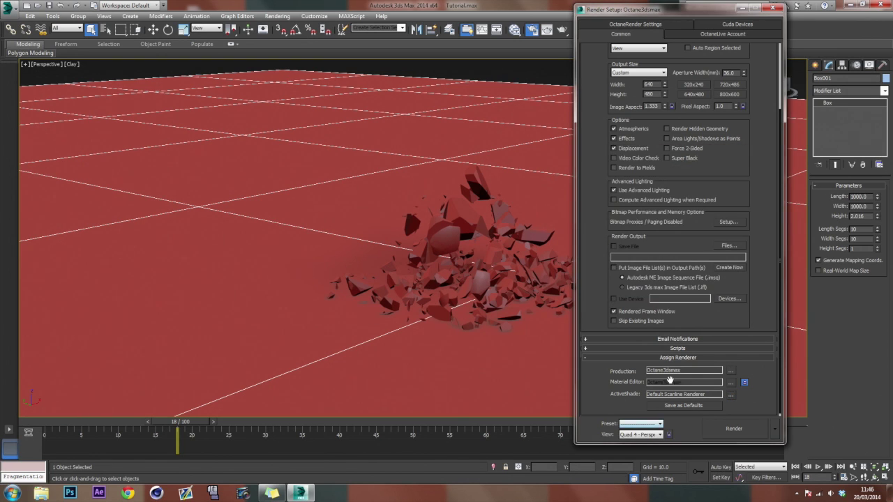
{"action": "left_click", "coordinate": [744, 383]}
{"action": "left_click", "coordinate": [744, 383]}
Review the OctaneLive account page and apply the CUDA device configuration.
{"action": "left_click", "coordinate": [723, 35]}
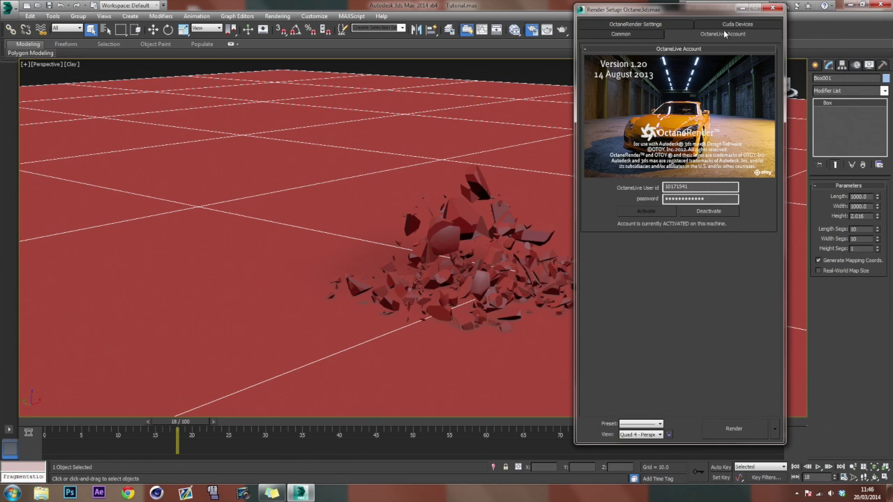
{"action": "left_click", "coordinate": [724, 27]}
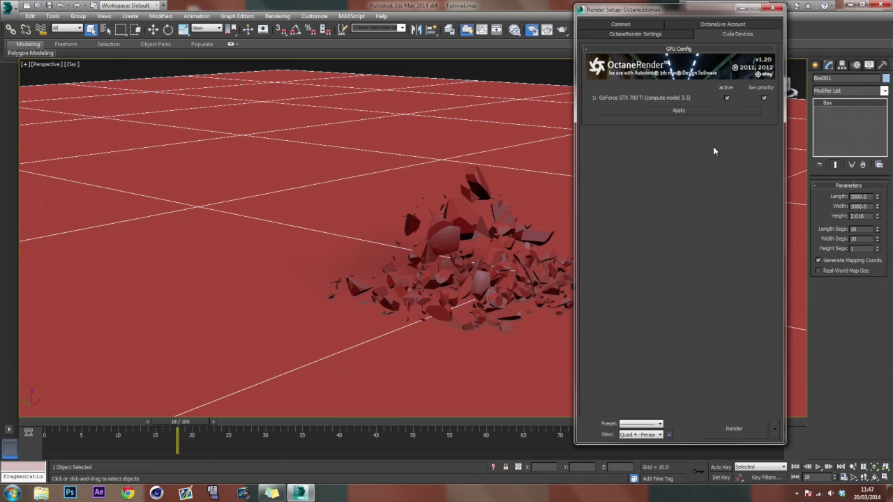
{"action": "left_click", "coordinate": [707, 113]}
Set the render output size to HDTV (video) at 1280 x 720 and show the safe frame in the perspective view.
{"action": "left_click", "coordinate": [676, 35]}
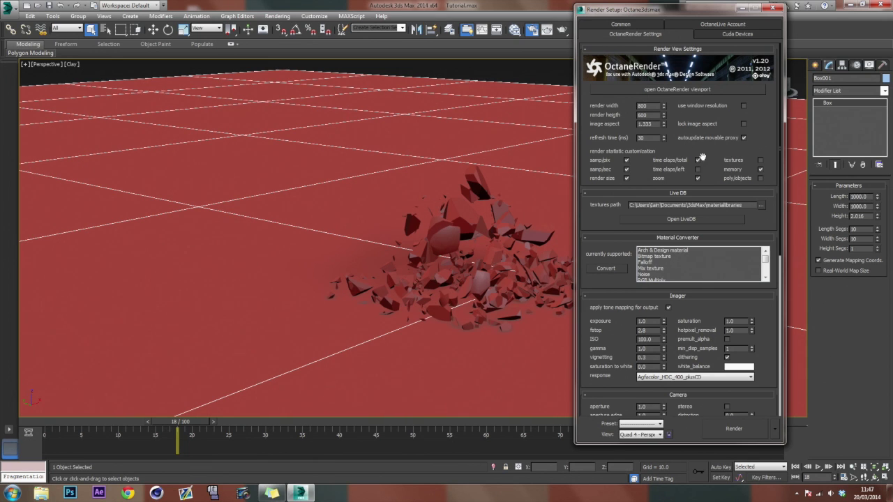
{"action": "double_click", "coordinate": [646, 106]}
{"action": "type", "text": "12"}
{"action": "key", "text": "Tab"}
{"action": "left_click", "coordinate": [625, 24]}
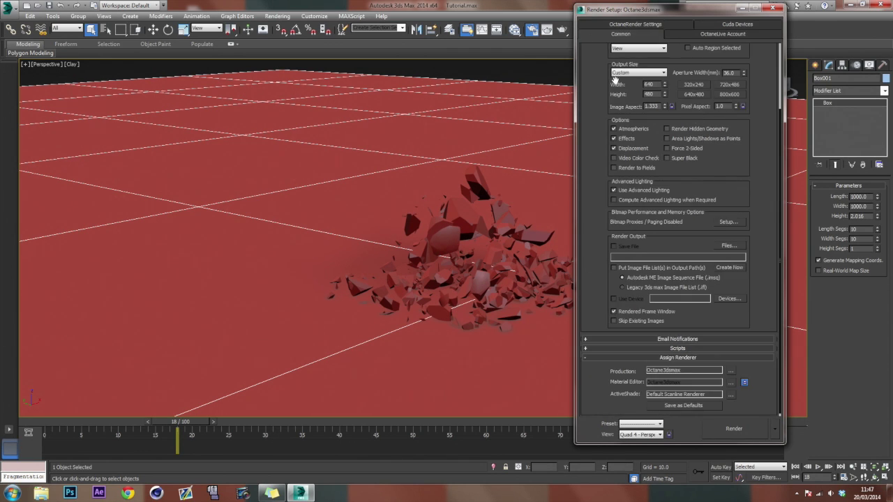
{"action": "scroll", "coordinate": [615, 80], "scroll_direction": "up", "scroll_amount": 3}
{"action": "left_click", "coordinate": [630, 153]}
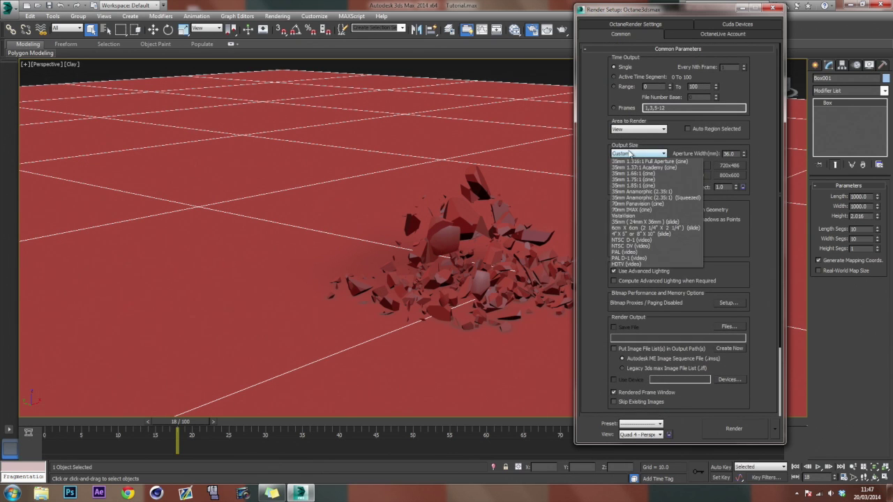
{"action": "left_click", "coordinate": [642, 270]}
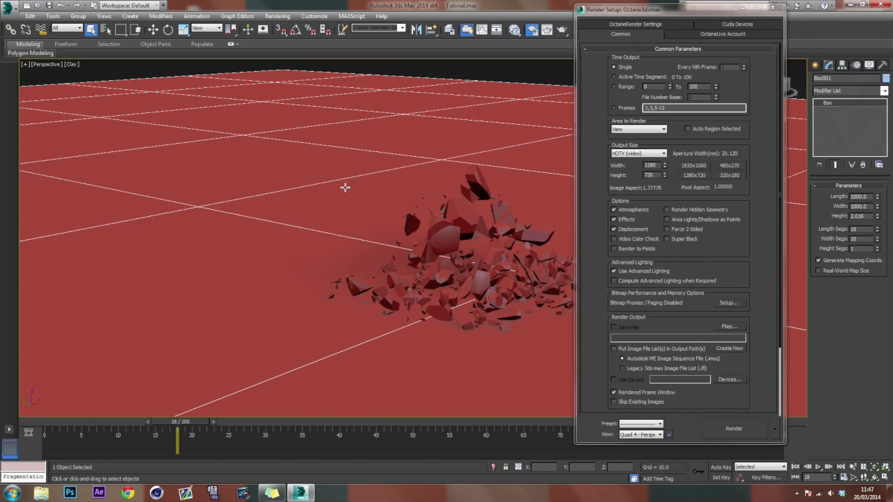
{"action": "key", "text": "shift+f"}
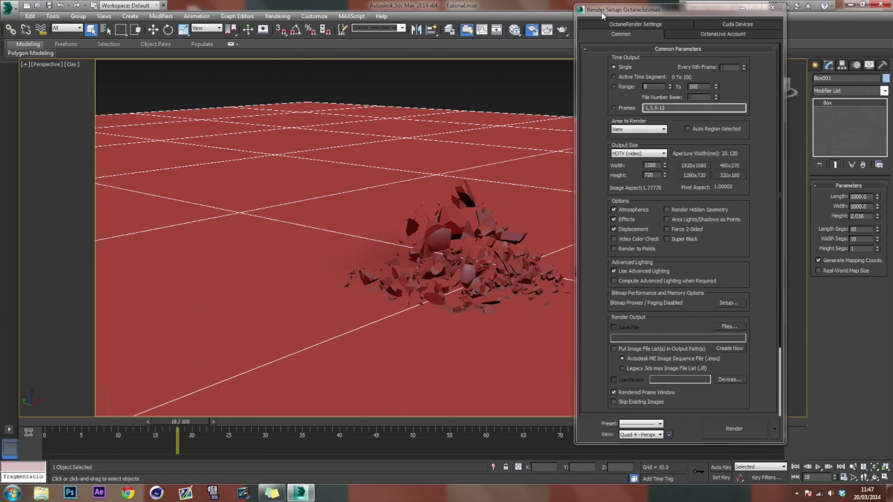
Open the Octane LiveDB from the OctaneRender settings and browse to the Organic materials category.
{"action": "left_click_drag", "start_coordinate": [604, 11], "coordinate": [604, 67]}
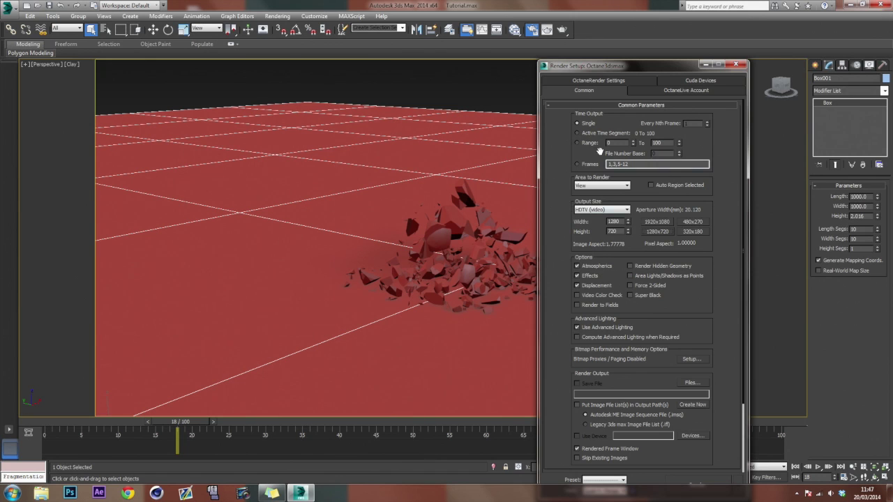
{"action": "left_click_drag", "start_coordinate": [552, 208], "coordinate": [649, 126]}
{"action": "left_click", "coordinate": [624, 80]}
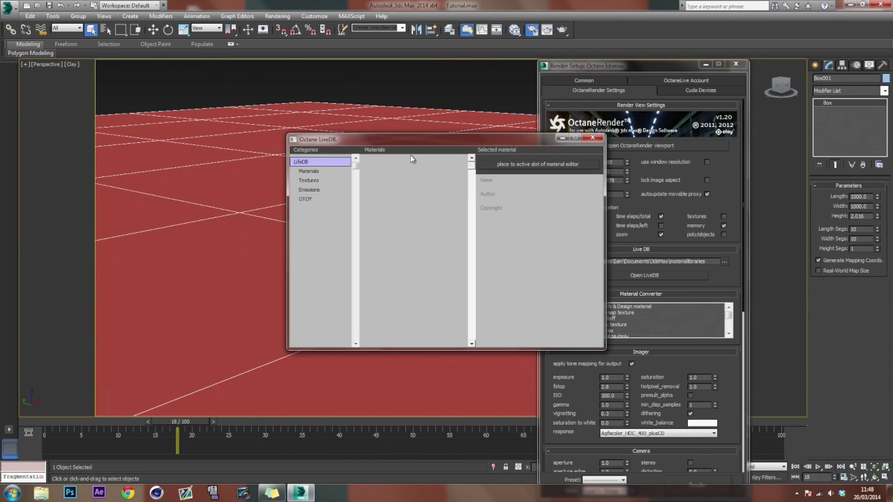
{"action": "left_click_drag", "start_coordinate": [415, 138], "coordinate": [191, 108]}
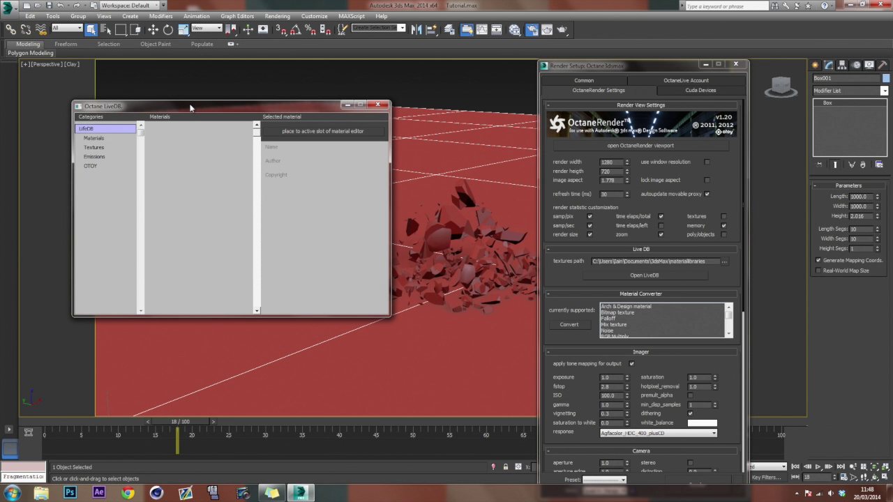
{"action": "left_click", "coordinate": [93, 138]}
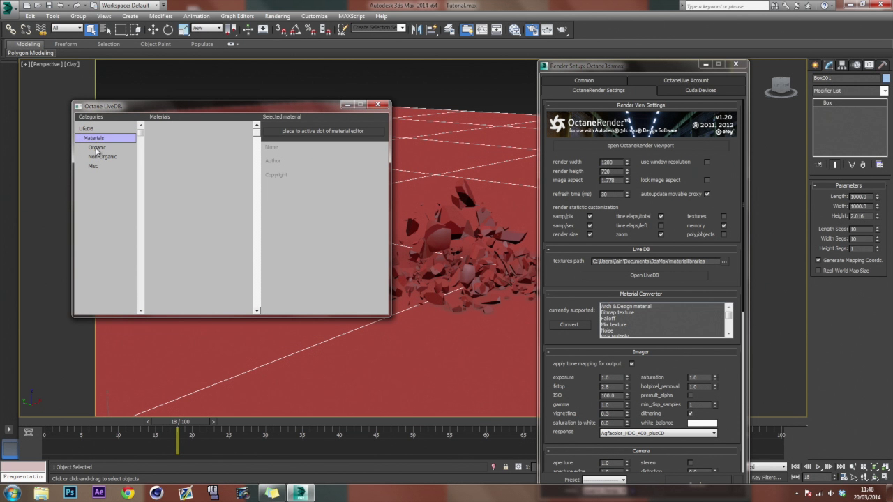
{"action": "left_click", "coordinate": [97, 147]}
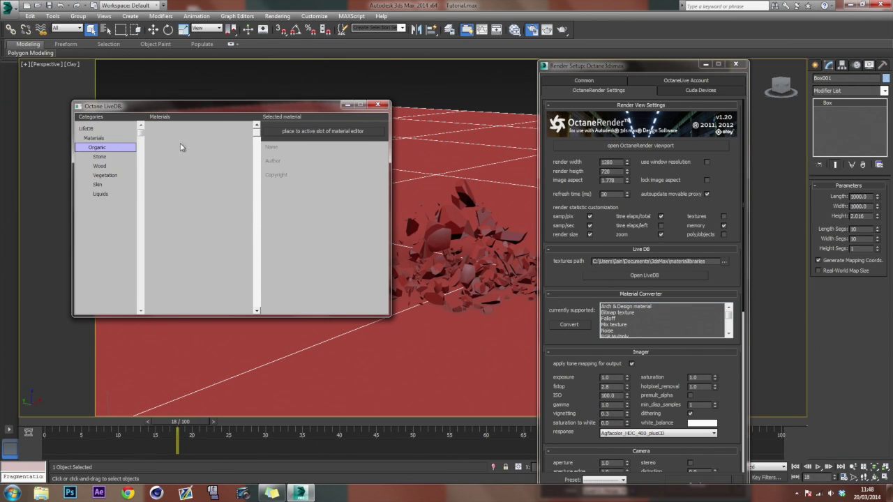
List the Stone category's materials in a taller LiveDB window and preview amethyst marble.
{"action": "key", "text": "Down"}
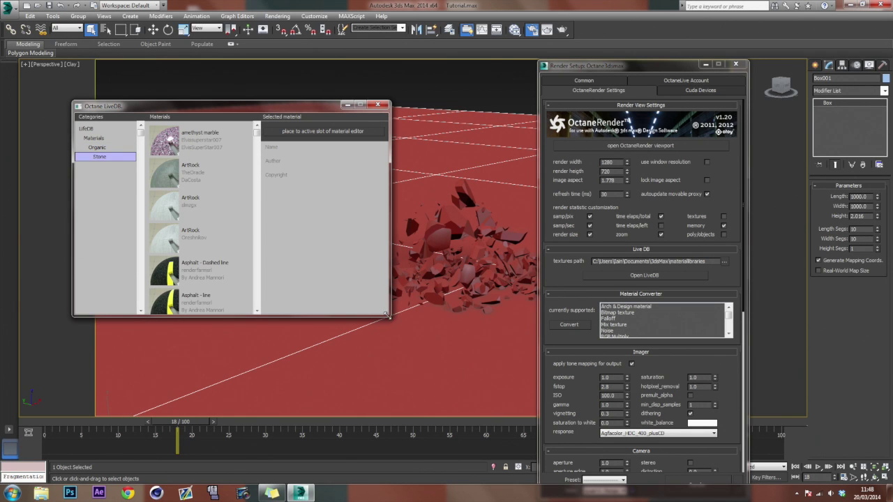
{"action": "left_click_drag", "start_coordinate": [391, 318], "coordinate": [391, 453]}
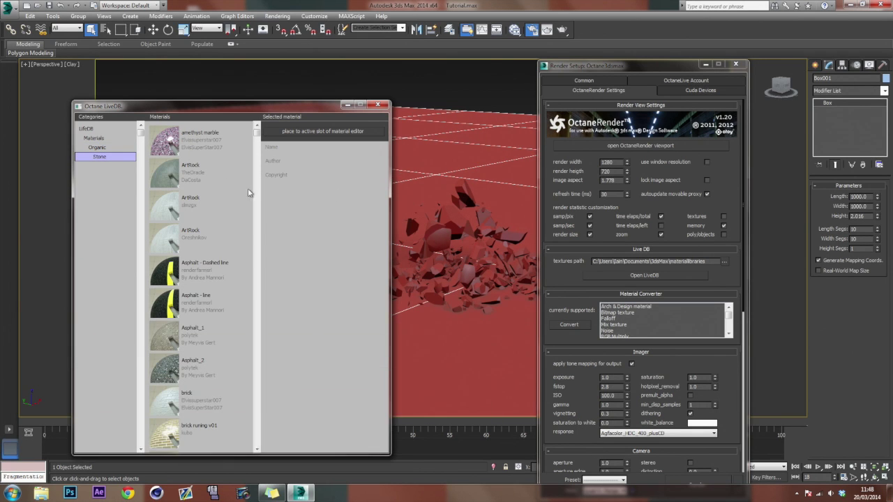
{"action": "left_click", "coordinate": [210, 176]}
{"action": "left_click", "coordinate": [198, 152]}
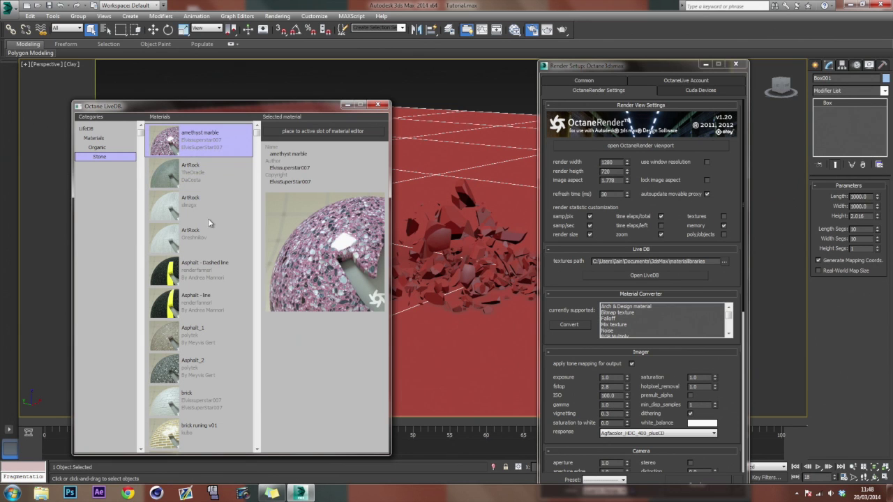
Preview the Concrete_blocks_side and ConcreteTileable materials in the Stone category.
{"action": "scroll", "coordinate": [209, 222], "scroll_direction": "down", "scroll_amount": 3}
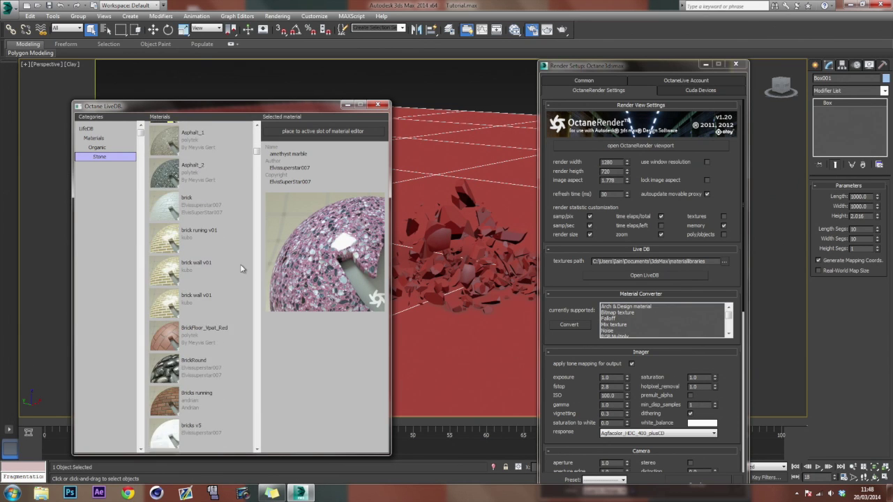
{"action": "scroll", "coordinate": [240, 268], "scroll_direction": "down", "scroll_amount": 5}
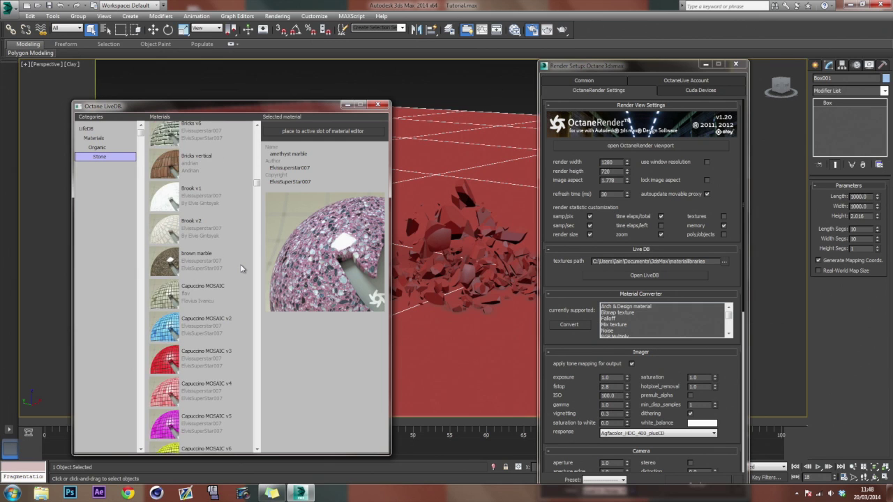
{"action": "scroll", "coordinate": [240, 269], "scroll_direction": "down", "scroll_amount": 4}
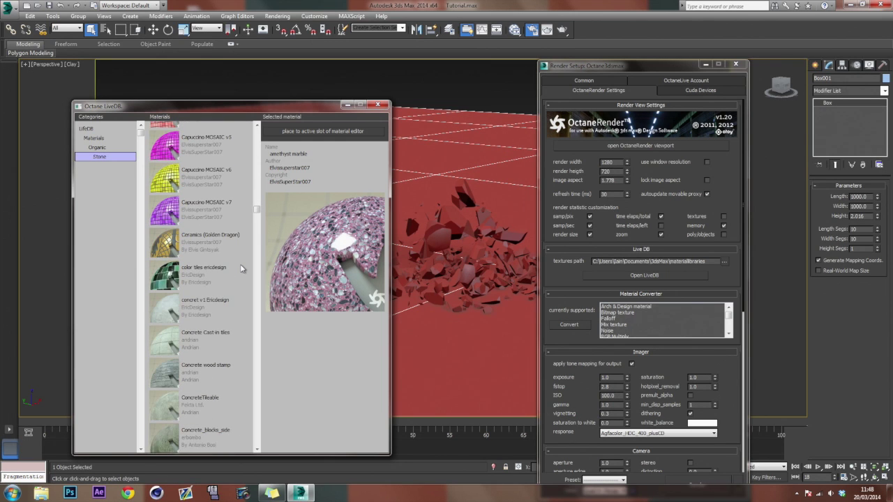
{"action": "scroll", "coordinate": [241, 268], "scroll_direction": "down", "scroll_amount": 2}
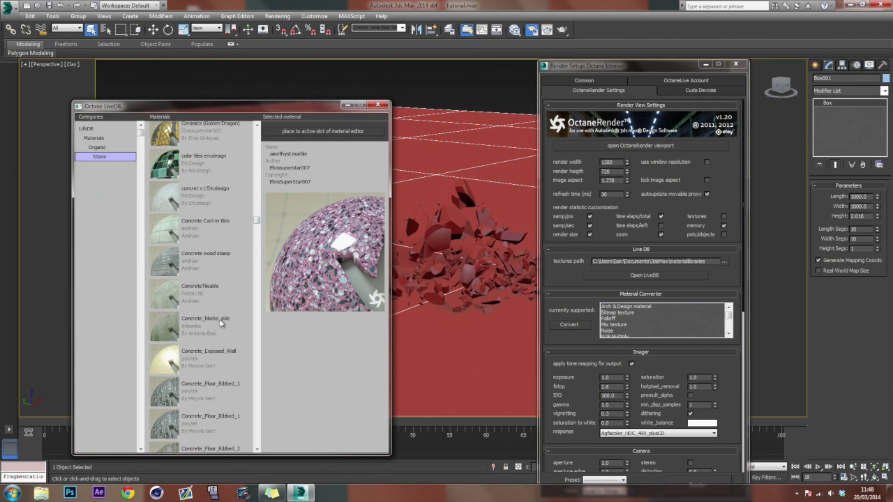
{"action": "left_click", "coordinate": [220, 328]}
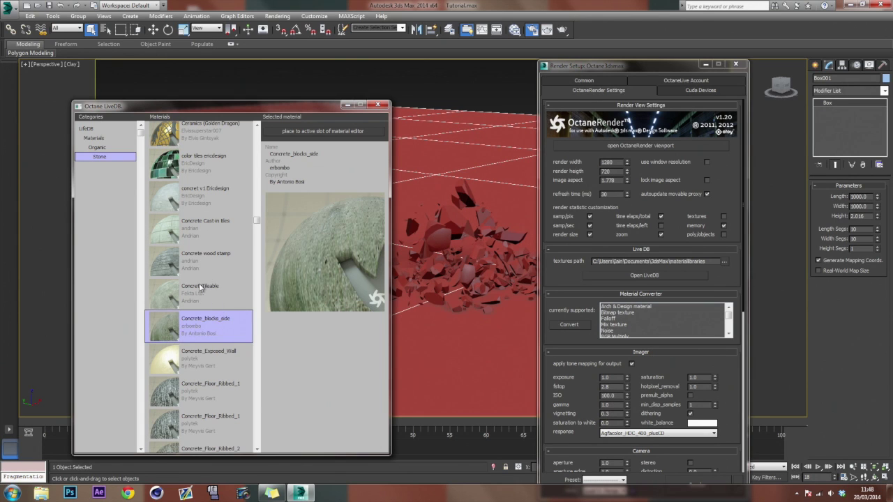
{"action": "left_click", "coordinate": [200, 288]}
Look further through the Stone materials and preview Old Stone Wall and Ocher Granite.
{"action": "scroll", "coordinate": [201, 288], "scroll_direction": "down", "scroll_amount": 4}
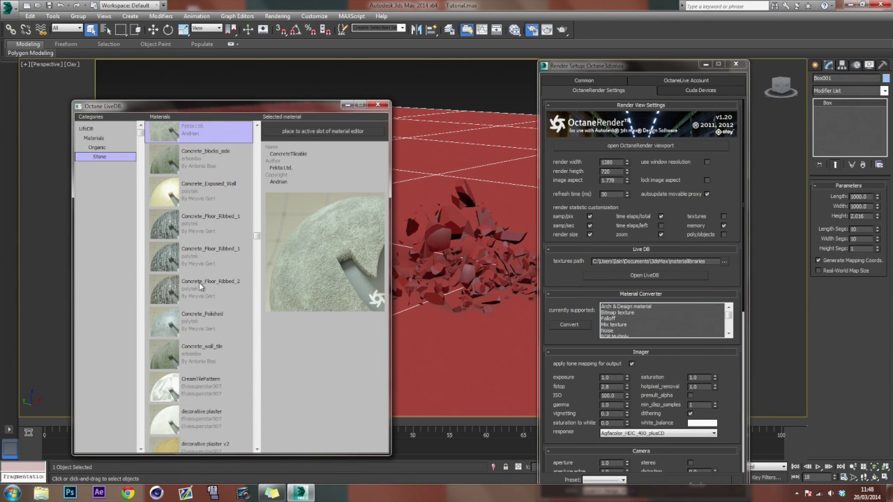
{"action": "scroll", "coordinate": [199, 286], "scroll_direction": "down", "scroll_amount": 4}
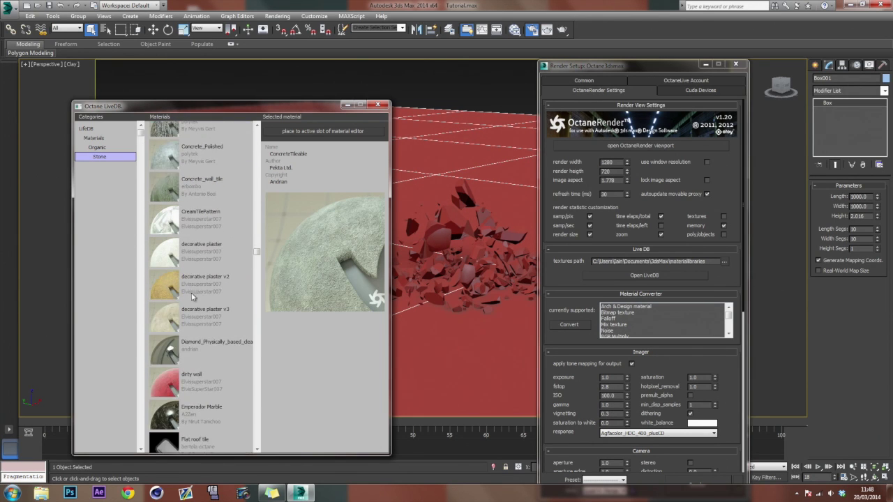
{"action": "scroll", "coordinate": [191, 305], "scroll_direction": "down", "scroll_amount": 1}
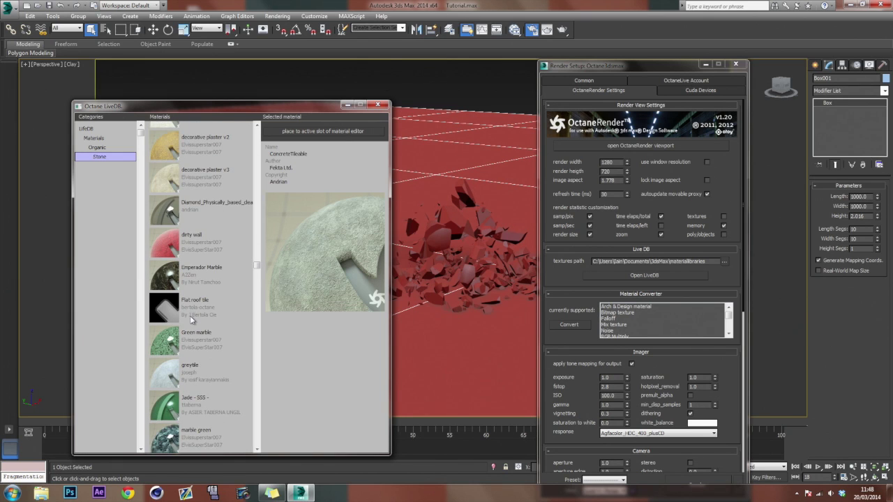
{"action": "scroll", "coordinate": [191, 307], "scroll_direction": "down", "scroll_amount": 2}
{"action": "scroll", "coordinate": [197, 307], "scroll_direction": "down", "scroll_amount": 3}
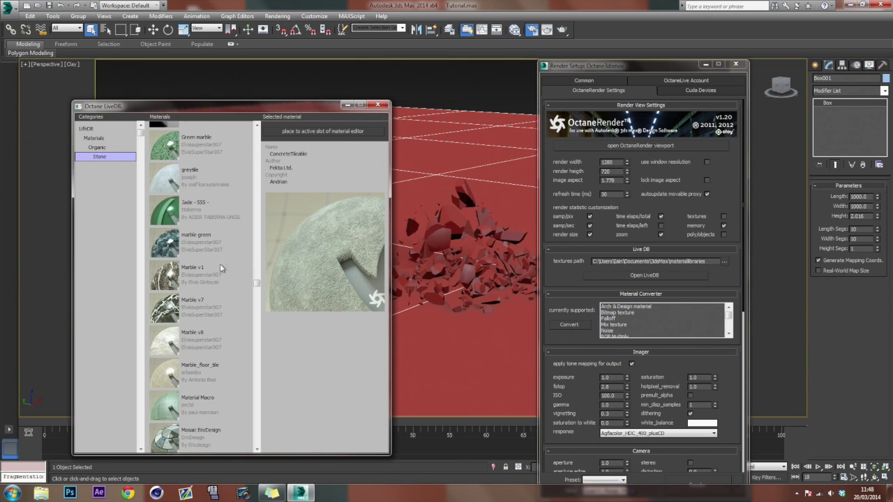
{"action": "scroll", "coordinate": [220, 262], "scroll_direction": "down", "scroll_amount": 2}
{"action": "scroll", "coordinate": [223, 256], "scroll_direction": "down", "scroll_amount": 3}
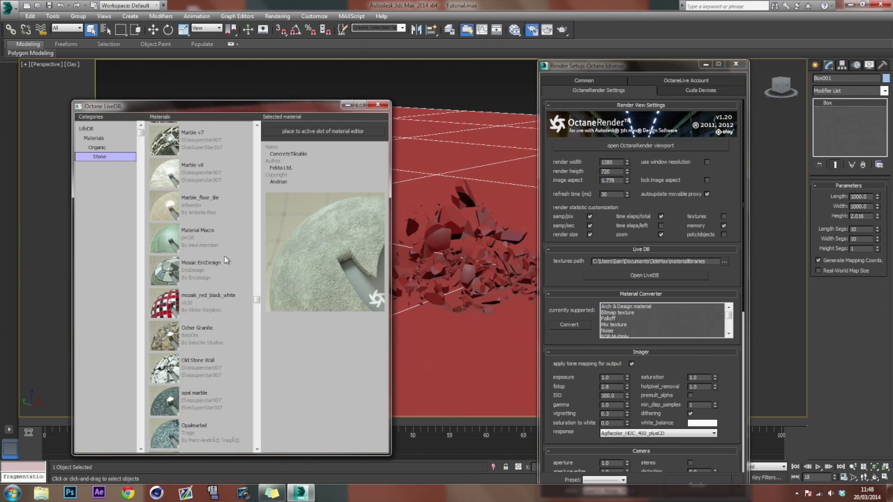
{"action": "left_click", "coordinate": [200, 392]}
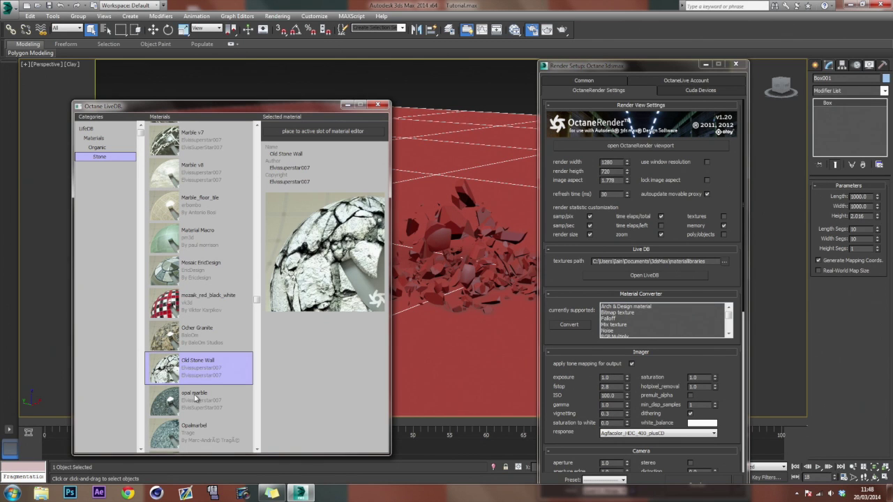
{"action": "left_click", "coordinate": [196, 333]}
Look through the remaining Stone materials and select Old Stone Wall.
{"action": "scroll", "coordinate": [194, 326], "scroll_direction": "down", "scroll_amount": 2}
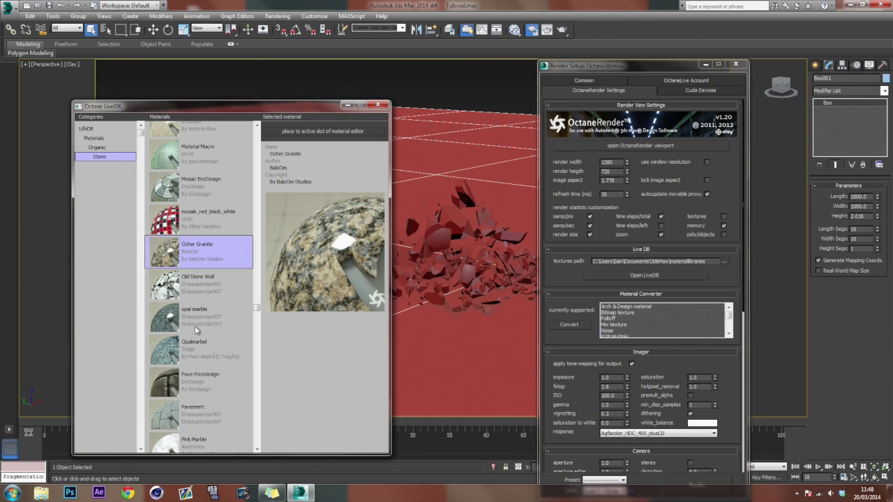
{"action": "scroll", "coordinate": [195, 326], "scroll_direction": "down", "scroll_amount": 2}
{"action": "scroll", "coordinate": [196, 330], "scroll_direction": "down", "scroll_amount": 10}
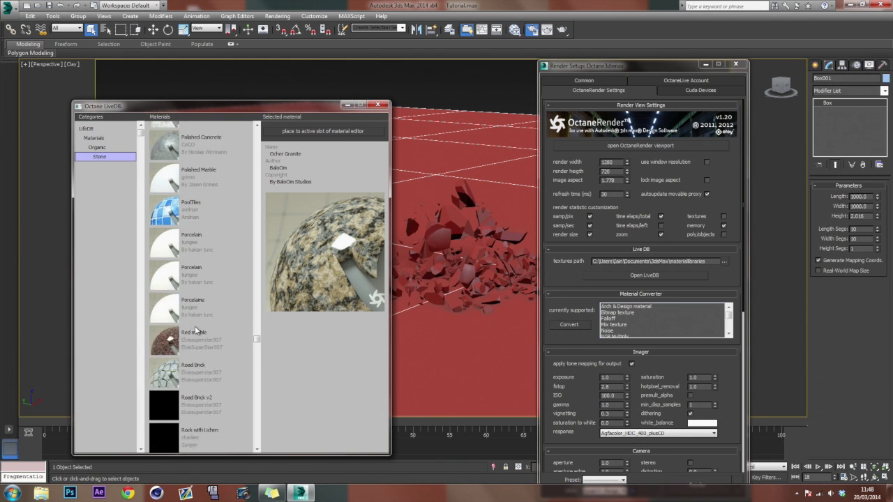
{"action": "scroll", "coordinate": [195, 326], "scroll_direction": "down", "scroll_amount": 4}
{"action": "scroll", "coordinate": [196, 321], "scroll_direction": "down", "scroll_amount": 4}
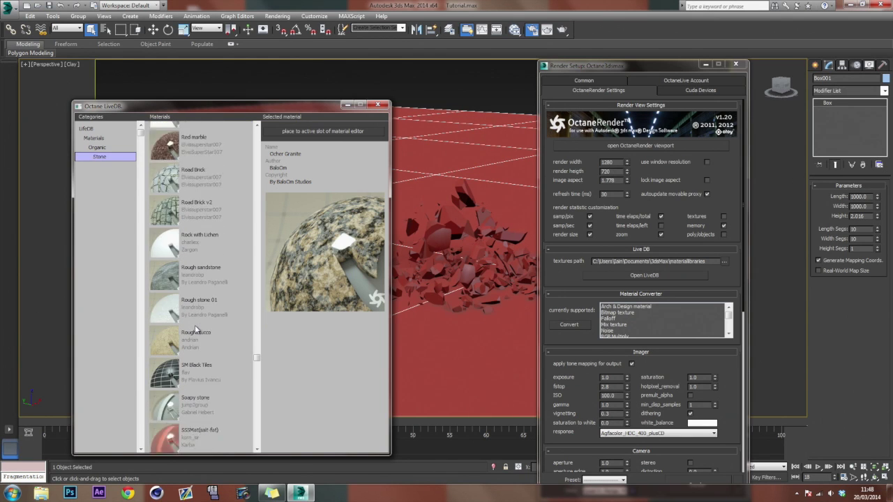
{"action": "scroll", "coordinate": [199, 315], "scroll_direction": "down", "scroll_amount": 6}
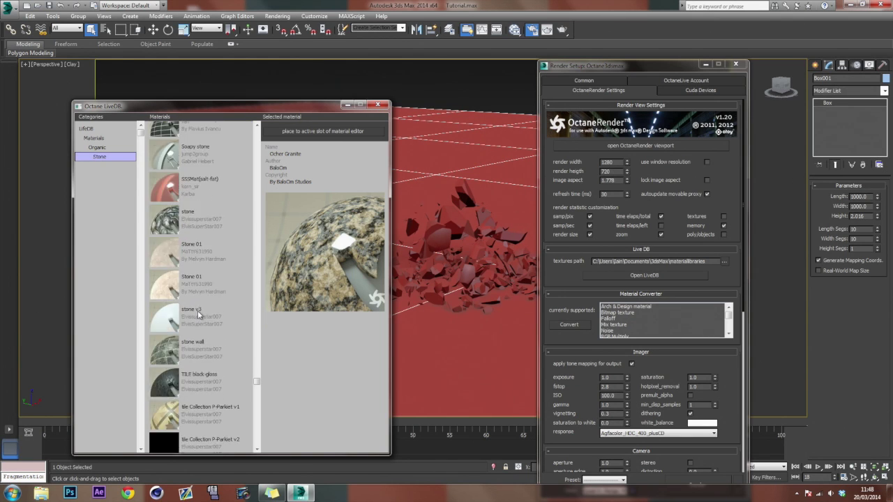
{"action": "scroll", "coordinate": [197, 311], "scroll_direction": "down", "scroll_amount": 6}
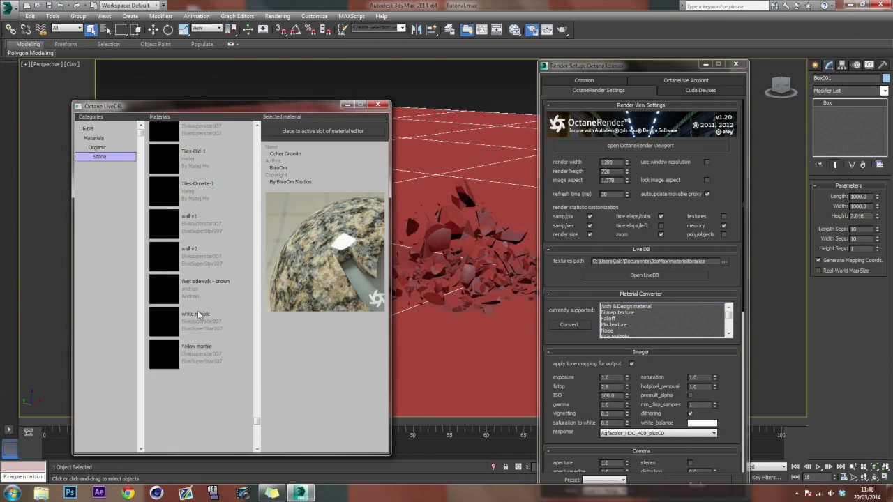
{"action": "scroll", "coordinate": [198, 312], "scroll_direction": "up", "scroll_amount": 8}
{"action": "scroll", "coordinate": [199, 312], "scroll_direction": "up", "scroll_amount": 15}
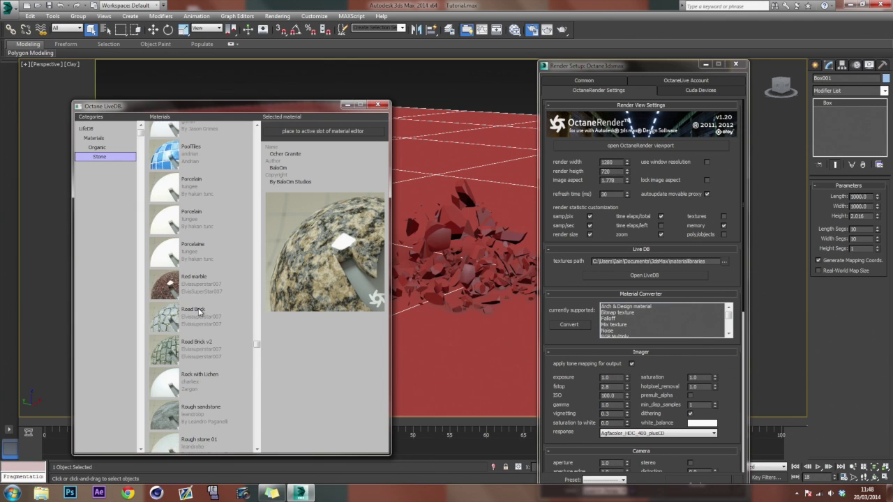
{"action": "scroll", "coordinate": [199, 312], "scroll_direction": "up", "scroll_amount": 3}
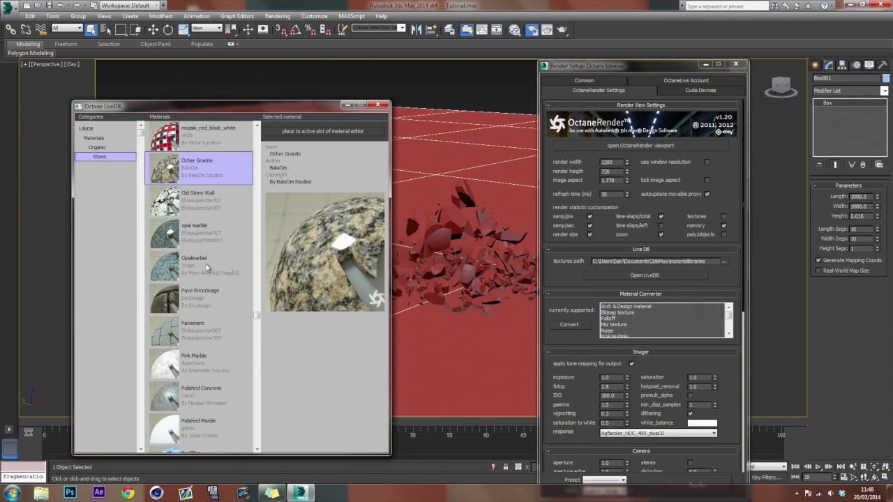
{"action": "left_click", "coordinate": [184, 202]}
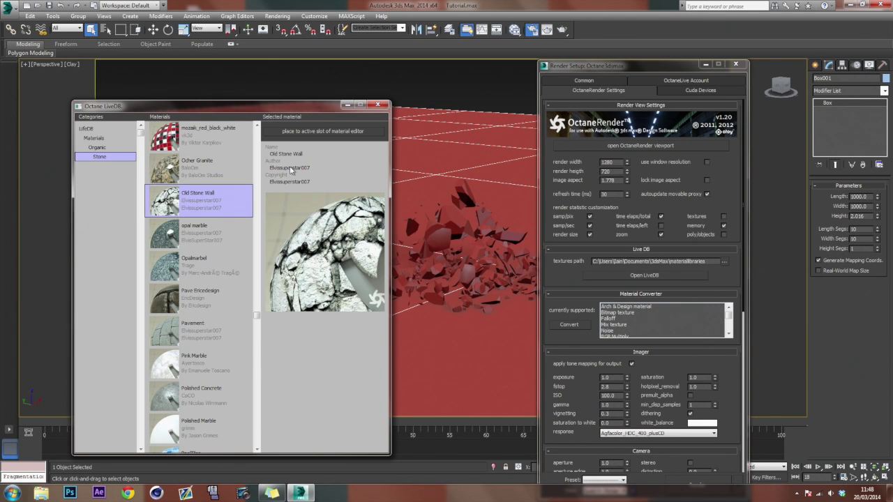
Switch the Material Editor to compact mode and place the LiveDB's Old Stone Wall material in the first sample slot.
{"action": "left_click", "coordinate": [474, 100]}
{"action": "key", "text": "m"}
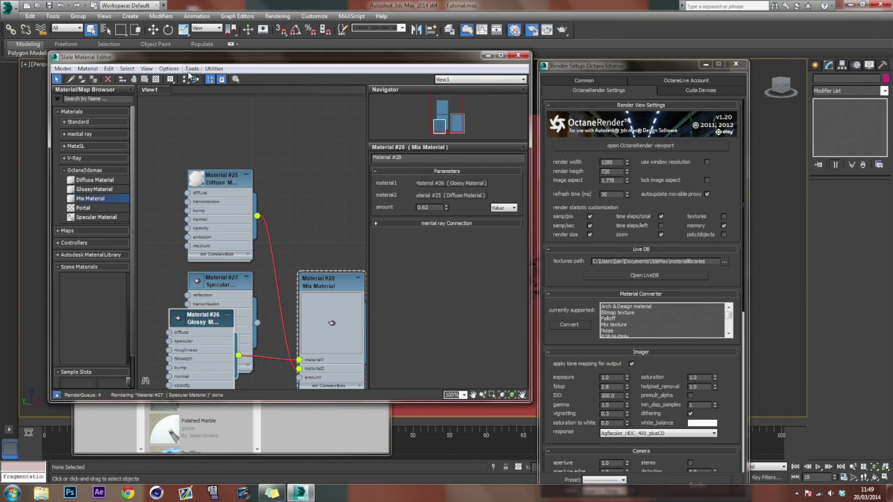
{"action": "left_click_drag", "start_coordinate": [149, 61], "coordinate": [542, 120]}
{"action": "left_click", "coordinate": [456, 126]}
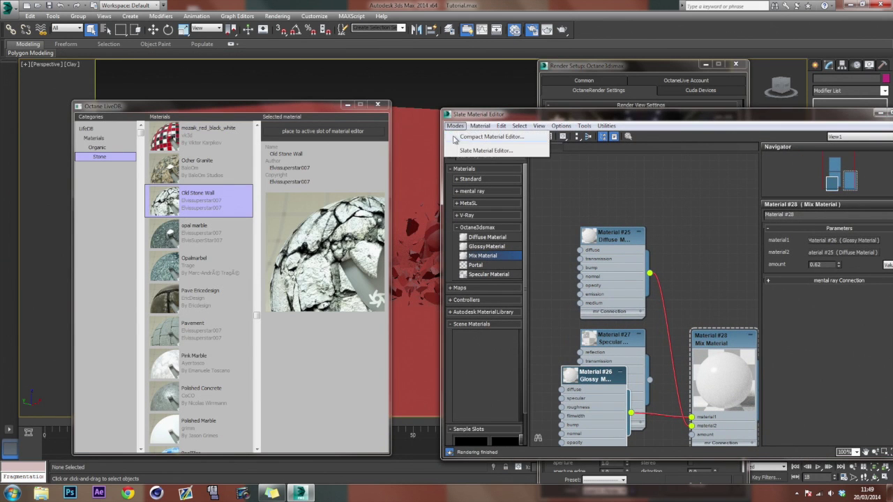
{"action": "left_click", "coordinate": [478, 138]}
{"action": "left_click_drag", "start_coordinate": [629, 123], "coordinate": [594, 115]}
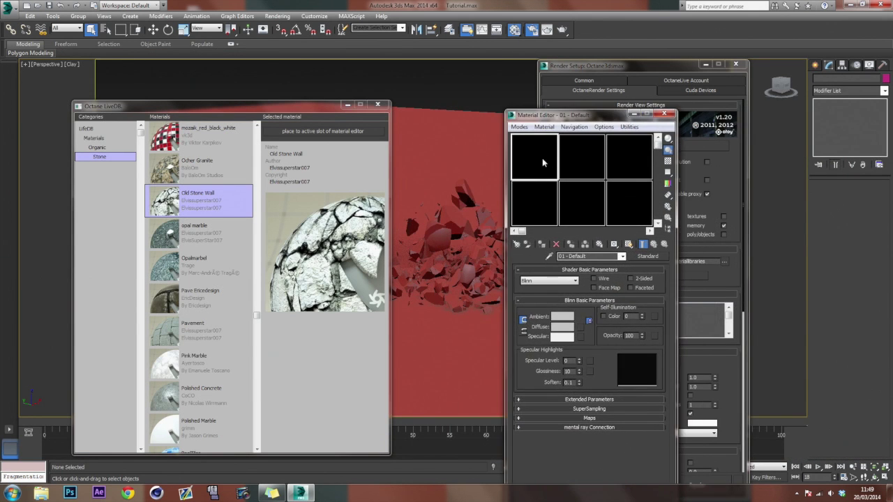
{"action": "left_click", "coordinate": [298, 108]}
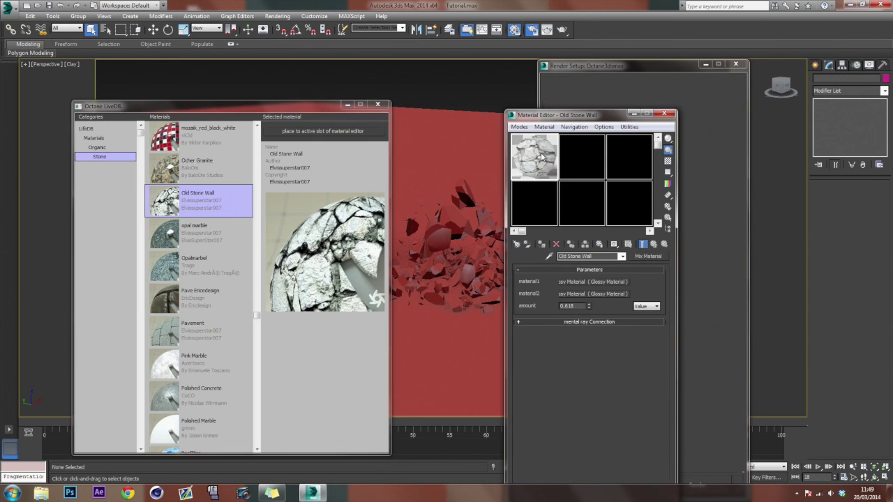
Switch the Material Editor back to Slate mode.
{"action": "left_click_drag", "start_coordinate": [568, 118], "coordinate": [372, 54]}
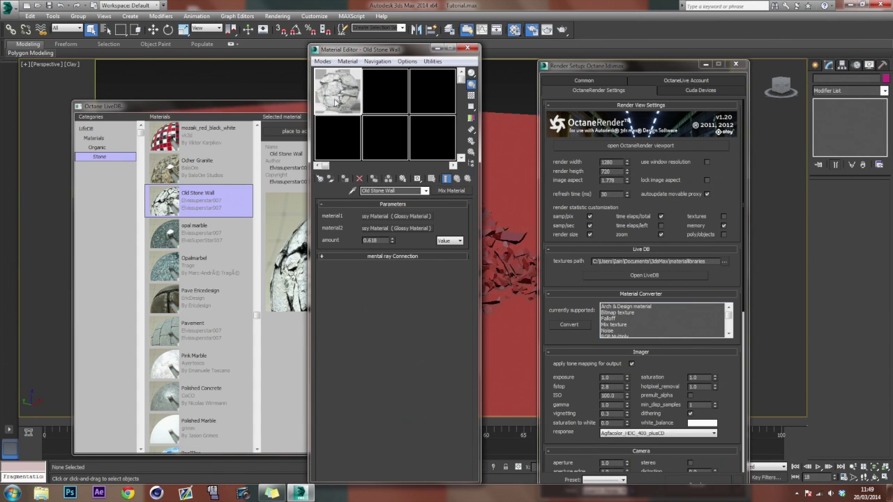
{"action": "left_click", "coordinate": [325, 61]}
{"action": "left_click", "coordinate": [353, 86]}
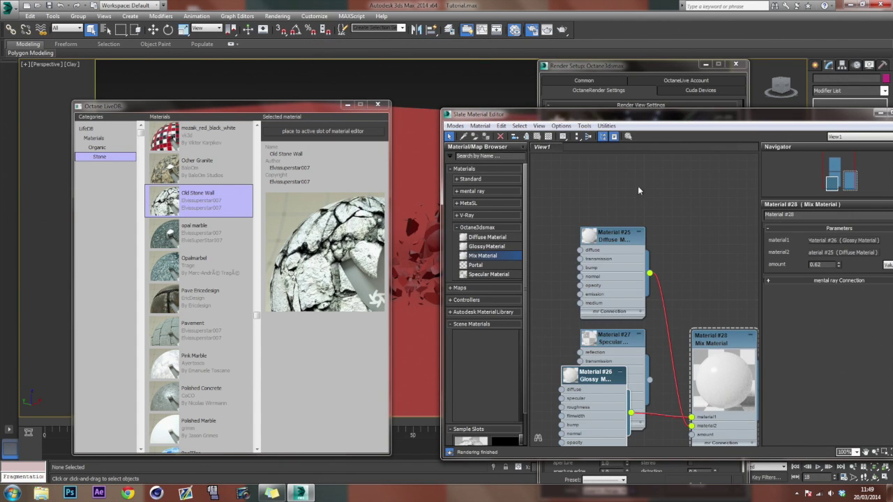
Delete all nodes from View1 and add the Old Stone Wall sample material there as an instance.
{"action": "scroll", "coordinate": [648, 222], "scroll_direction": "down", "scroll_amount": 3}
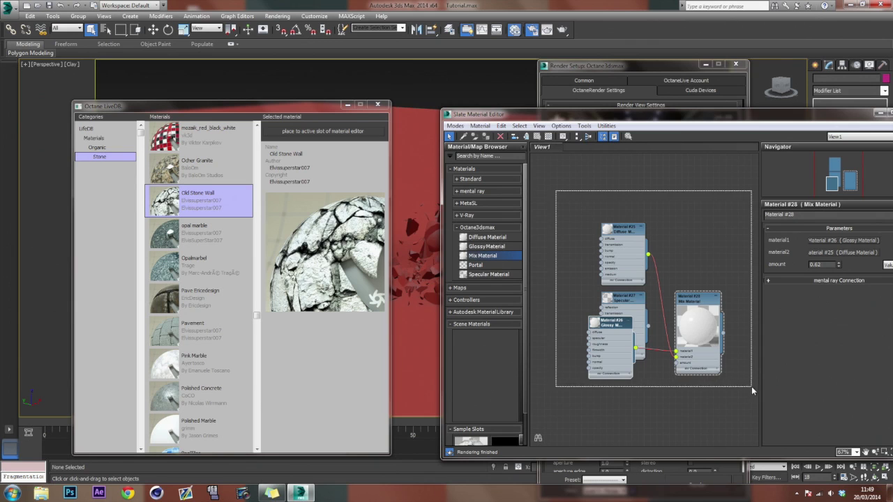
{"action": "key", "text": "Delete"}
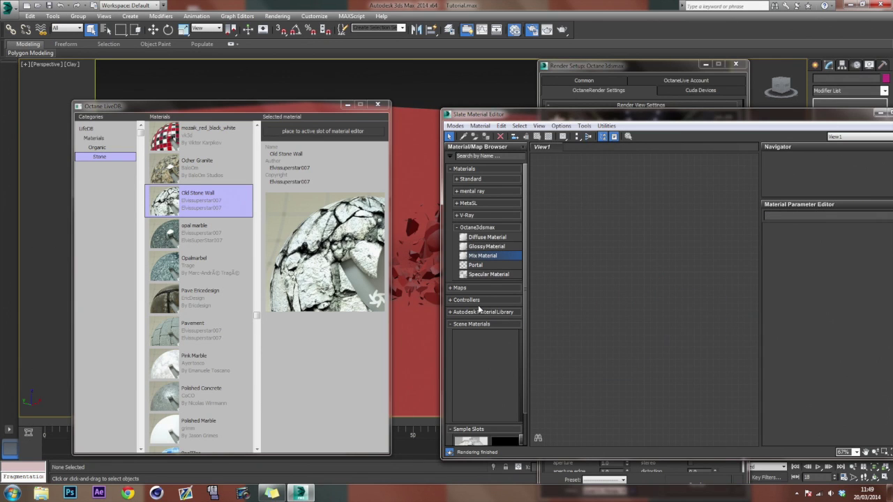
{"action": "left_click_drag", "start_coordinate": [471, 440], "coordinate": [681, 287]}
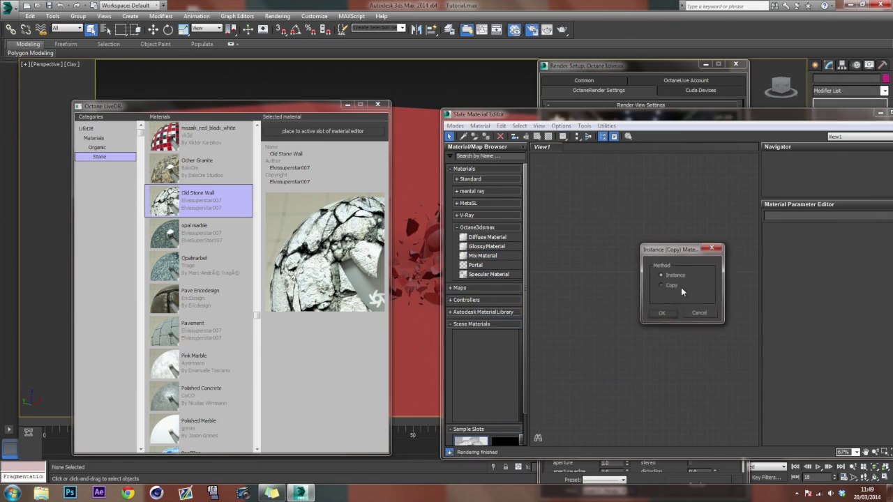
{"action": "left_click", "coordinate": [661, 315]}
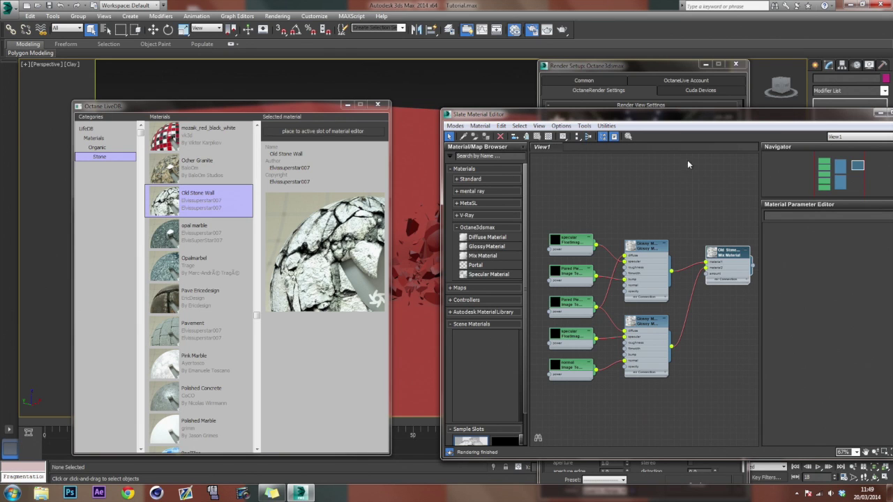
Collapse the Render View Settings and close the Octane LiveDB and Render Setup windows.
{"action": "left_click", "coordinate": [687, 106]}
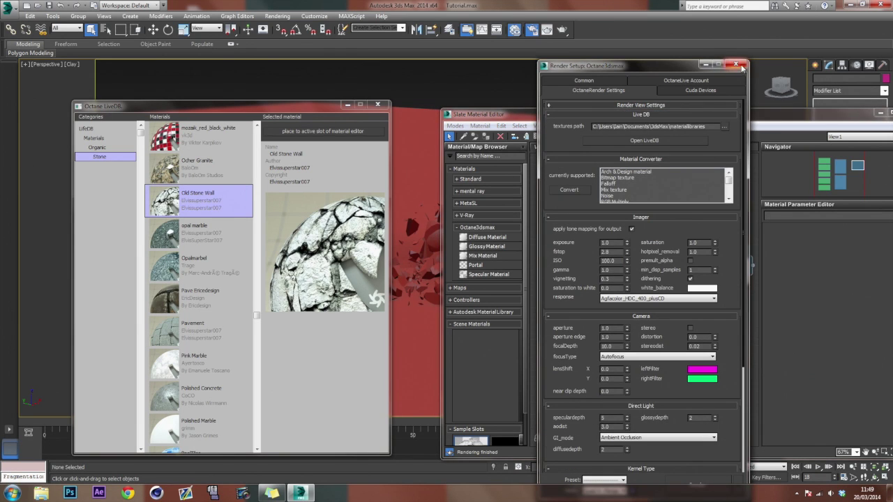
{"action": "left_click", "coordinate": [377, 105]}
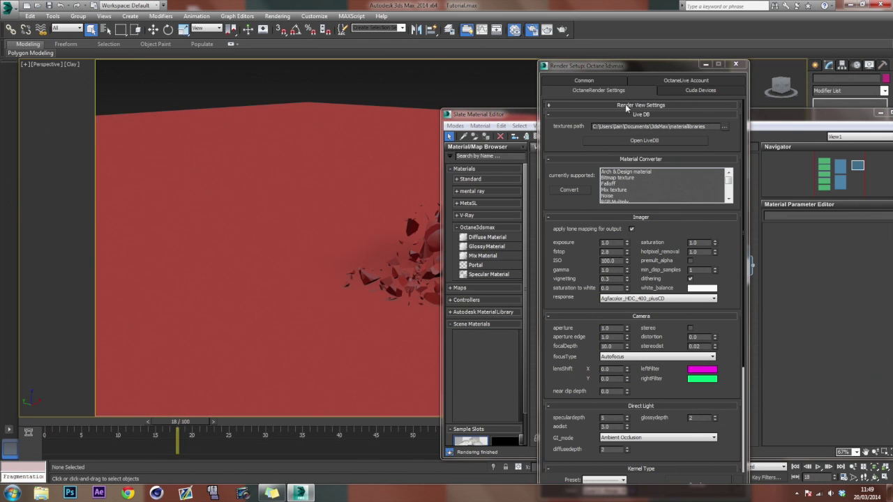
{"action": "left_click", "coordinate": [736, 63]}
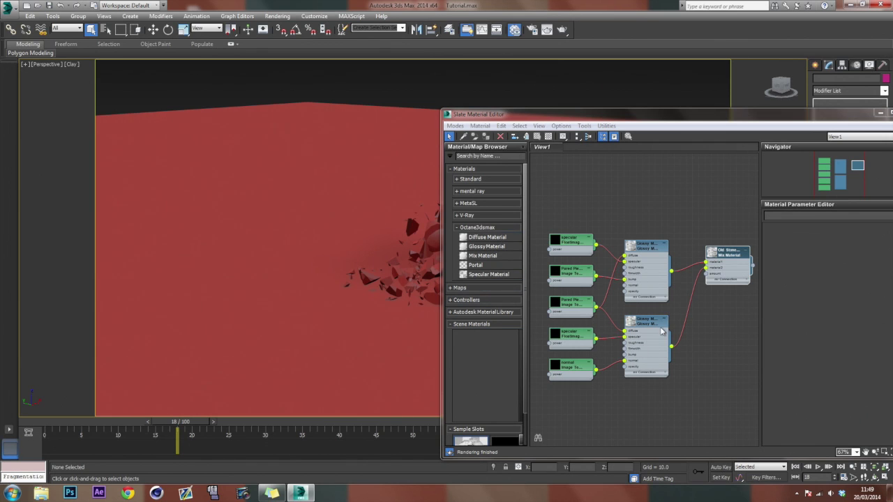
Select every object in the scene, assign the Old Stone Wall mix material to the selection, and close the Slate Material Editor.
{"action": "left_click", "coordinate": [288, 224]}
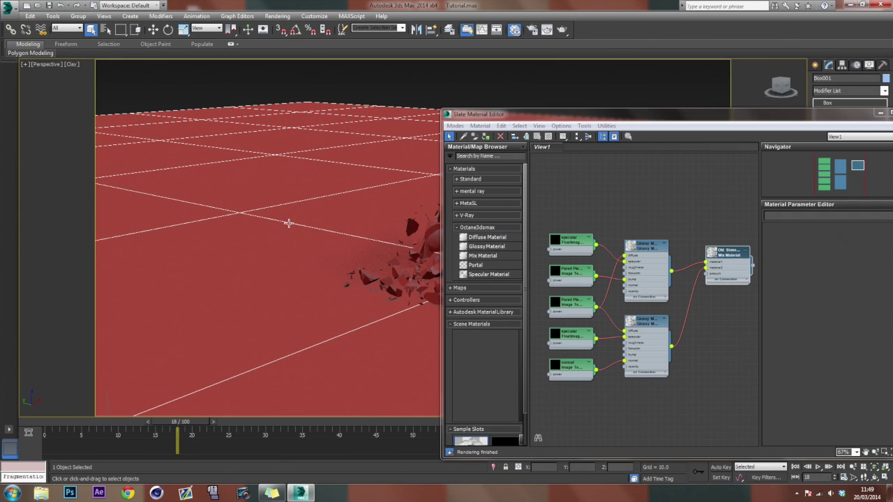
{"action": "left_click", "coordinate": [728, 258]}
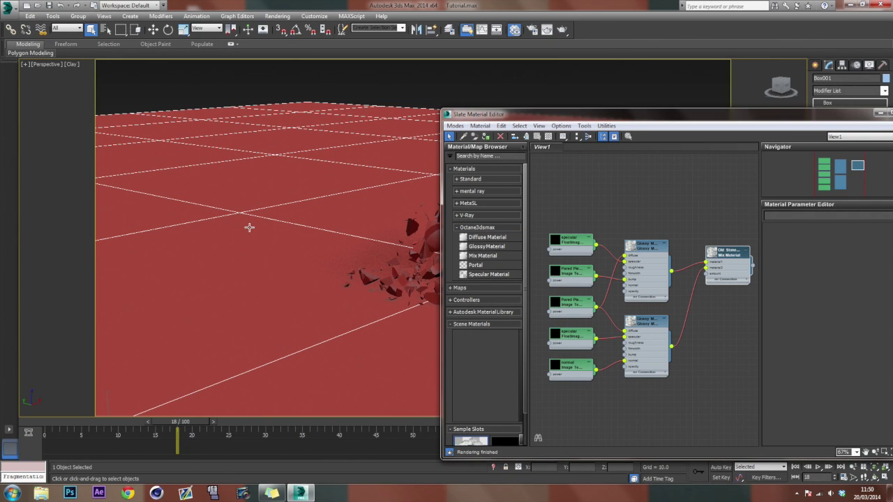
{"action": "left_click", "coordinate": [304, 222]}
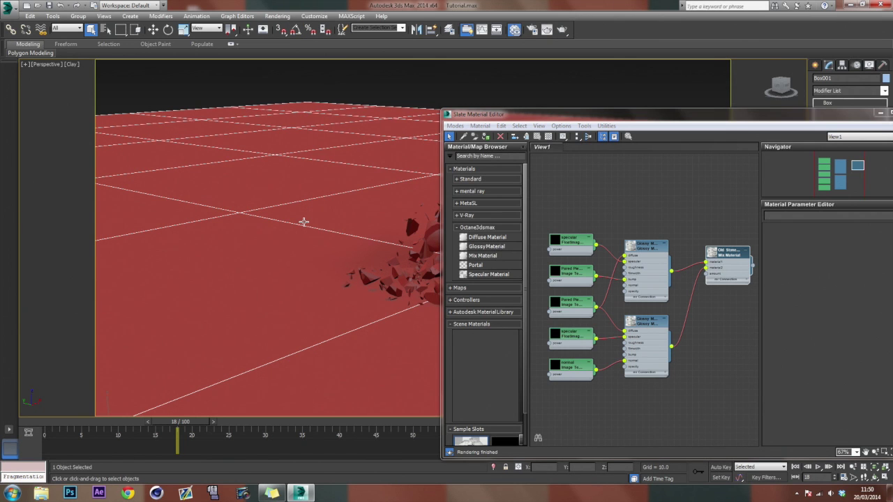
{"action": "key", "text": "ctrl+a"}
{"action": "left_click_drag", "start_coordinate": [543, 120], "coordinate": [412, 100]}
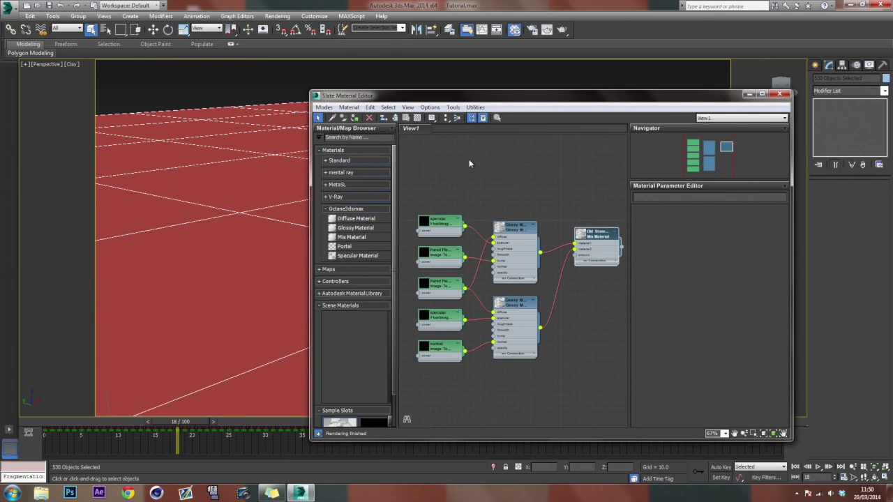
{"action": "right_click", "coordinate": [596, 239]}
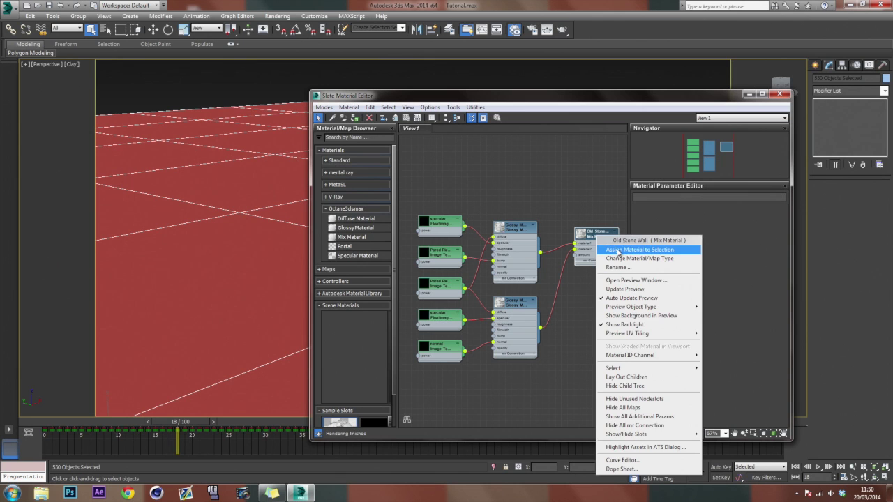
{"action": "left_click", "coordinate": [618, 250]}
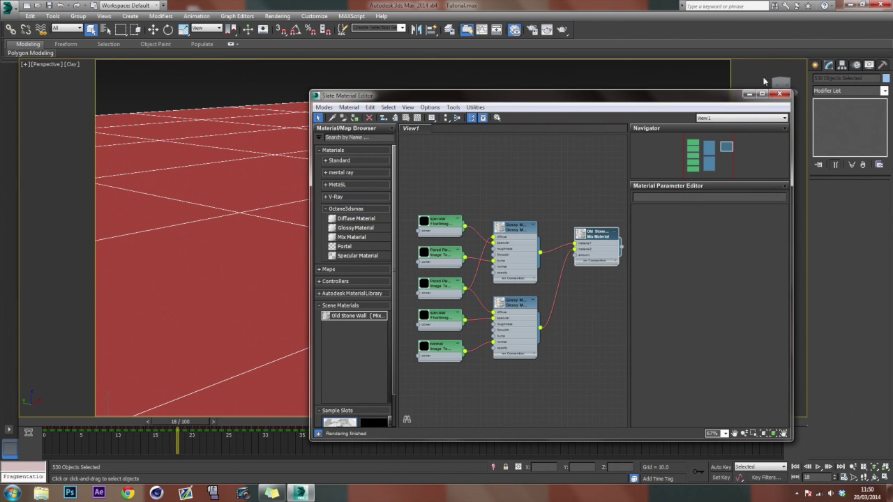
{"action": "left_click", "coordinate": [780, 93]}
Preview the scene in the OctaneRender viewport, and close both the viewport and Render Setup.
{"action": "left_click", "coordinate": [794, 218]}
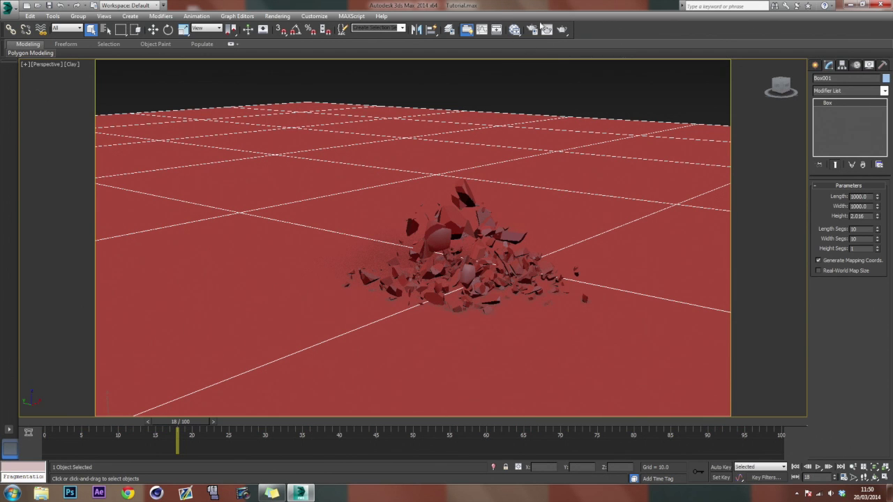
{"action": "left_click", "coordinate": [529, 31]}
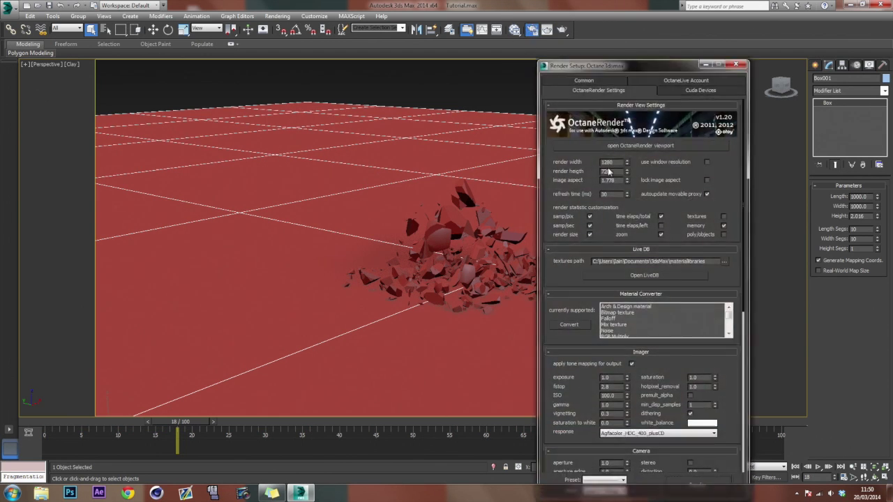
{"action": "left_click", "coordinate": [625, 147]}
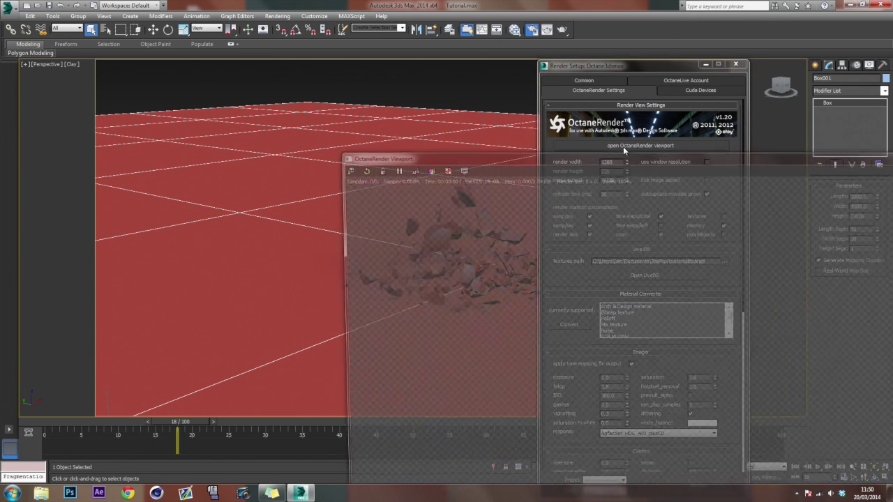
{"action": "scroll", "coordinate": [363, 255], "scroll_direction": "down", "scroll_amount": 3}
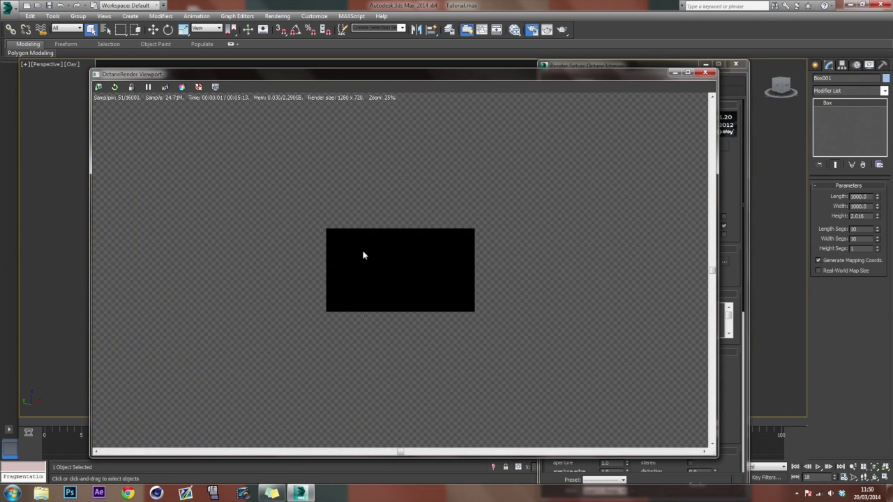
{"action": "left_click", "coordinate": [708, 72]}
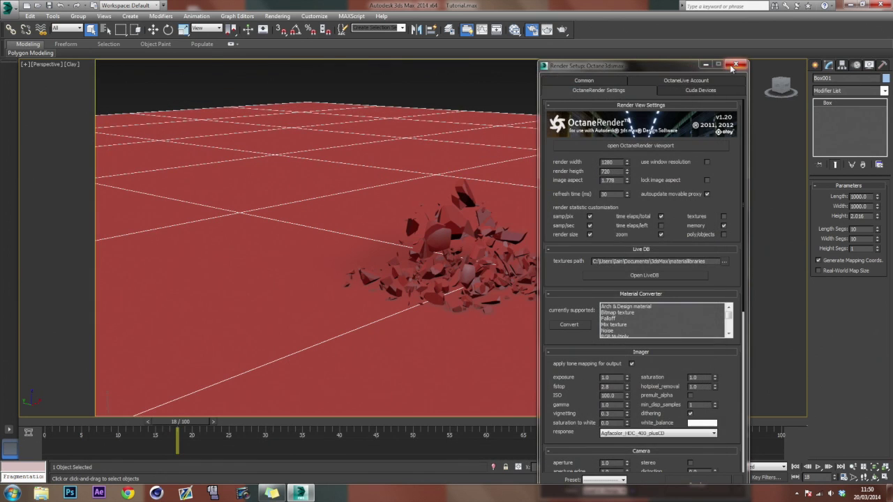
{"action": "left_click", "coordinate": [734, 64]}
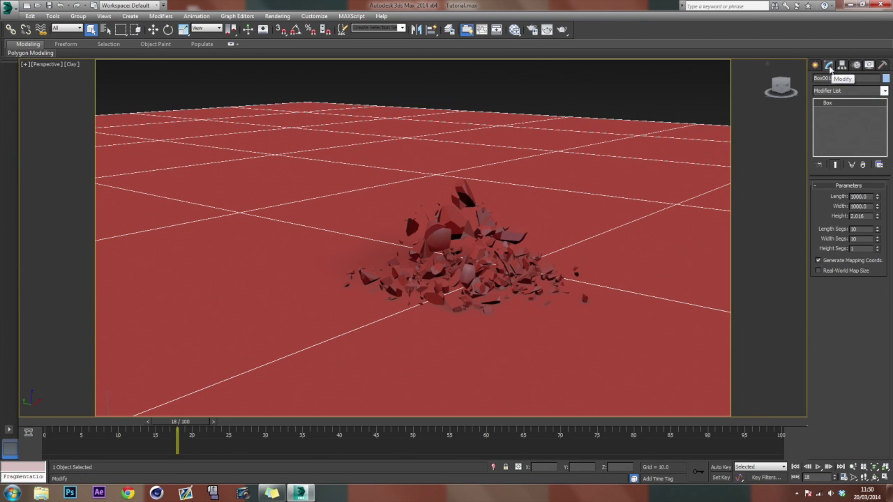
Add a UVW Map modifier with Box mapping to the ground box.
{"action": "left_click", "coordinate": [884, 91]}
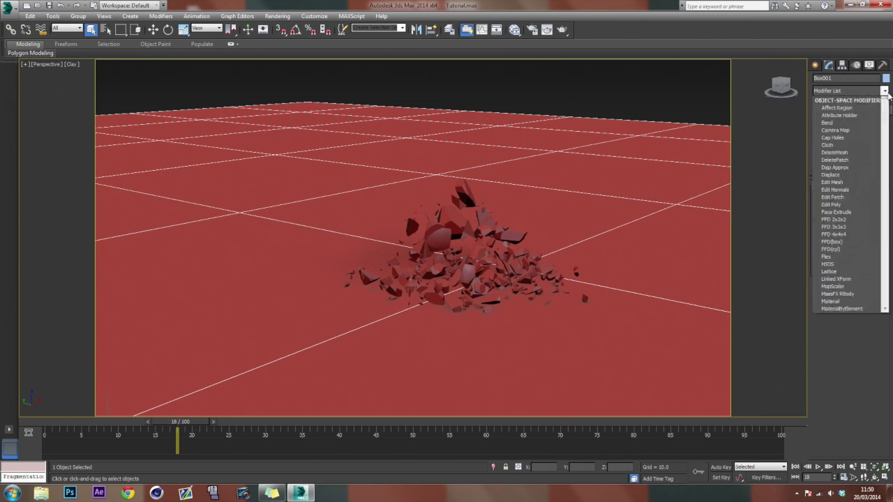
{"action": "scroll", "coordinate": [858, 279], "scroll_direction": "down", "scroll_amount": 15}
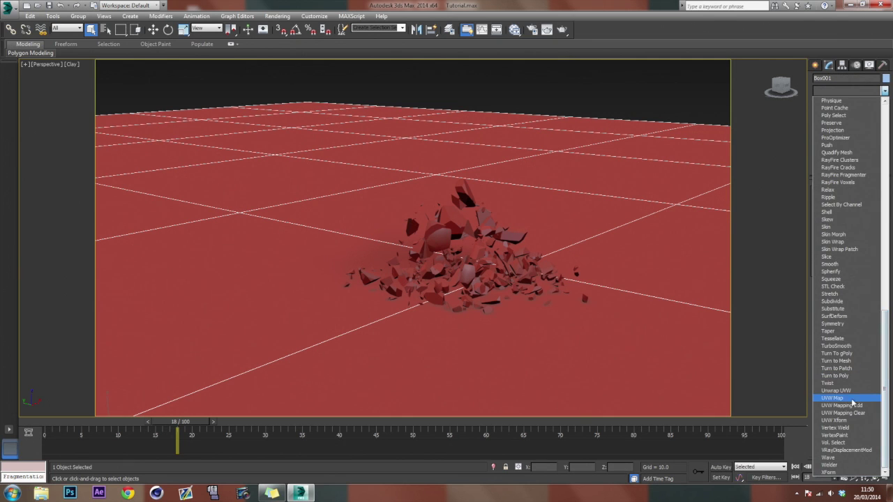
{"action": "left_click", "coordinate": [838, 398]}
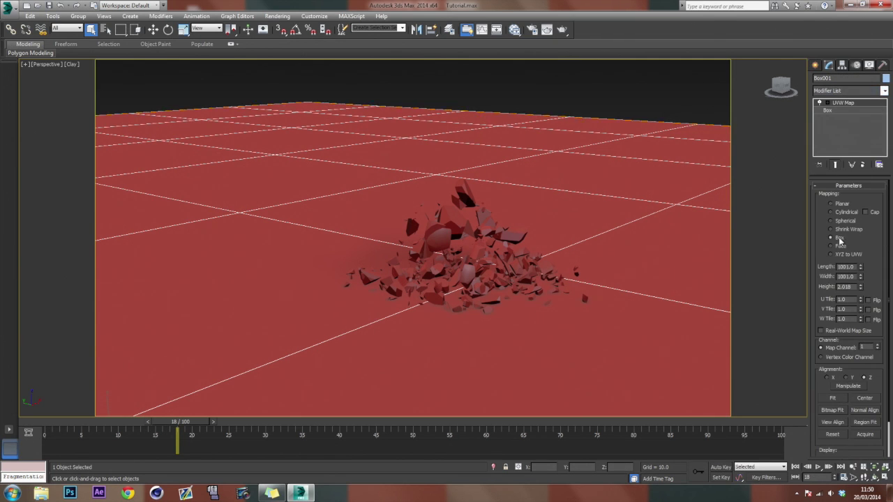
Flip the ground's UVW mapping on U, V and W and set all three tile values to 4.
{"action": "left_click", "coordinate": [869, 300]}
{"action": "left_click", "coordinate": [870, 309]}
{"action": "left_click", "coordinate": [869, 319]}
{"action": "type", "text": "4"}
{"action": "key", "text": "Tab"}
{"action": "type", "text": "4"}
{"action": "key", "text": "Tab"}
{"action": "type", "text": "4"}
Select all the debris pieces without the ground and add a UVW Map modifier to them.
{"action": "key", "text": "ctrl+a"}
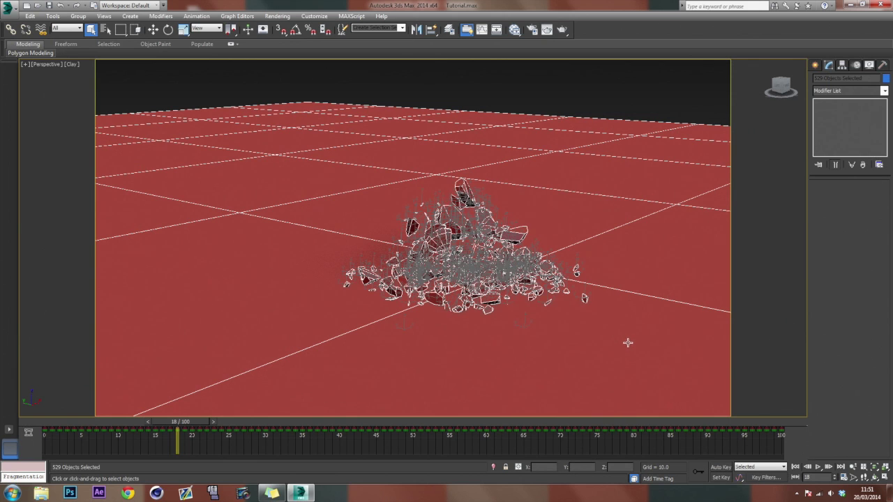
{"action": "key", "text": "ctrl+a"}
{"action": "left_click", "coordinate": [301, 267]}
{"action": "key", "text": "ctrl+a"}
{"action": "left_click", "coordinate": [315, 237], "text": "alt"}
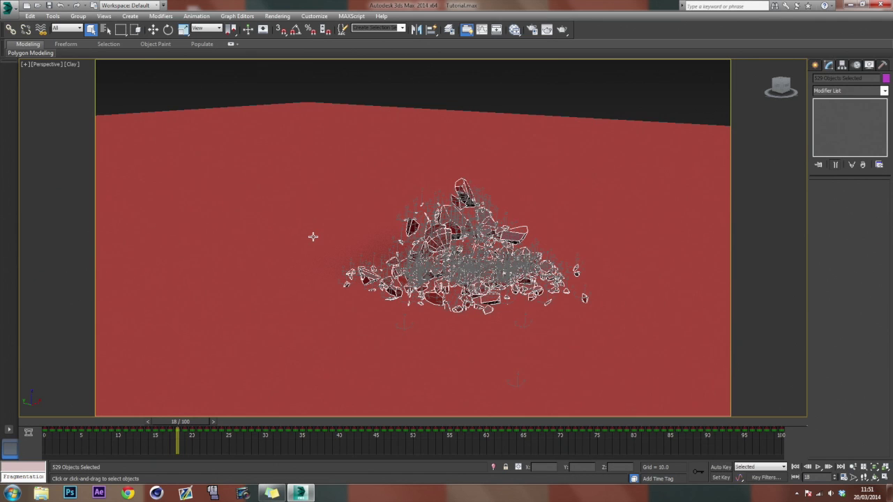
{"action": "left_click", "coordinate": [884, 90]}
{"action": "scroll", "coordinate": [863, 376], "scroll_direction": "down", "scroll_amount": 10}
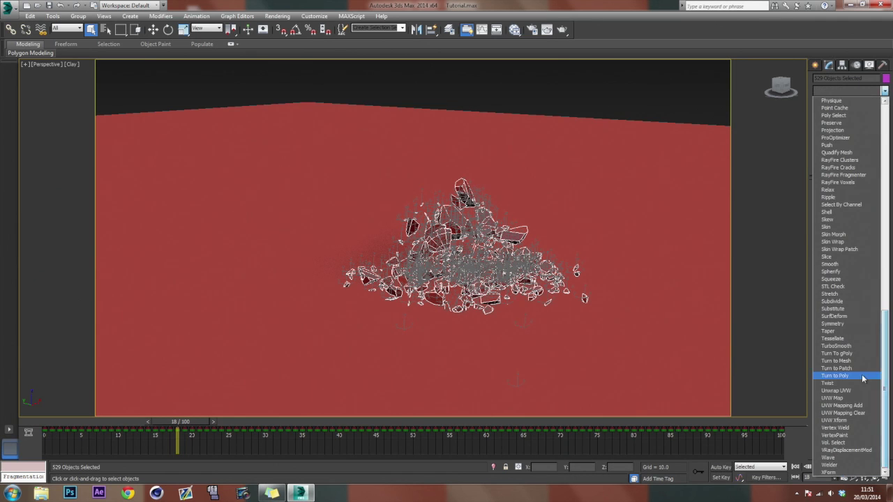
{"action": "left_click", "coordinate": [845, 398]}
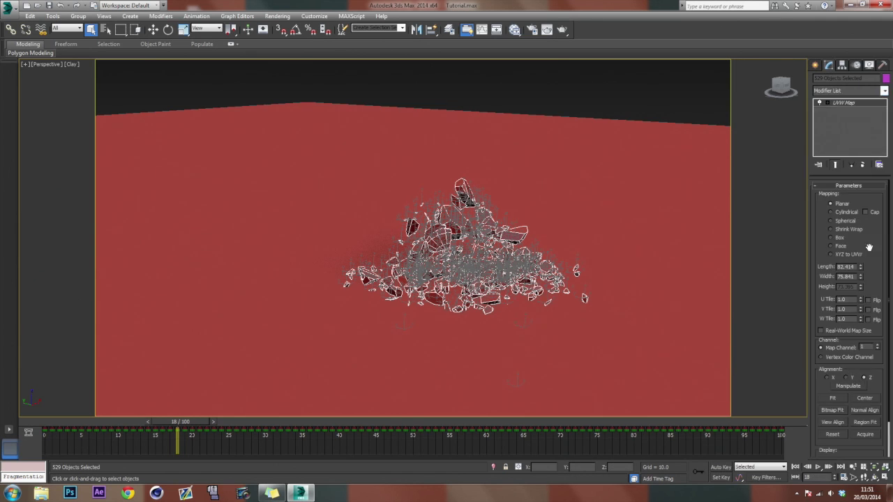
Set the debris UVW Map to Box mapping, flip U, V and W, and set the U tile to 3.
{"action": "left_click", "coordinate": [837, 238]}
{"action": "left_click", "coordinate": [868, 299]}
{"action": "left_click", "coordinate": [868, 309]}
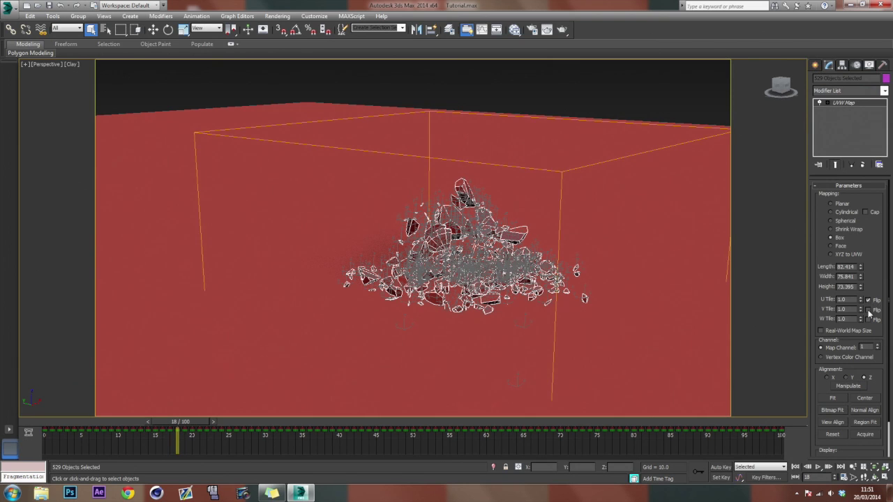
{"action": "left_click", "coordinate": [868, 319]}
{"action": "double_click", "coordinate": [844, 299]}
{"action": "type", "text": "3"}
{"action": "key", "text": "Tab"}
Select the ground box and bring up the Octane light types for creating a light.
{"action": "left_click", "coordinate": [815, 65]}
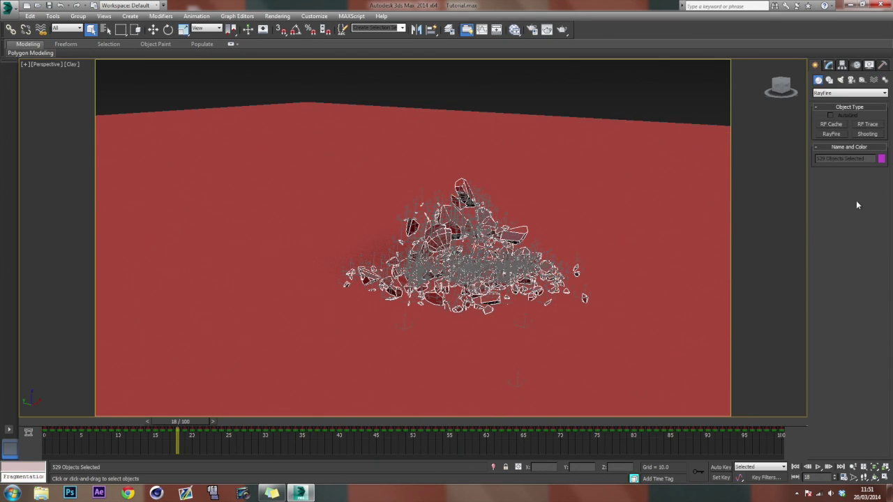
{"action": "left_click", "coordinate": [702, 241]}
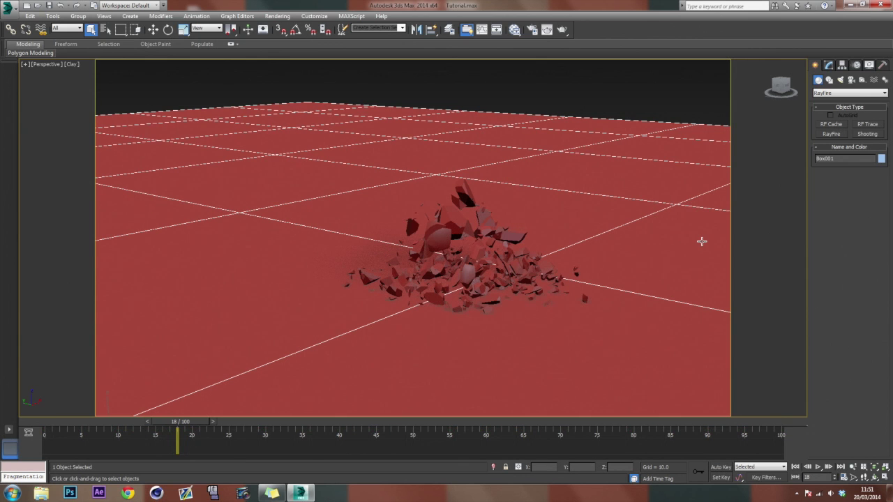
{"action": "scroll", "coordinate": [472, 304], "scroll_direction": "down", "scroll_amount": 5}
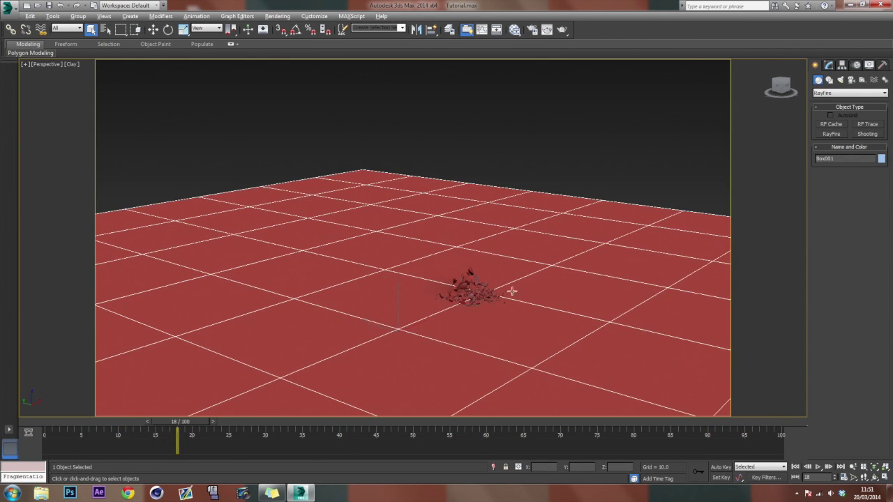
{"action": "middle_click_drag", "start_coordinate": [512, 291], "coordinate": [519, 311], "text": "alt"}
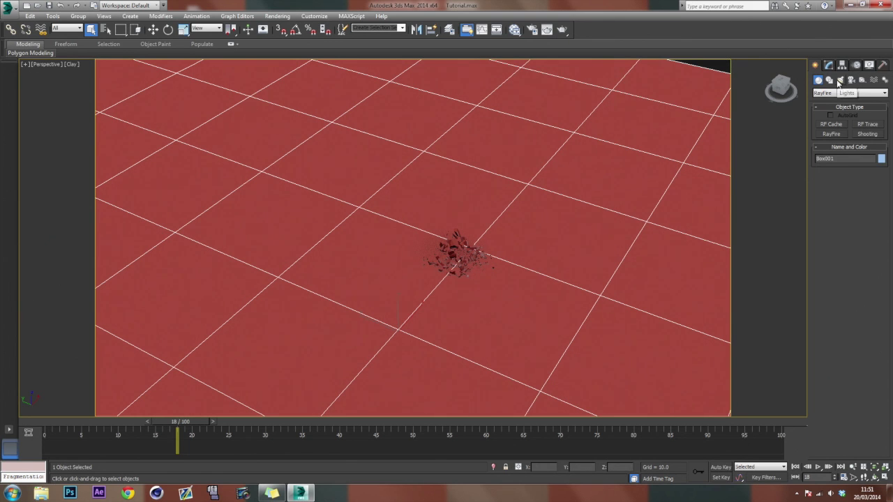
{"action": "left_click", "coordinate": [840, 80]}
{"action": "left_click", "coordinate": [849, 92]}
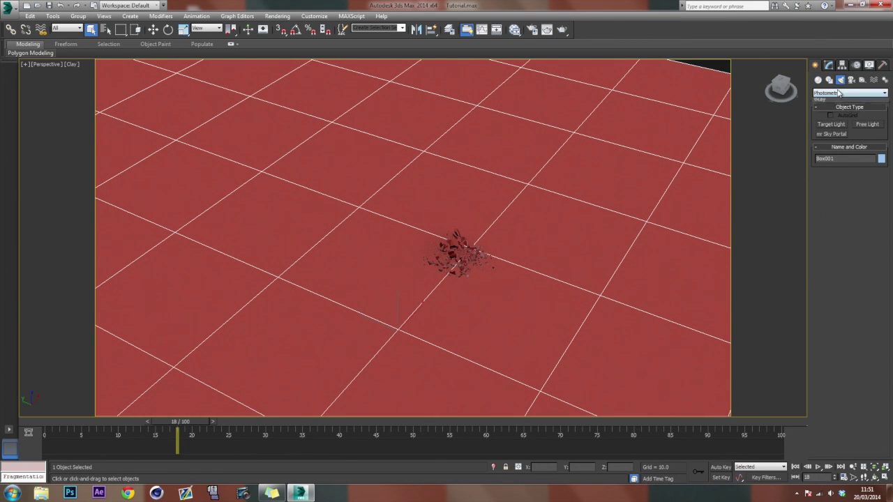
{"action": "left_click", "coordinate": [827, 110]}
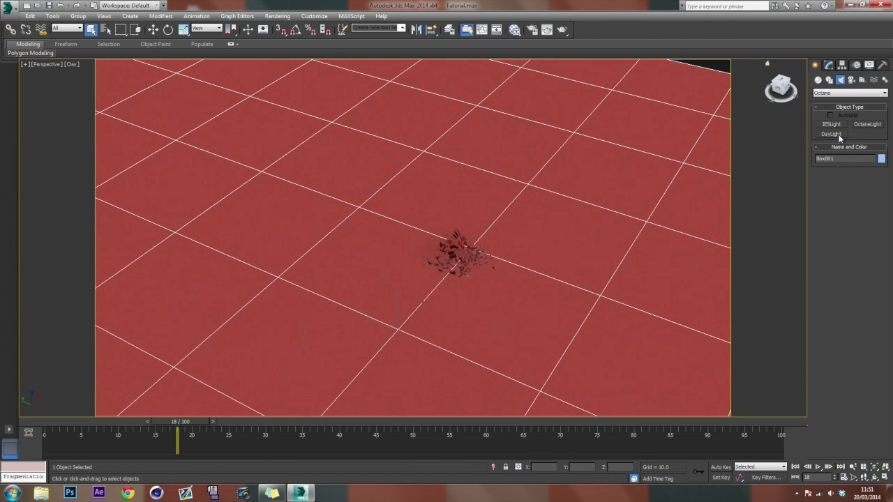
{"action": "key", "text": "t"}
{"action": "scroll", "coordinate": [572, 227], "scroll_direction": "down", "scroll_amount": 3}
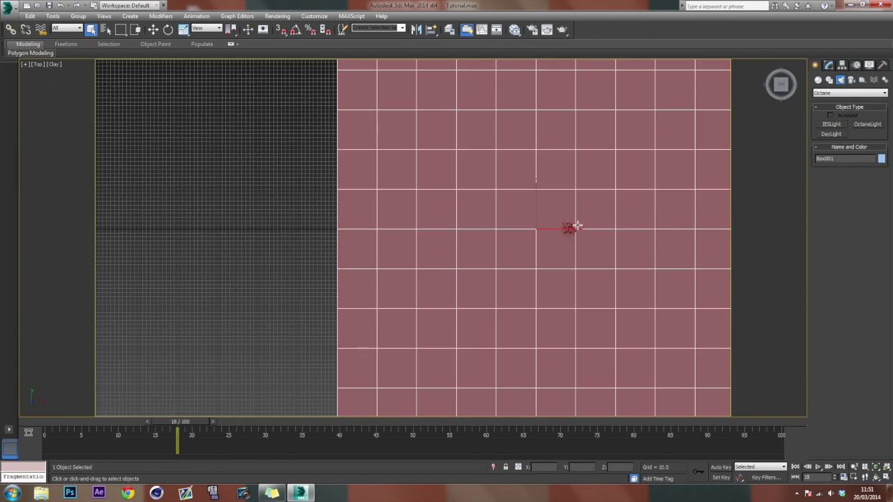
{"action": "middle_click_drag", "start_coordinate": [570, 228], "coordinate": [417, 205]}
{"action": "left_click", "coordinate": [830, 134]}
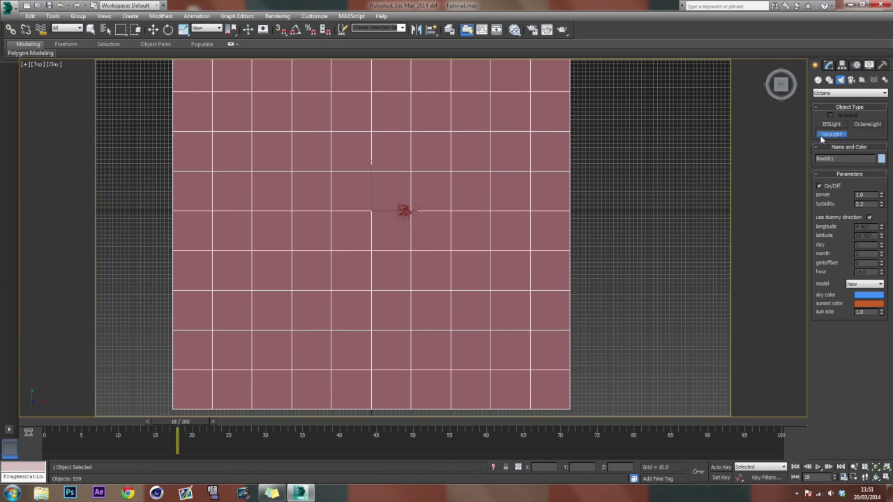
{"action": "left_click_drag", "start_coordinate": [405, 212], "coordinate": [535, 212]}
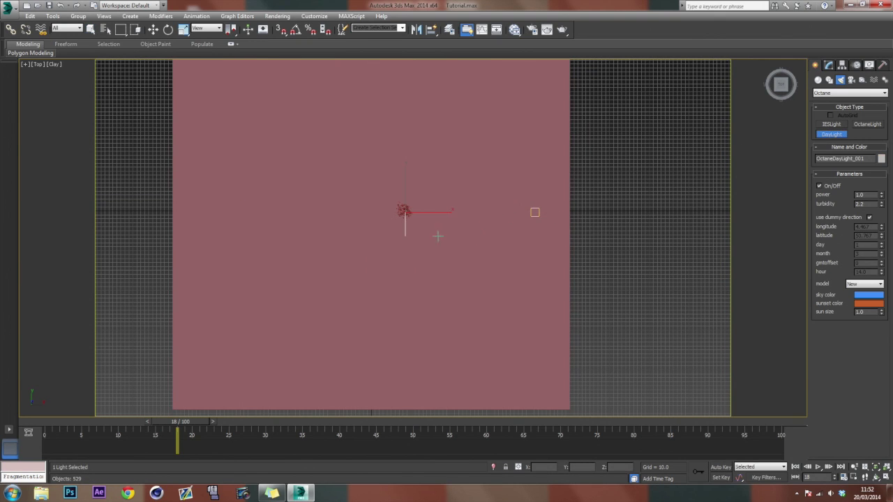
{"action": "middle_click_drag", "start_coordinate": [438, 237], "coordinate": [413, 255], "text": "alt"}
{"action": "right_click", "coordinate": [415, 254]}
In the Top view, create an Octane DayLight near the ground's edge with its target on the debris pile, and return to Perspective.
{"action": "key", "text": "t"}
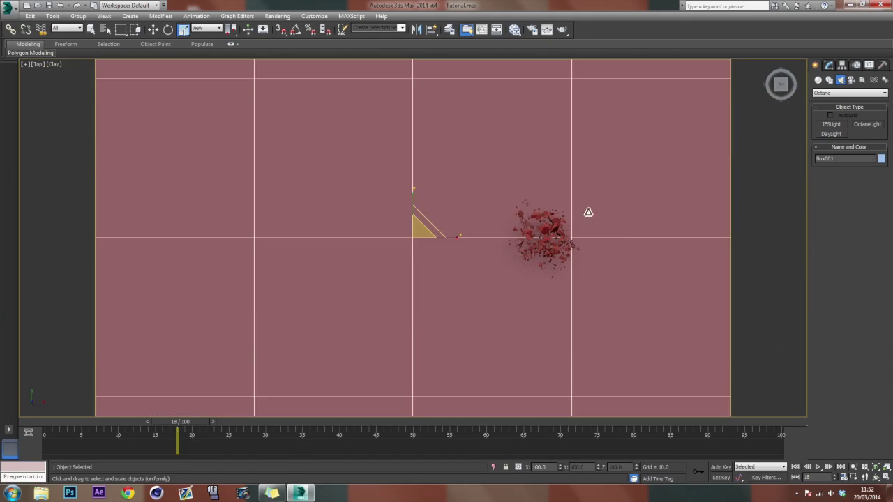
{"action": "scroll", "coordinate": [552, 258], "scroll_direction": "down", "scroll_amount": 5}
{"action": "scroll", "coordinate": [553, 258], "scroll_direction": "up", "scroll_amount": 2}
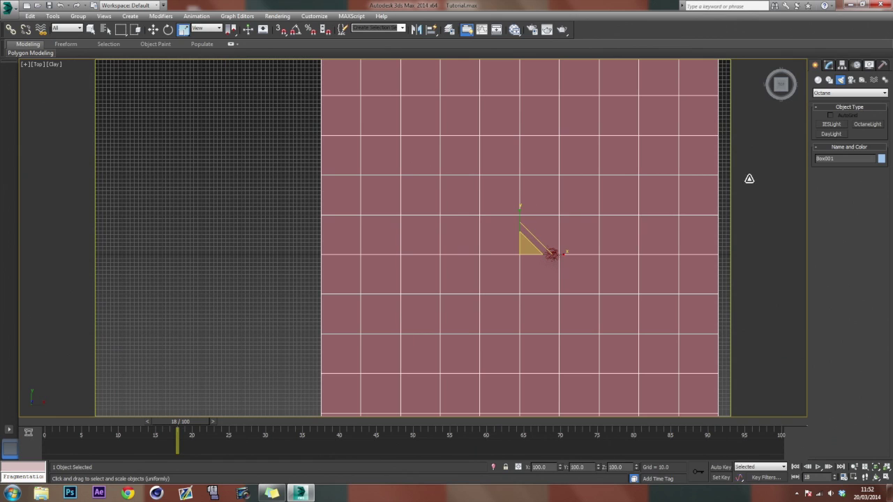
{"action": "left_click", "coordinate": [831, 134]}
{"action": "left_click_drag", "start_coordinate": [552, 254], "coordinate": [657, 253]}
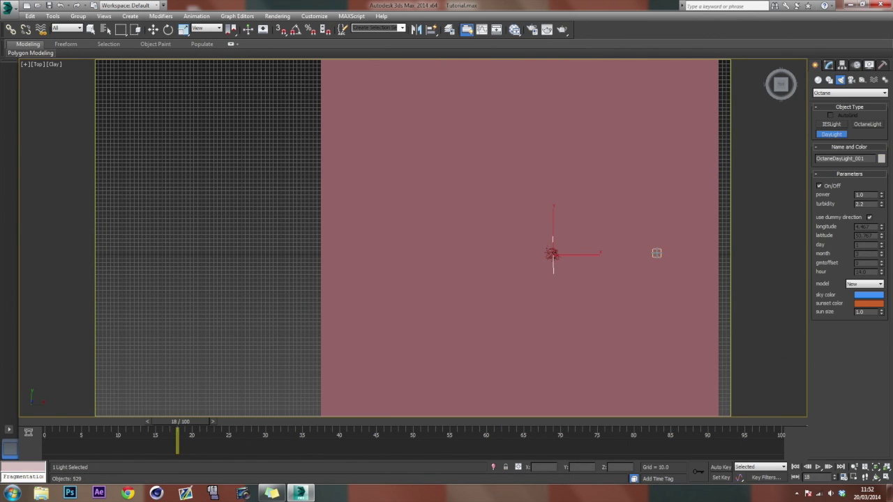
{"action": "left_click", "coordinate": [683, 252]}
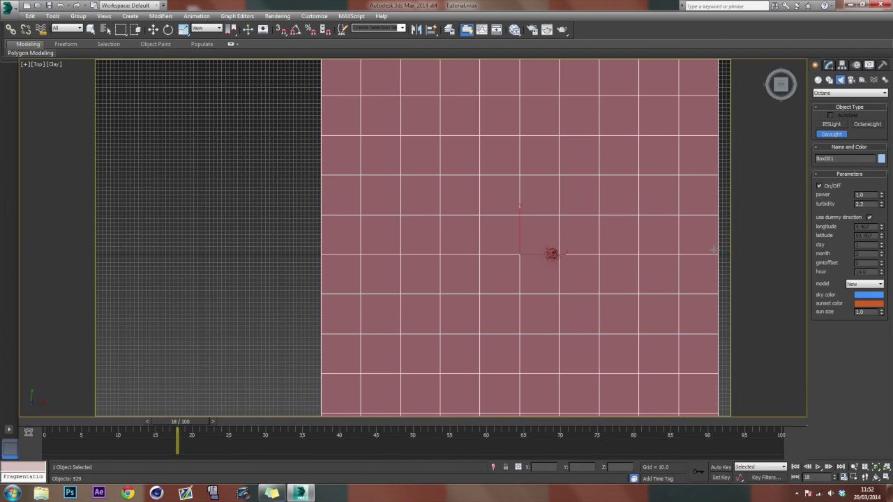
{"action": "left_click", "coordinate": [678, 254]}
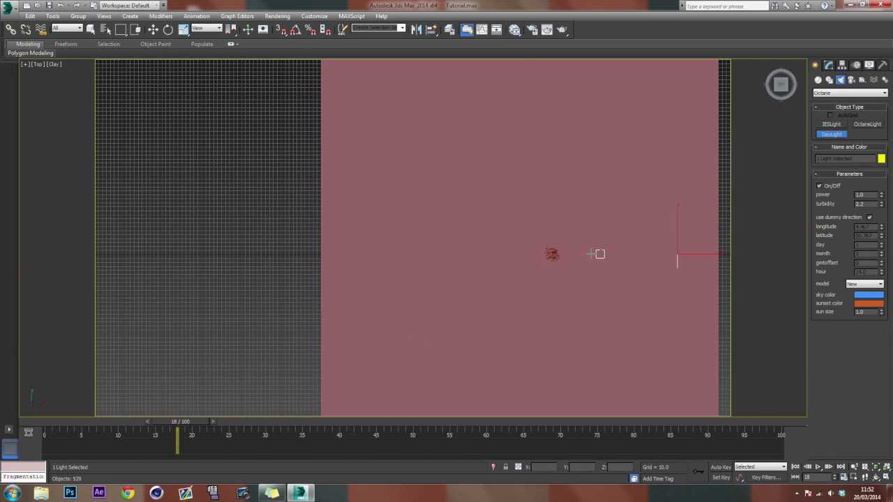
{"action": "left_click", "coordinate": [552, 254]}
{"action": "key", "text": "p"}
{"action": "middle_click_drag", "start_coordinate": [563, 268], "coordinate": [562, 208], "text": "alt"}
{"action": "middle_click_drag", "start_coordinate": [649, 258], "coordinate": [520, 282]}
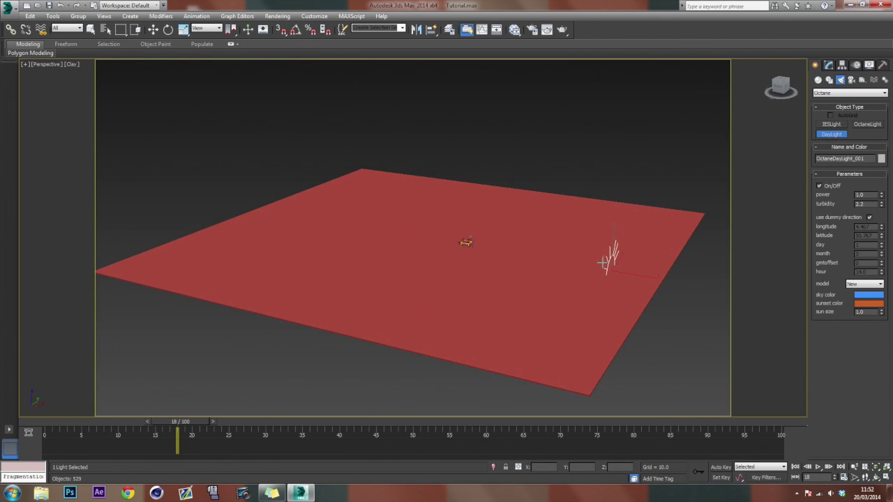
Move the Octane DayLight outward from the debris and raise it to about X 506, Y -42, Z 112, and show its parameters.
{"action": "key", "text": "w"}
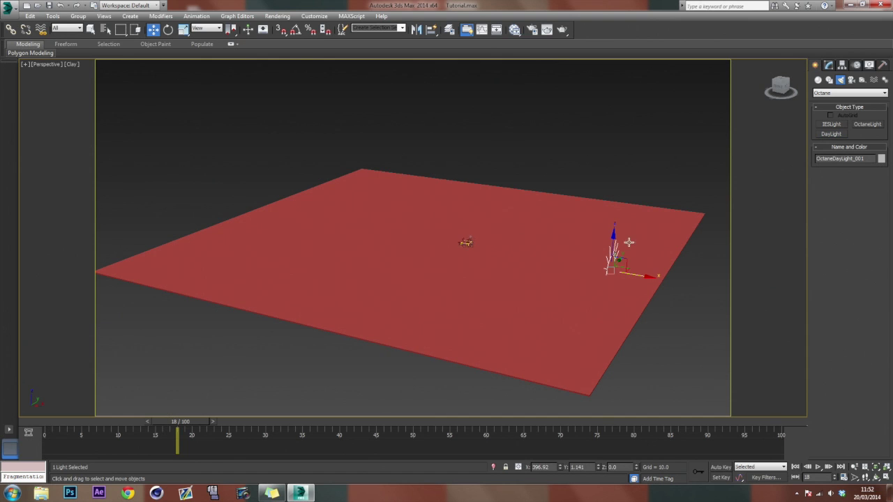
{"action": "left_click_drag", "start_coordinate": [618, 233], "coordinate": [713, 238]}
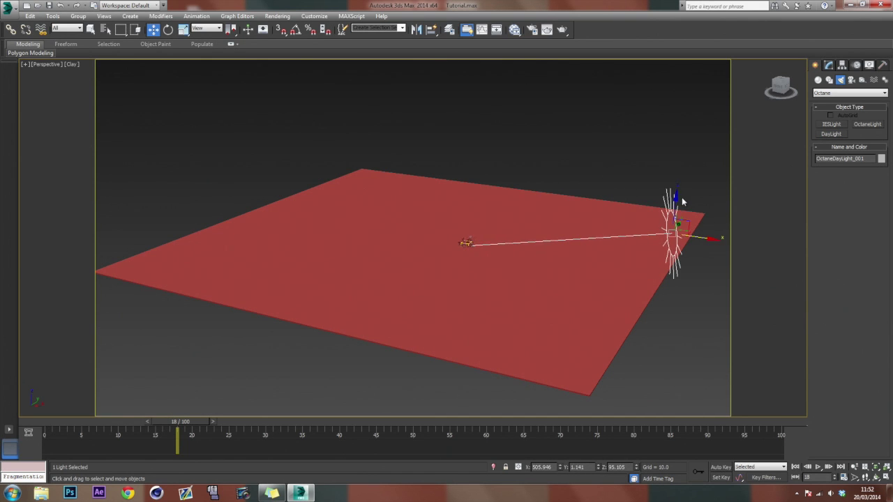
{"action": "left_click_drag", "start_coordinate": [677, 200], "coordinate": [675, 222]}
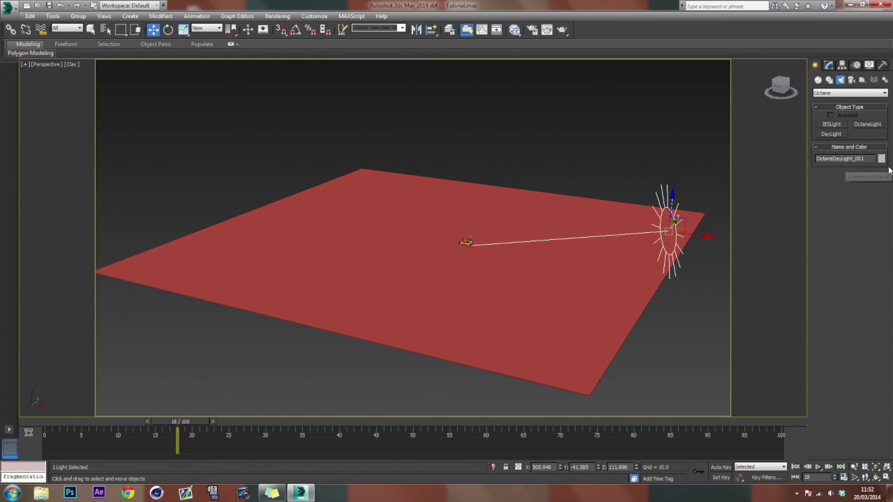
{"action": "left_click", "coordinate": [830, 65]}
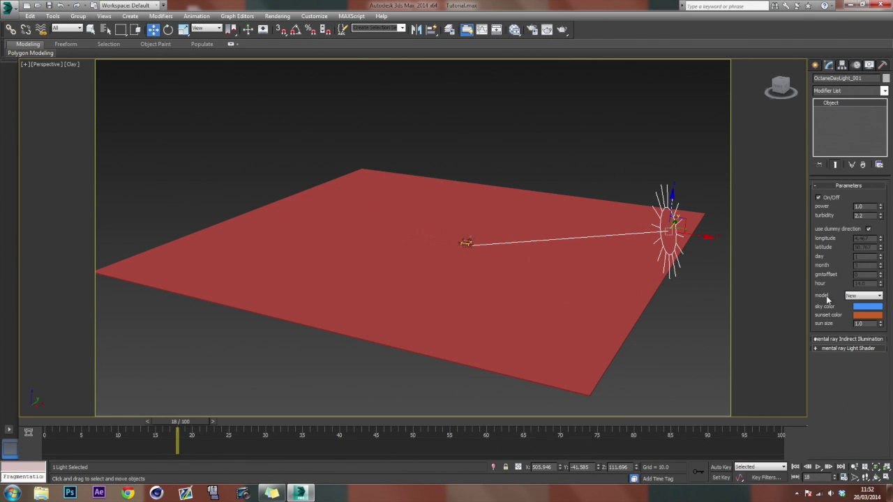
Frame the debris pile closely in Perspective and create an Octane camera in the scene.
{"action": "scroll", "coordinate": [477, 238], "scroll_direction": "up", "scroll_amount": 15}
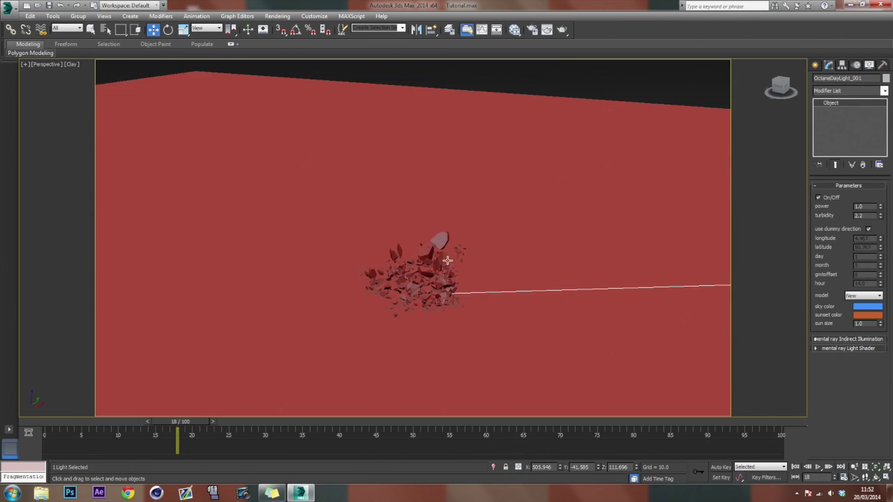
{"action": "middle_click_drag", "start_coordinate": [410, 324], "coordinate": [455, 299], "text": "alt"}
{"action": "scroll", "coordinate": [454, 300], "scroll_direction": "down", "scroll_amount": 3}
{"action": "middle_click_drag", "start_coordinate": [455, 338], "coordinate": [436, 176], "text": "alt"}
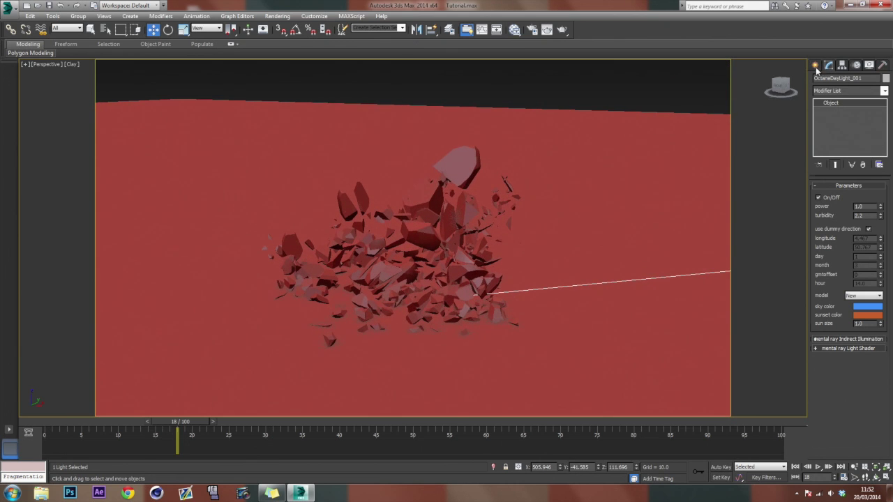
{"action": "left_click", "coordinate": [815, 65]}
{"action": "left_click", "coordinate": [851, 80]}
{"action": "left_click", "coordinate": [857, 93]}
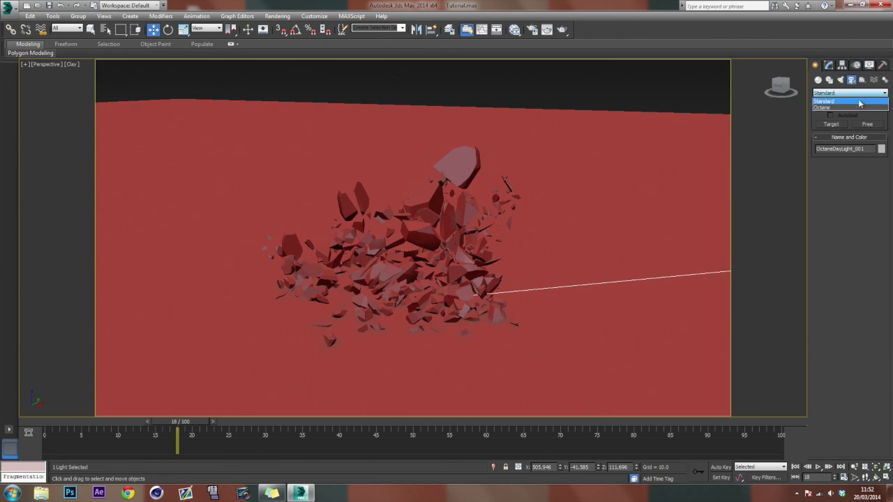
{"action": "left_click", "coordinate": [849, 108]}
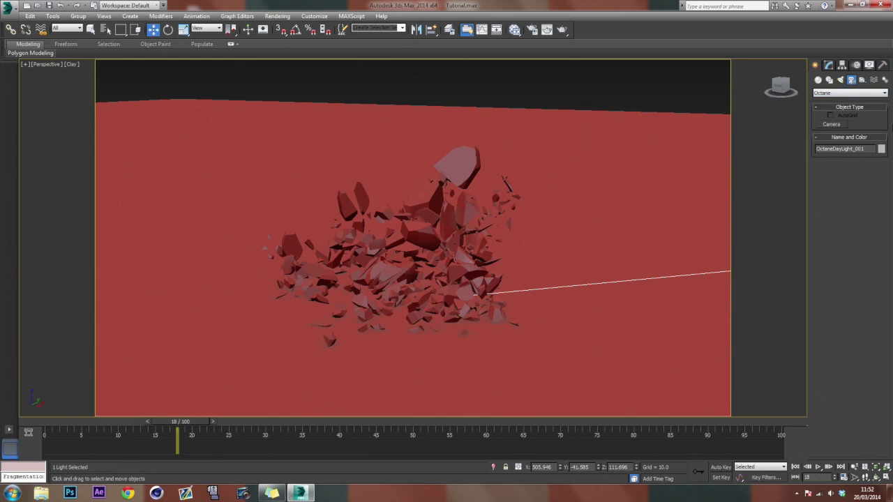
{"action": "left_click", "coordinate": [832, 124]}
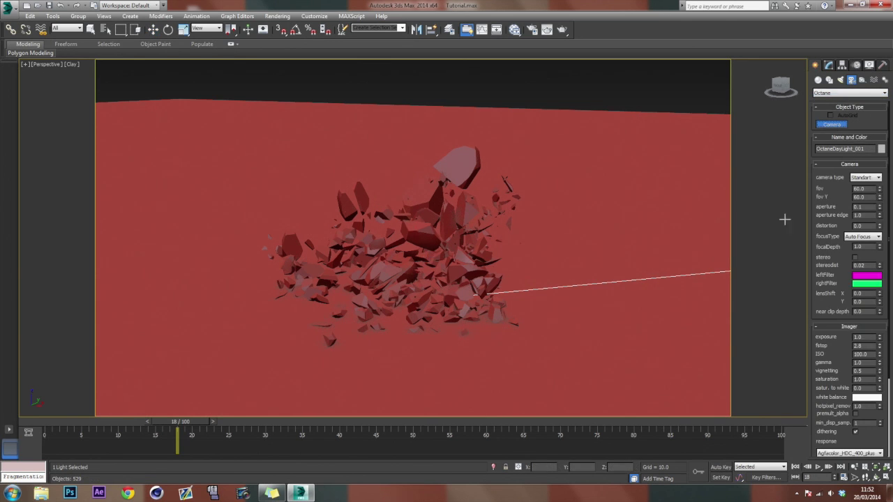
{"action": "left_click_drag", "start_coordinate": [330, 153], "coordinate": [399, 202]}
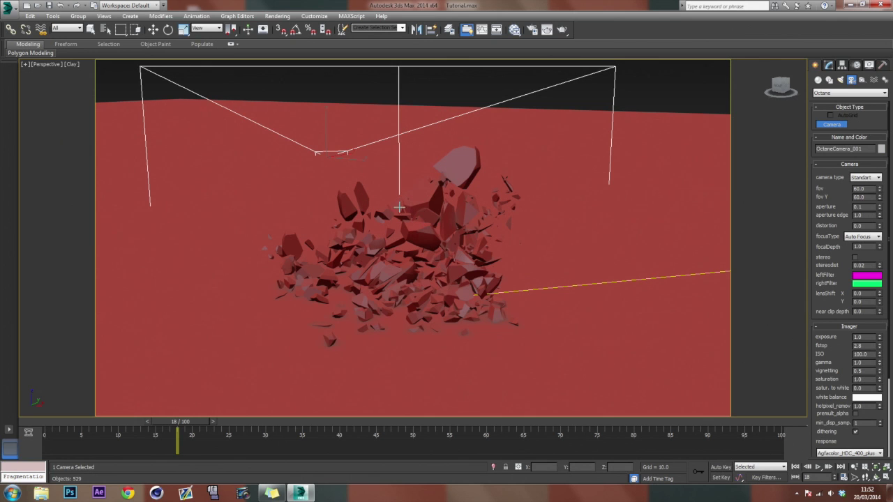
Match the Octane camera to the current Perspective view and look through it.
{"action": "key", "text": "ctrl+c"}
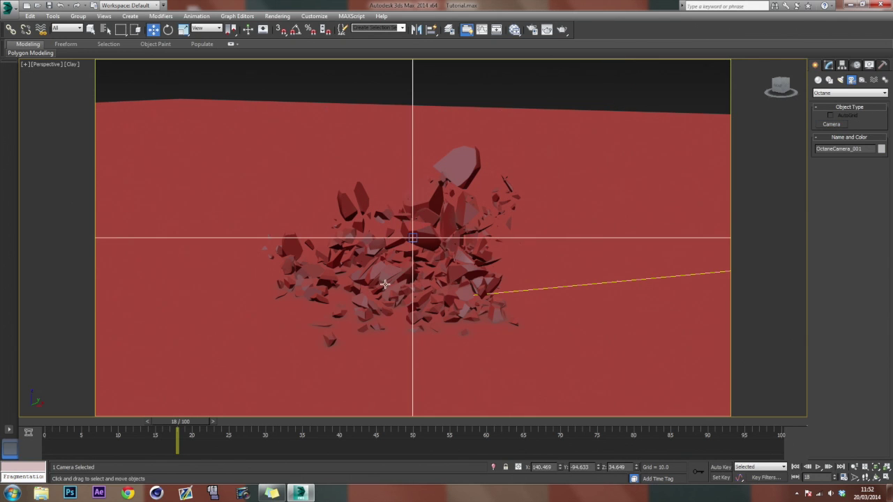
{"action": "scroll", "coordinate": [393, 269], "scroll_direction": "down", "scroll_amount": 5}
{"action": "middle_click_drag", "start_coordinate": [392, 269], "coordinate": [439, 270], "text": "alt"}
{"action": "key", "text": "c"}
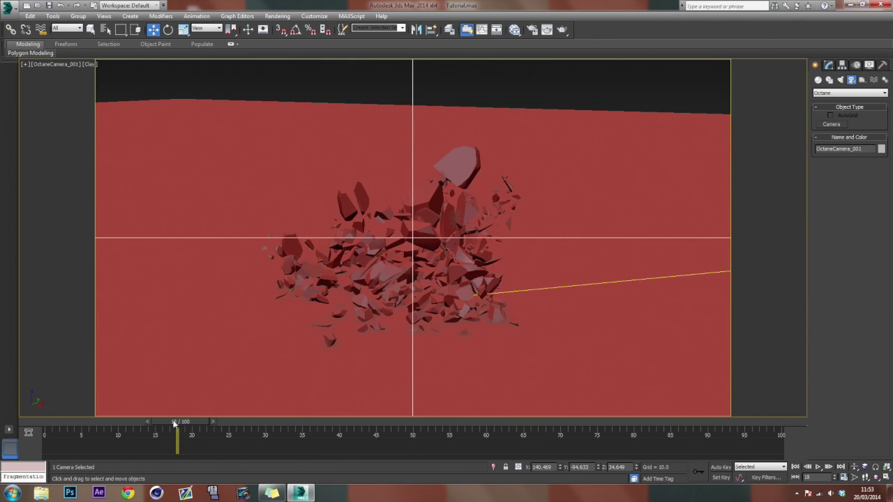
Check several animation frames and orbit the Octane camera to a new angle on the exploded debris at frame 17.
{"action": "left_click_drag", "start_coordinate": [174, 424], "coordinate": [104, 435]}
{"action": "key", "text": "w"}
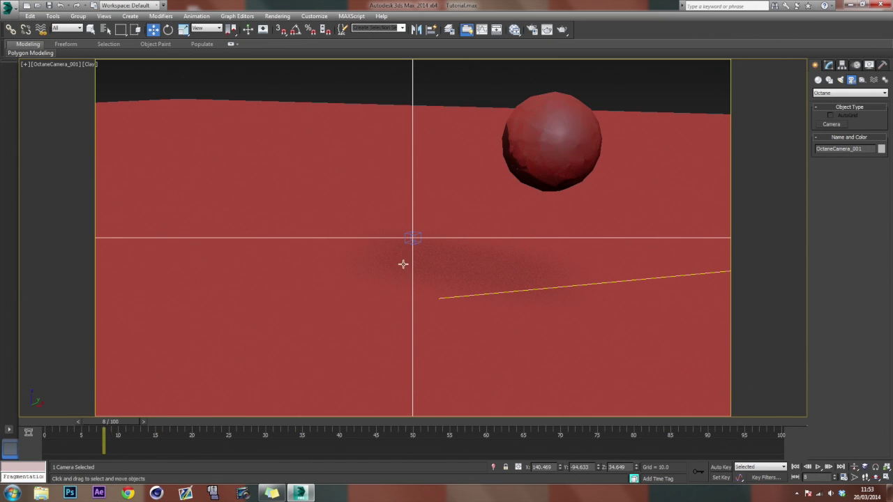
{"action": "middle_click_drag", "start_coordinate": [402, 264], "coordinate": [443, 263]}
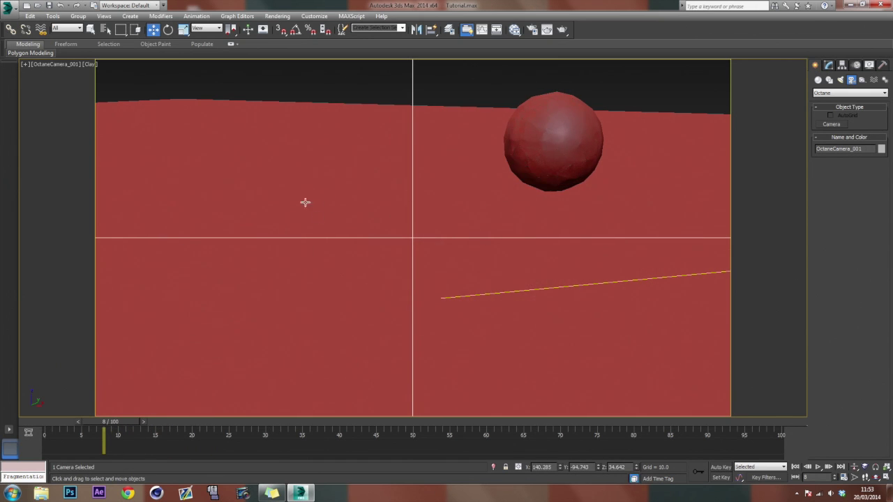
{"action": "left_click", "coordinate": [877, 477]}
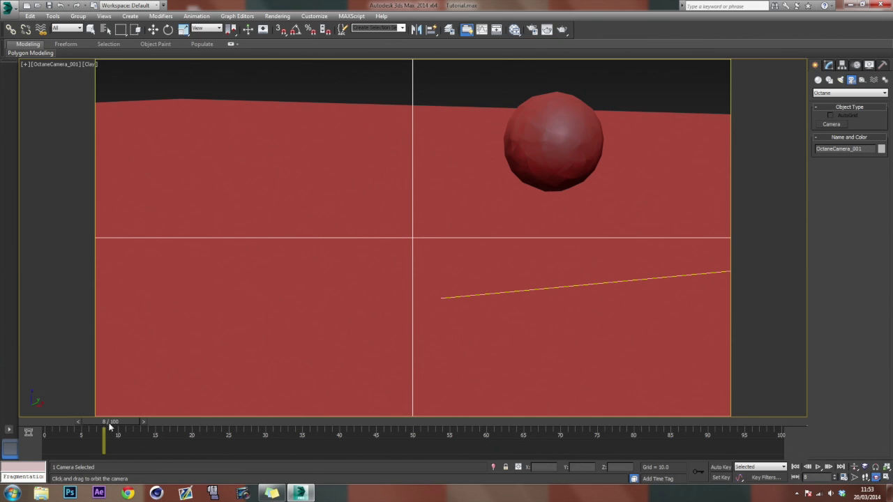
{"action": "left_click_drag", "start_coordinate": [110, 427], "coordinate": [138, 427]}
{"action": "left_click_drag", "start_coordinate": [374, 279], "coordinate": [398, 281]}
{"action": "left_click_drag", "start_coordinate": [125, 424], "coordinate": [167, 424]}
{"action": "left_click_drag", "start_coordinate": [409, 242], "coordinate": [456, 260]}
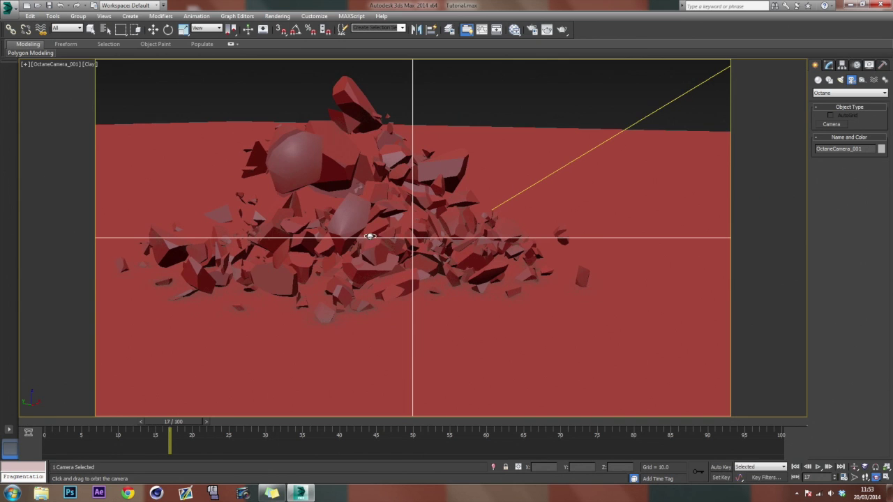
In Perspective, select the DayLight and move it across the ground to about X 24, Y -274.
{"action": "key", "text": "p"}
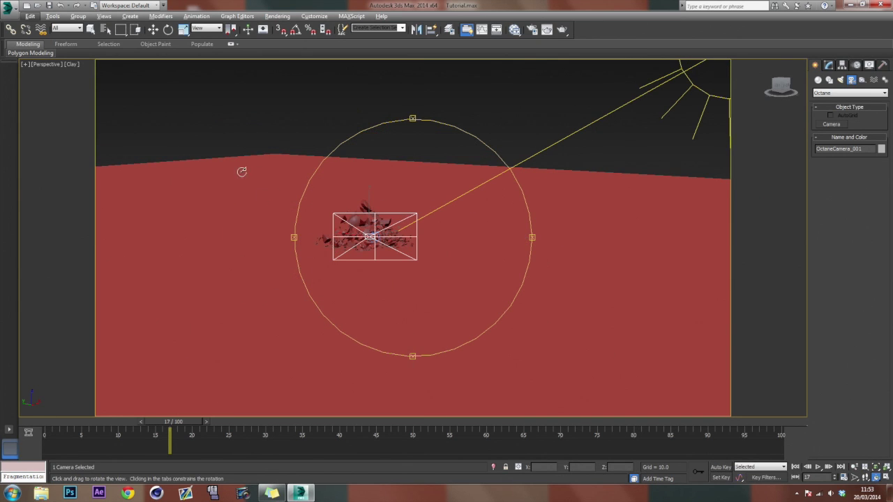
{"action": "key", "text": "v"}
{"action": "left_click", "coordinate": [182, 110]}
{"action": "key", "text": "w"}
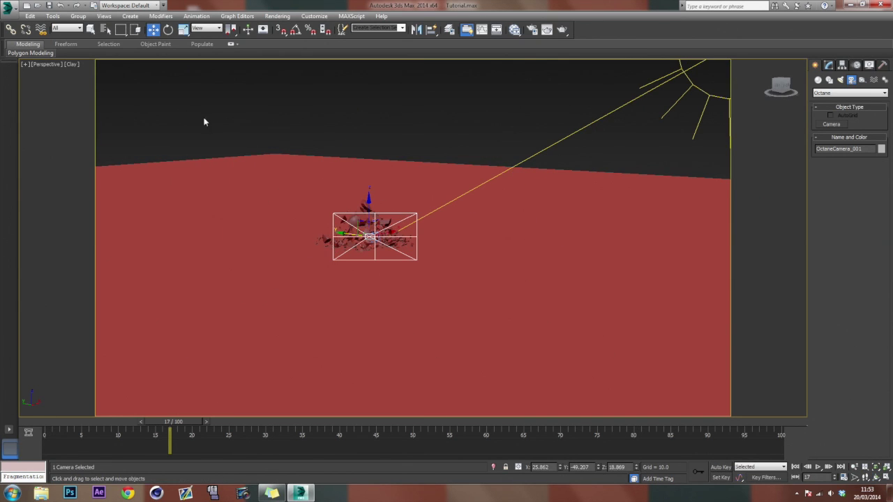
{"action": "scroll", "coordinate": [324, 206], "scroll_direction": "down", "scroll_amount": 5}
{"action": "middle_click_drag", "start_coordinate": [325, 206], "coordinate": [378, 188], "text": "alt"}
{"action": "scroll", "coordinate": [377, 191], "scroll_direction": "down", "scroll_amount": 4}
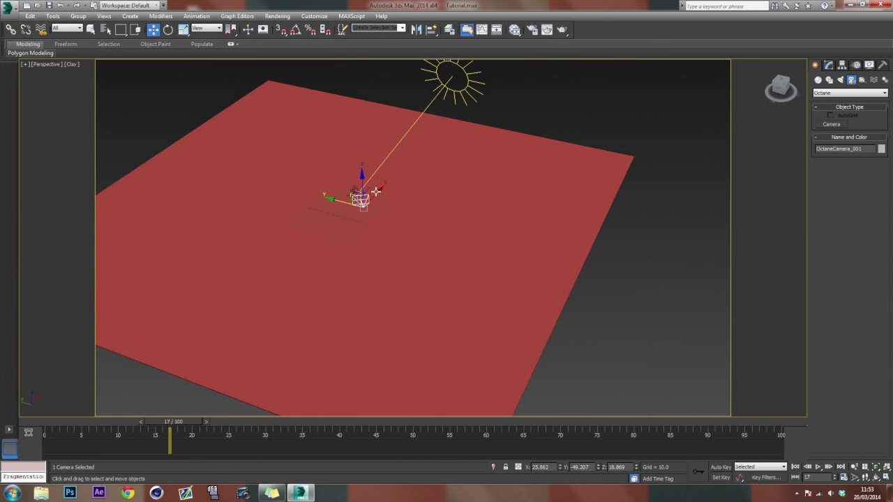
{"action": "left_click", "coordinate": [465, 66]}
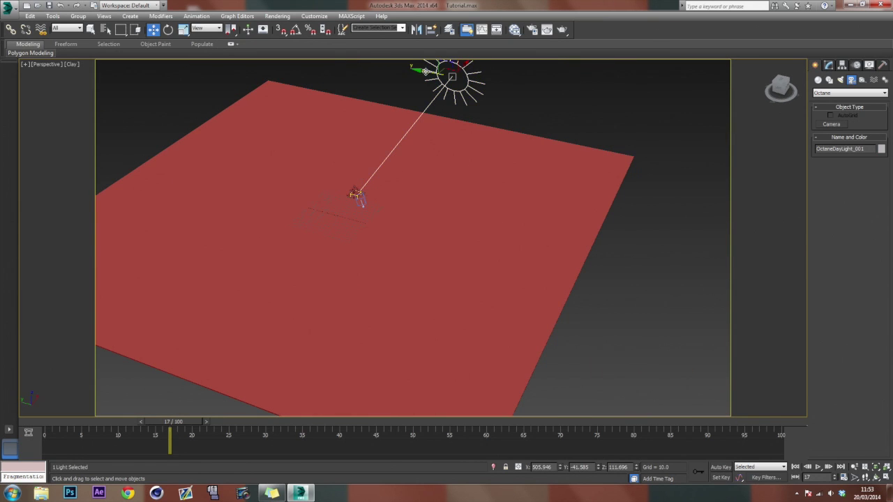
{"action": "left_click_drag", "start_coordinate": [425, 71], "coordinate": [640, 91]}
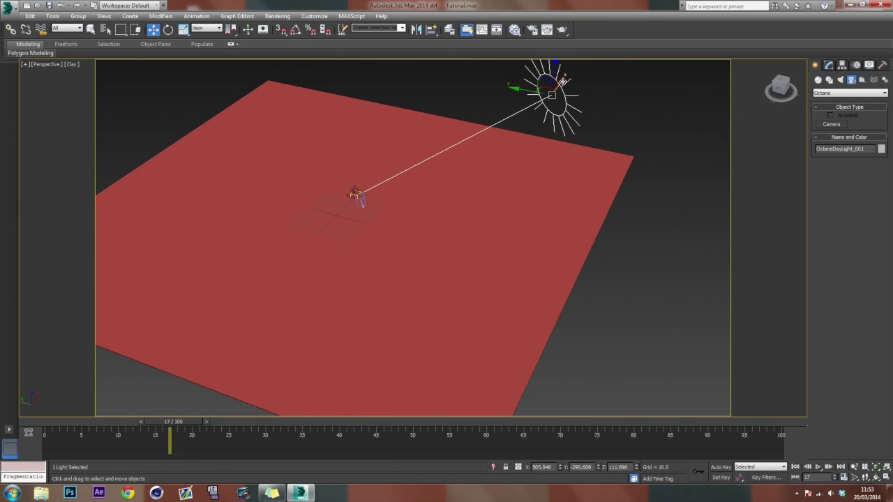
{"action": "left_click_drag", "start_coordinate": [564, 82], "coordinate": [481, 214]}
{"action": "middle_click_drag", "start_coordinate": [483, 215], "coordinate": [538, 227], "text": "alt"}
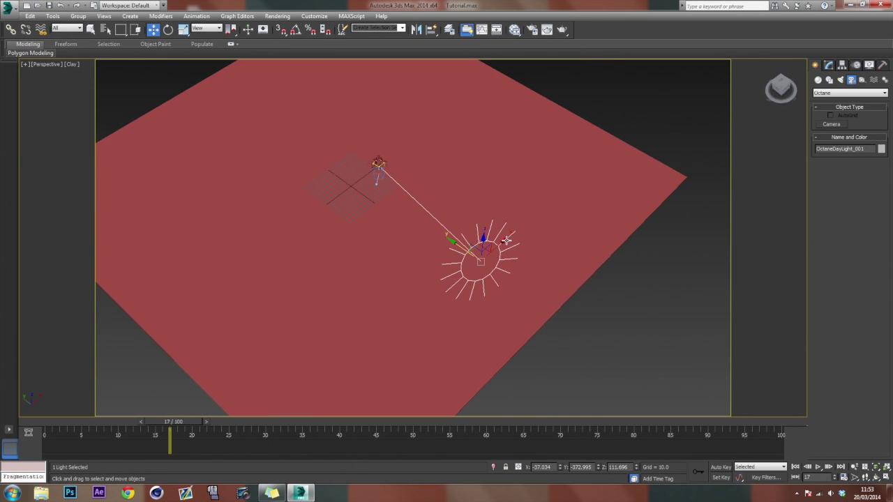
{"action": "left_click_drag", "start_coordinate": [506, 240], "coordinate": [435, 223]}
Return to the Octane camera view, dolly the camera back slightly from the debris, and go to frame 18.
{"action": "key", "text": "c"}
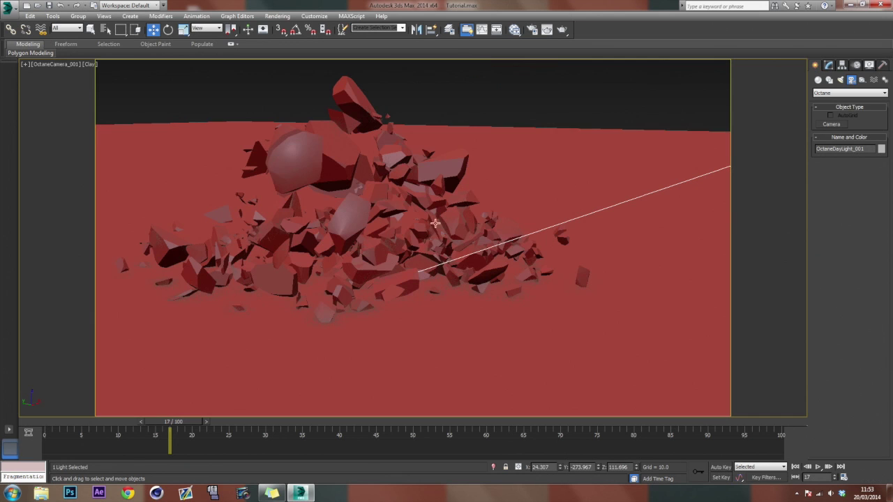
{"action": "left_click_drag", "start_coordinate": [178, 422], "coordinate": [157, 422]}
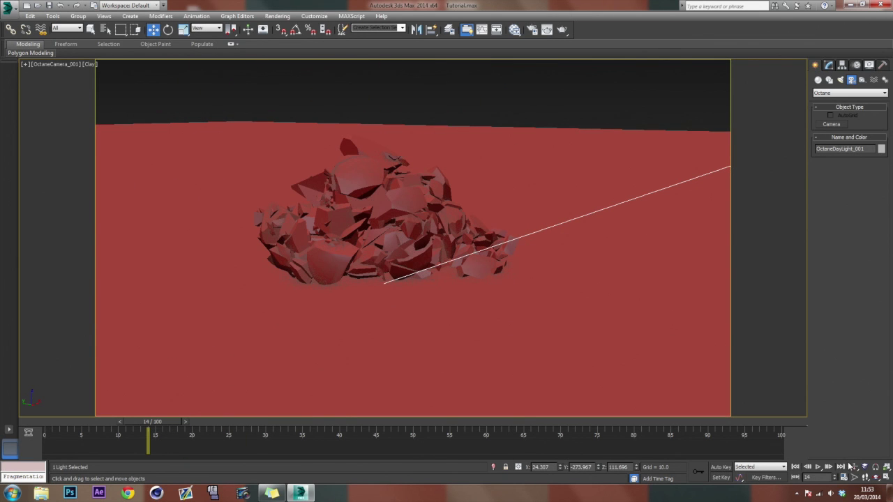
{"action": "left_click", "coordinate": [852, 467]}
{"action": "left_click_drag", "start_coordinate": [642, 367], "coordinate": [172, 303]}
{"action": "left_click", "coordinate": [185, 422]}
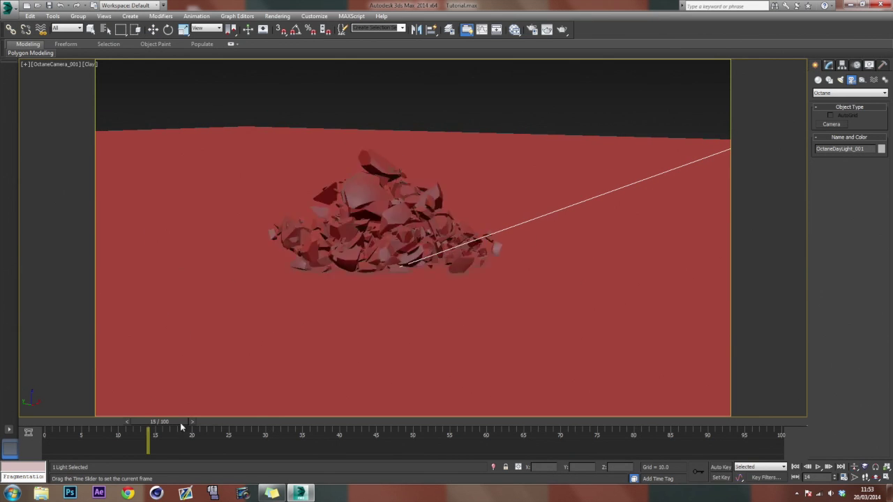
{"action": "left_click_drag", "start_coordinate": [181, 427], "coordinate": [211, 427]}
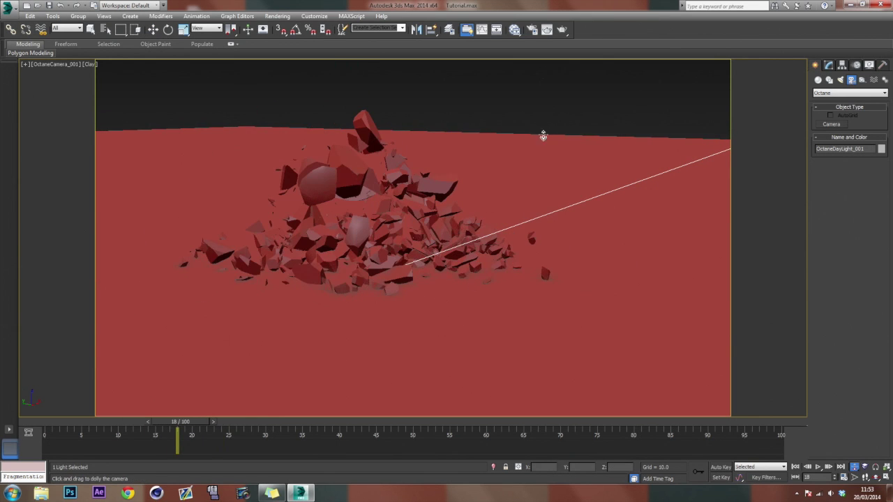
Open Render Setup, start the OctaneRender viewport, and move its window clear of the scene.
{"action": "left_click", "coordinate": [532, 29]}
{"action": "left_click", "coordinate": [628, 148]}
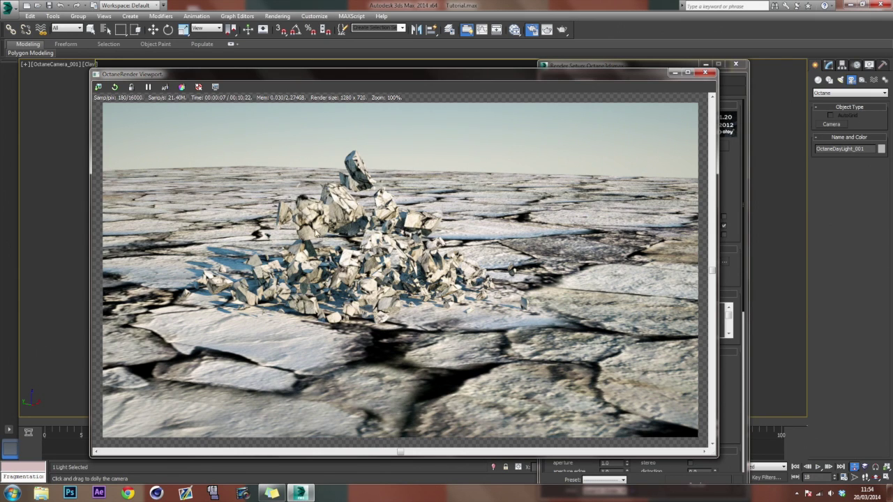
{"action": "left_click_drag", "start_coordinate": [412, 83], "coordinate": [732, 197]}
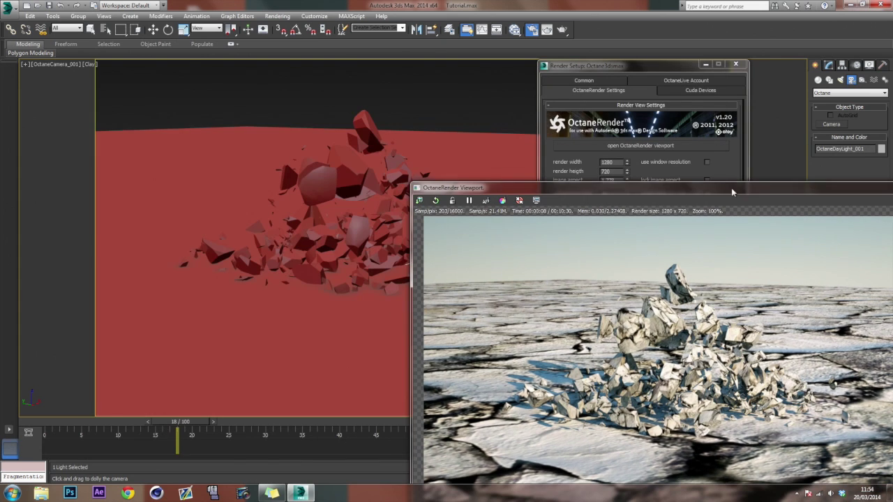
Select the ground box, set its UVW Map U, V and W tile to 30, and refresh the Octane render.
{"action": "key", "text": "e"}
{"action": "left_click", "coordinate": [167, 162]}
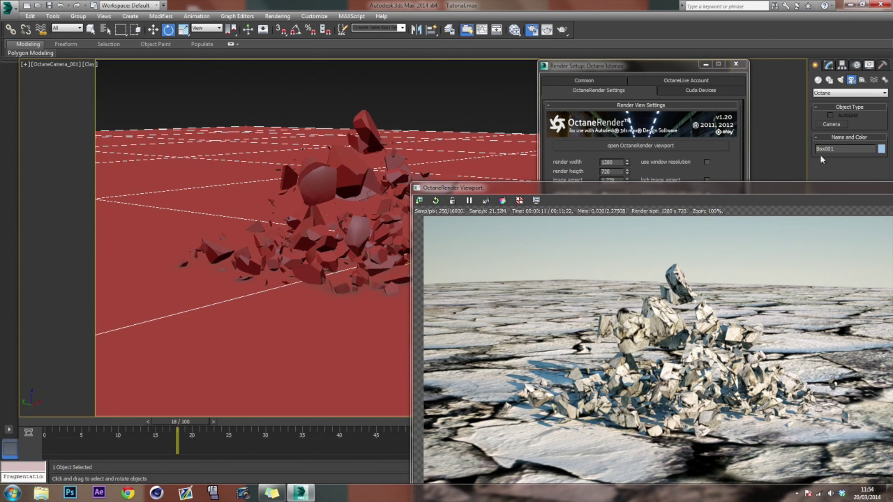
{"action": "left_click", "coordinate": [829, 65]}
{"action": "left_click_drag", "start_coordinate": [830, 189], "coordinate": [576, 143]}
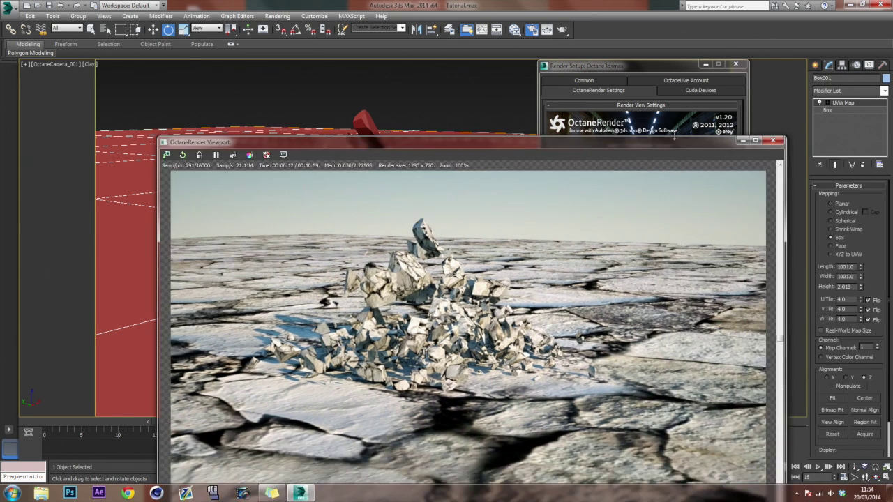
{"action": "left_click", "coordinate": [183, 155]}
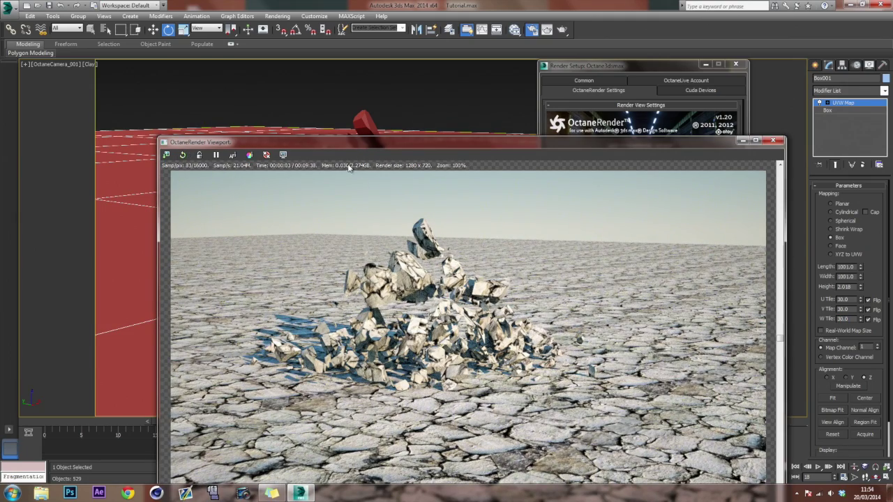
Shrink the OctaneRender viewport window, zoom its render in on the debris, and minimise Render Setup.
{"action": "left_click_drag", "start_coordinate": [335, 141], "coordinate": [601, 329]}
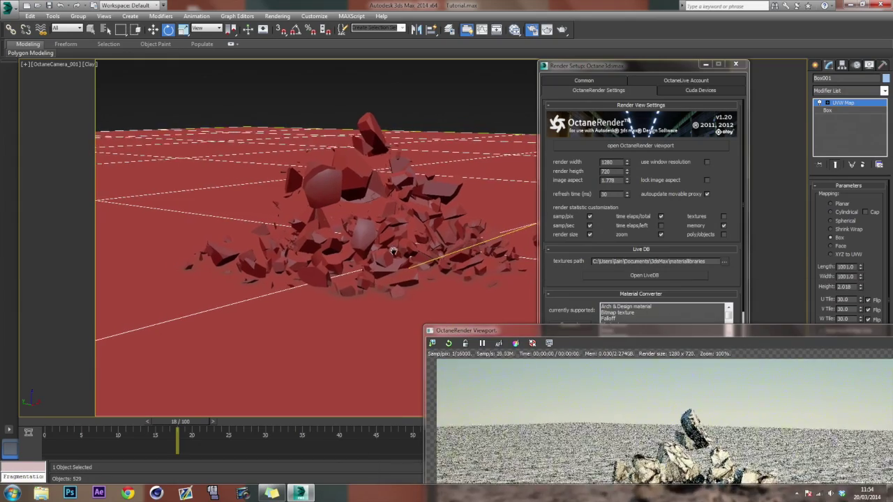
{"action": "left_click_drag", "start_coordinate": [826, 328], "coordinate": [475, 36]}
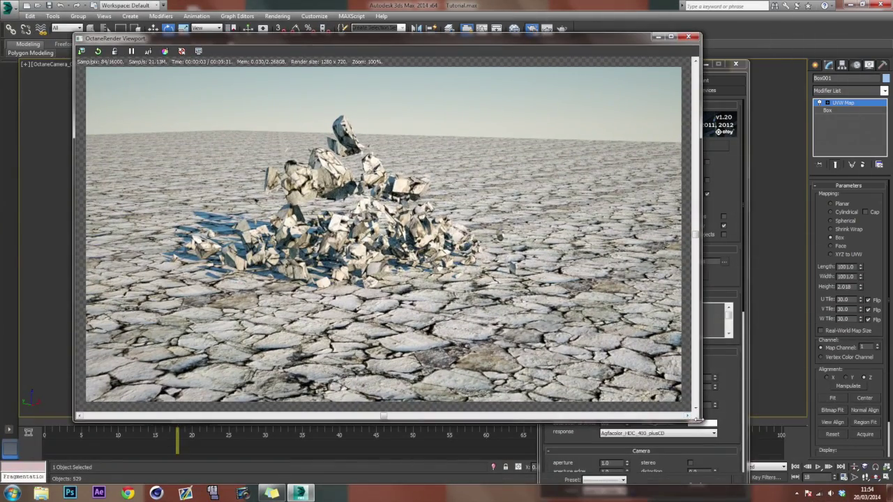
{"action": "left_click_drag", "start_coordinate": [695, 418], "coordinate": [368, 217]}
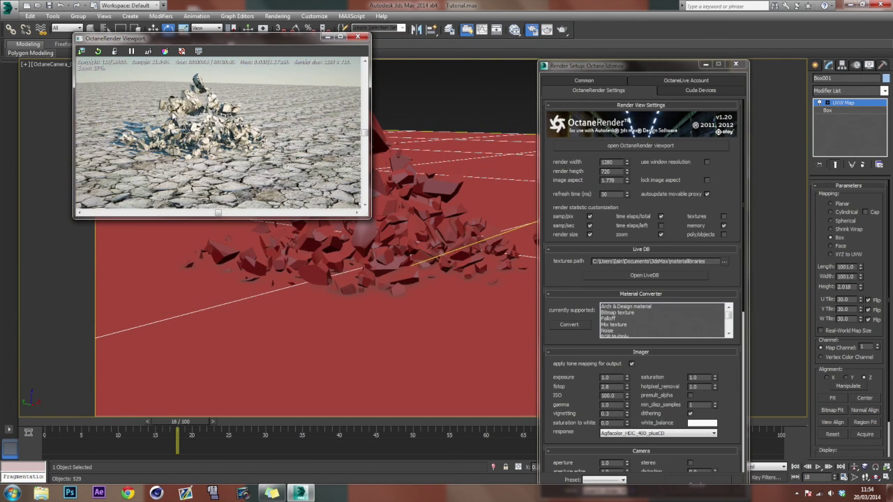
{"action": "scroll", "coordinate": [216, 129], "scroll_direction": "up", "scroll_amount": 1}
{"action": "middle_click_drag", "start_coordinate": [202, 119], "coordinate": [244, 143]}
{"action": "left_click", "coordinate": [705, 64]}
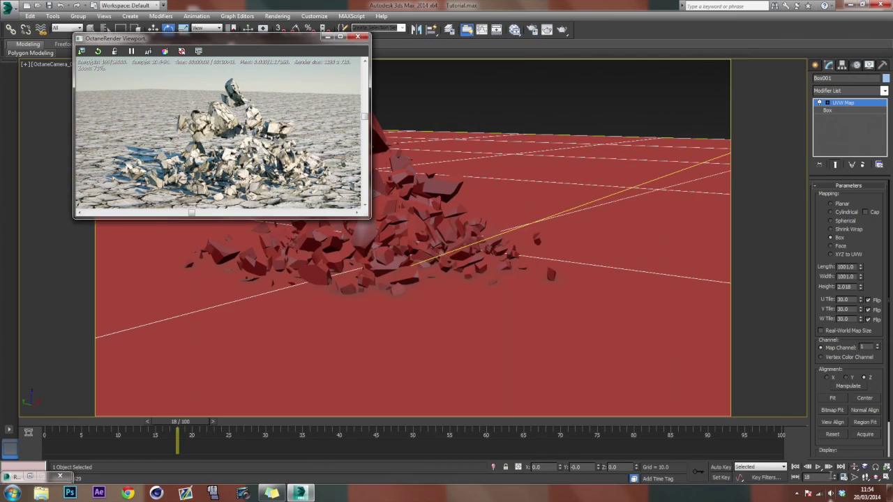
Orbit the Octane camera around the debris pile and adjust its dolly distance slightly.
{"action": "left_click", "coordinate": [875, 477]}
{"action": "left_click_drag", "start_coordinate": [395, 240], "coordinate": [465, 254]}
{"action": "left_click", "coordinate": [854, 467]}
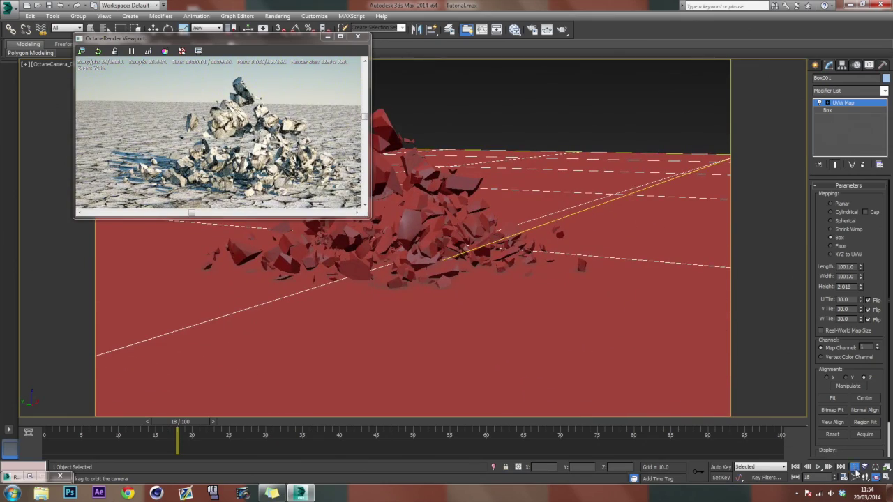
{"action": "left_click_drag", "start_coordinate": [408, 229], "coordinate": [445, 274]}
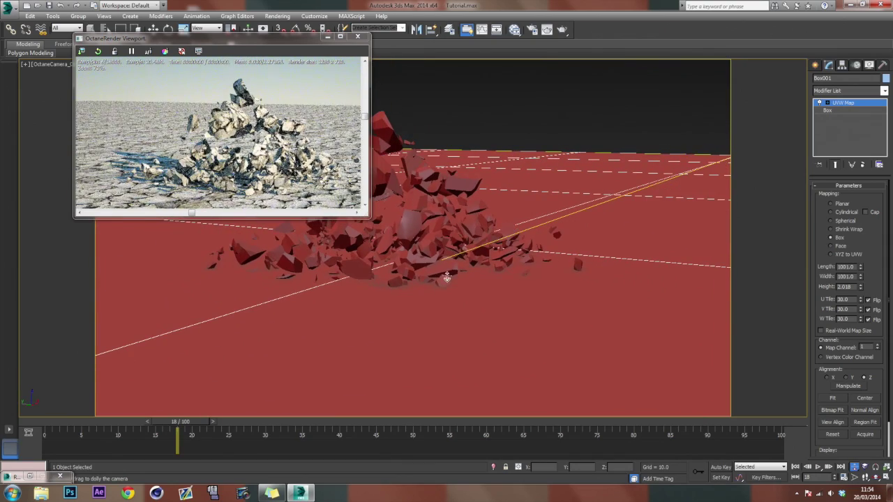
Scrub the animation forward to frame 31 and refresh the Octane render to preview the scattered debris.
{"action": "mouse_move", "coordinate": [183, 427]}
{"action": "left_mouse_down"}
{"action": "mouse_move", "coordinate": [80, 424]}
{"action": "mouse_move", "coordinate": [197, 422]}
{"action": "left_mouse_up"}
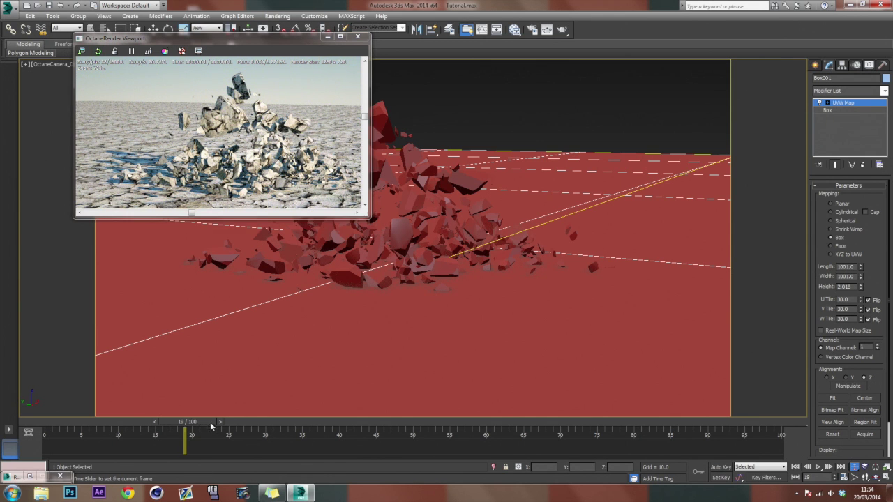
{"action": "left_click_drag", "start_coordinate": [211, 424], "coordinate": [289, 426]}
{"action": "left_click", "coordinate": [98, 52]}
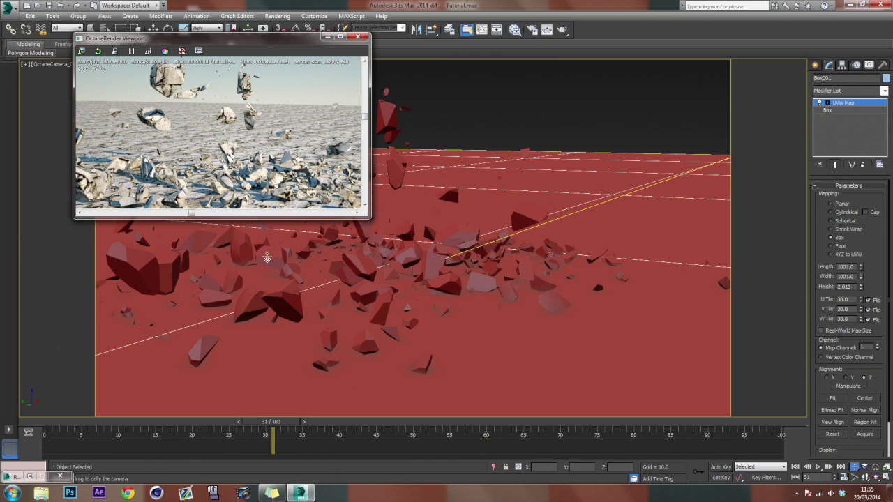
Switch to Windows Explorer and browse Local Disk (D:) to the Dailys folder inside Shared and YouTube.
{"action": "left_click", "coordinate": [41, 493]}
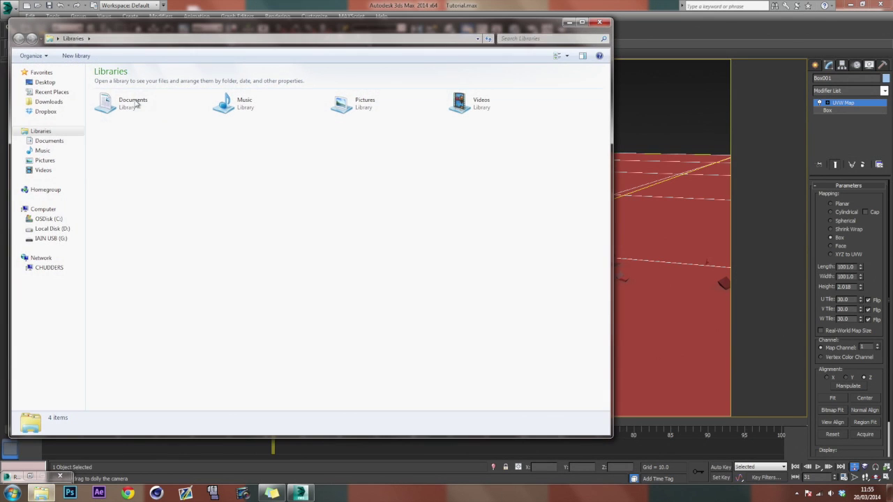
{"action": "left_click", "coordinate": [52, 229]}
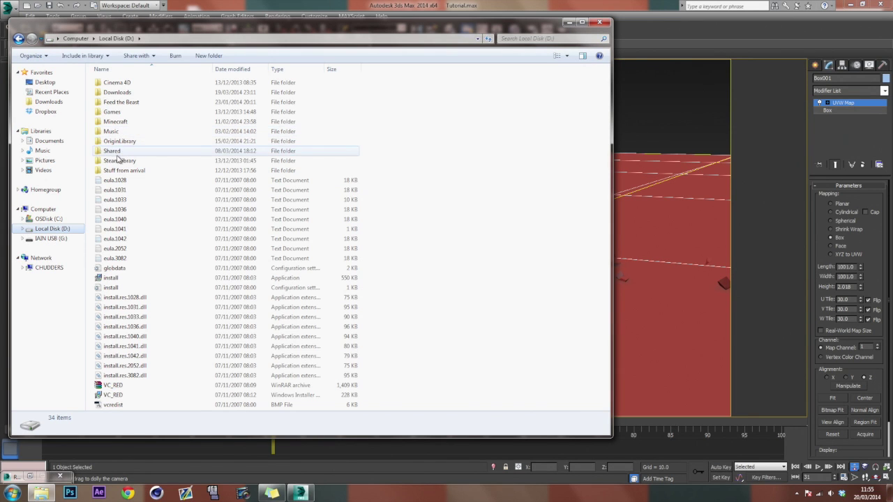
{"action": "left_click", "coordinate": [117, 153]}
{"action": "double_click", "coordinate": [111, 152]}
{"action": "double_click", "coordinate": [113, 101]}
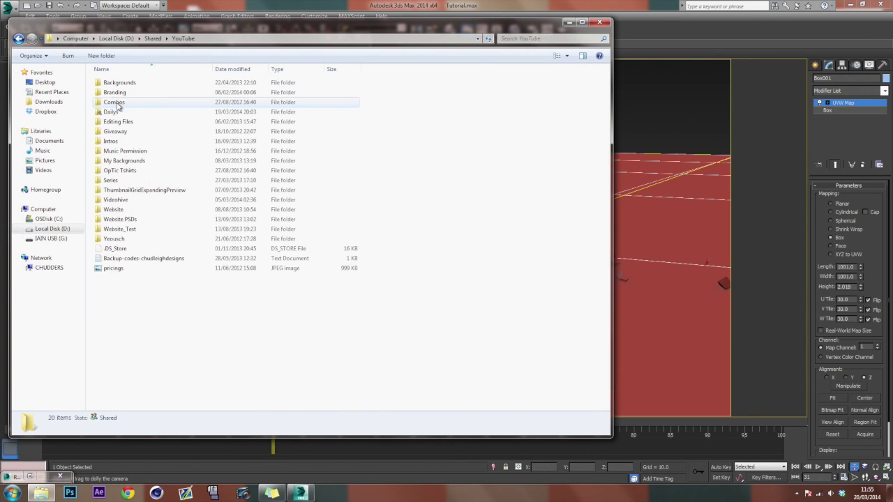
{"action": "double_click", "coordinate": [113, 112]}
Look through the Dailys folder for the rock scene and open the Day 60 folder.
{"action": "left_click", "coordinate": [180, 318]}
{"action": "scroll", "coordinate": [180, 322], "scroll_direction": "down", "scroll_amount": 6}
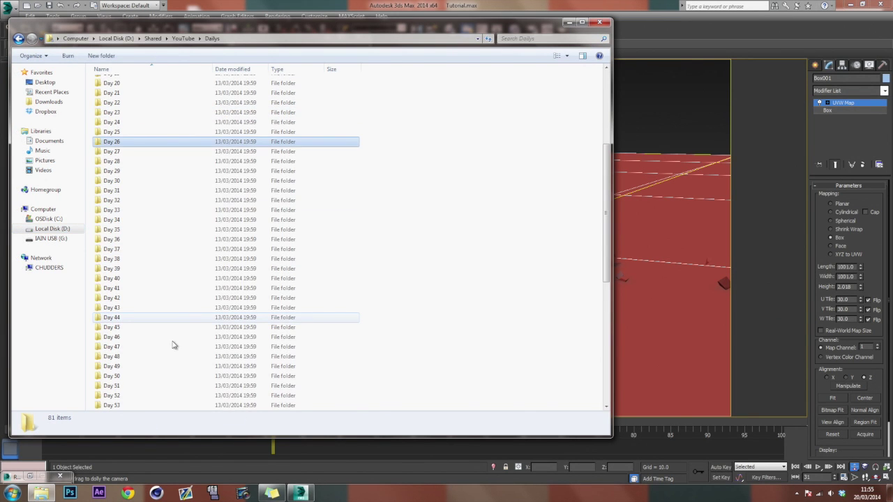
{"action": "scroll", "coordinate": [119, 378], "scroll_direction": "down", "scroll_amount": 6}
{"action": "double_click", "coordinate": [143, 376]}
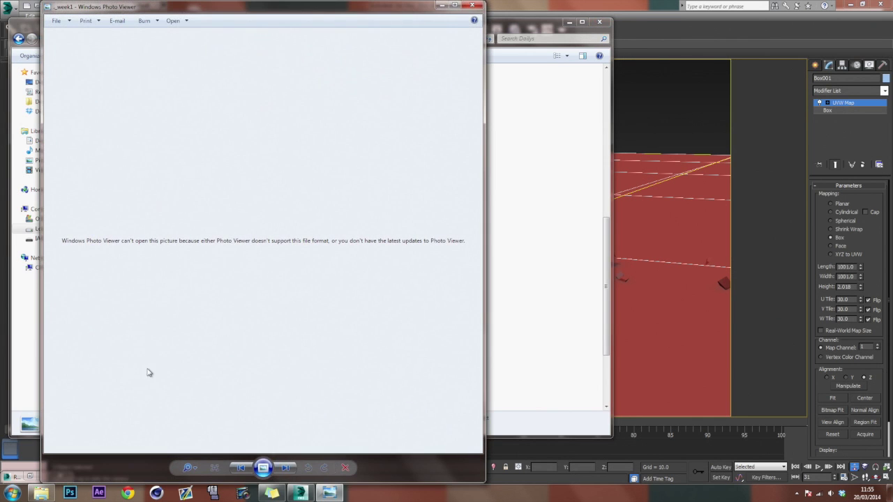
{"action": "left_click", "coordinate": [471, 14]}
{"action": "scroll", "coordinate": [128, 263], "scroll_direction": "down", "scroll_amount": 2}
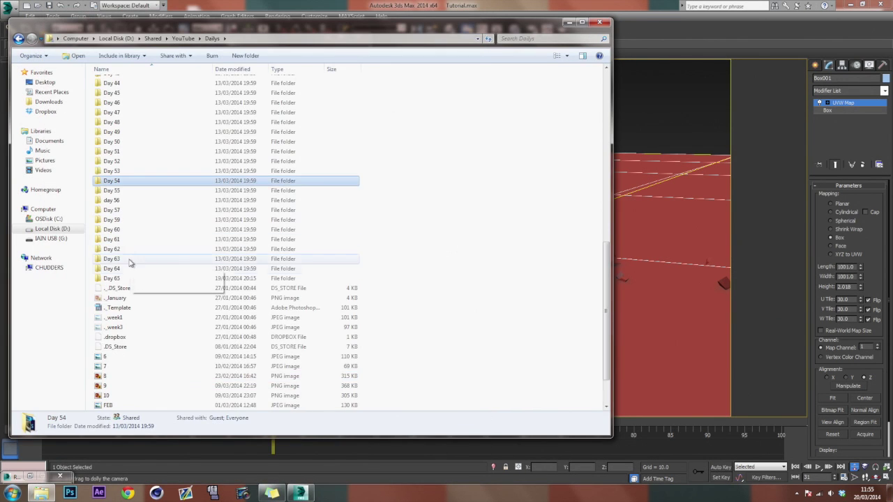
{"action": "double_click", "coordinate": [124, 237]}
{"action": "left_click", "coordinate": [18, 39]}
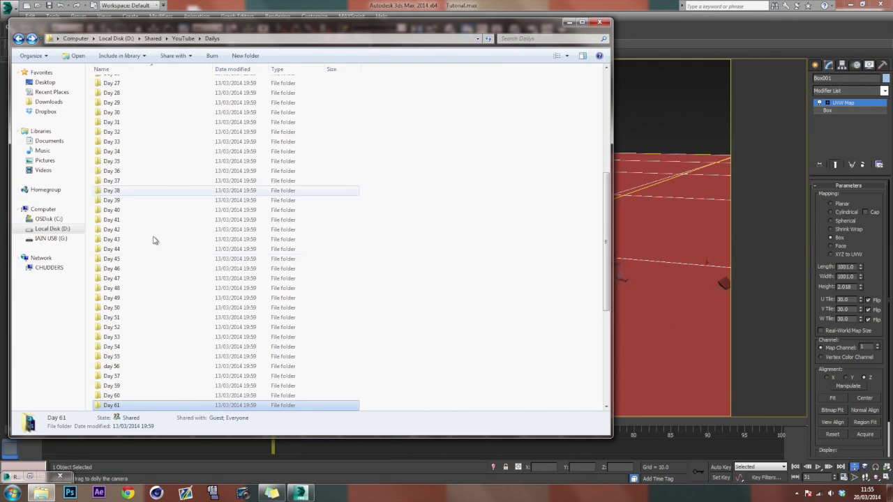
{"action": "double_click", "coordinate": [111, 396]}
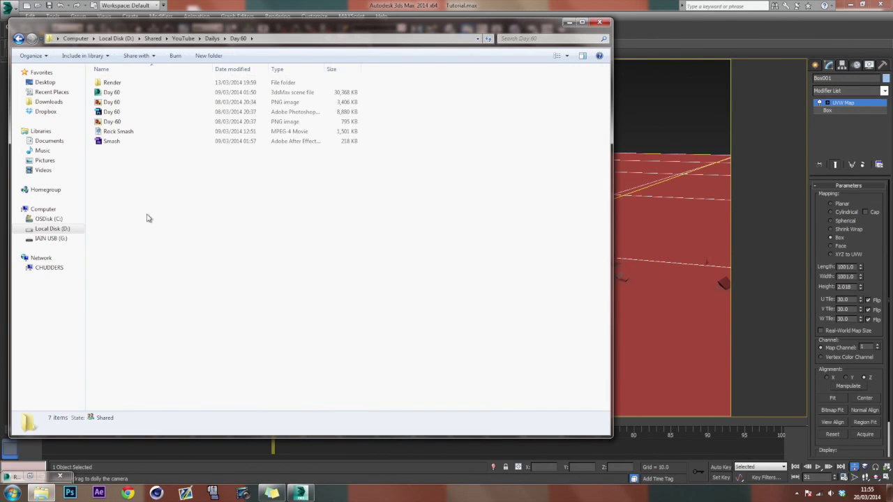
Merge the Day 60 3ds Max scene file into the current scene despite missing DLLs, and close the OctaneRender viewport.
{"action": "left_click_drag", "start_coordinate": [117, 94], "coordinate": [663, 159]}
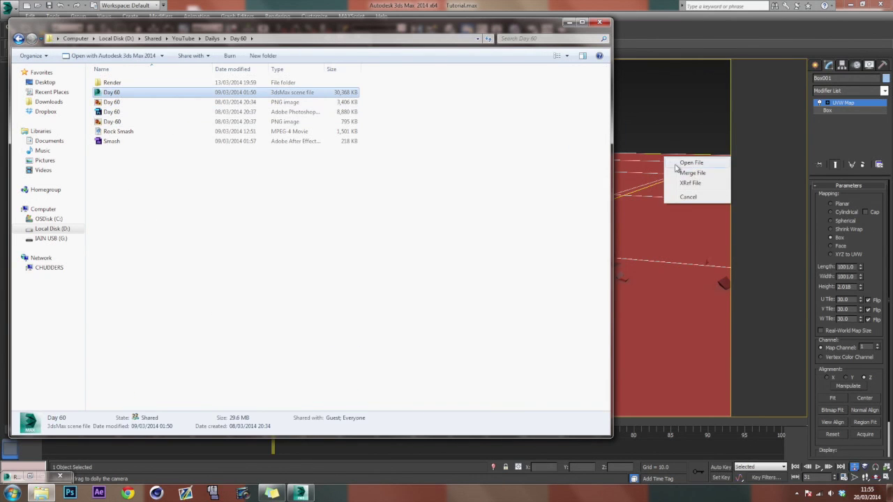
{"action": "left_click", "coordinate": [694, 173]}
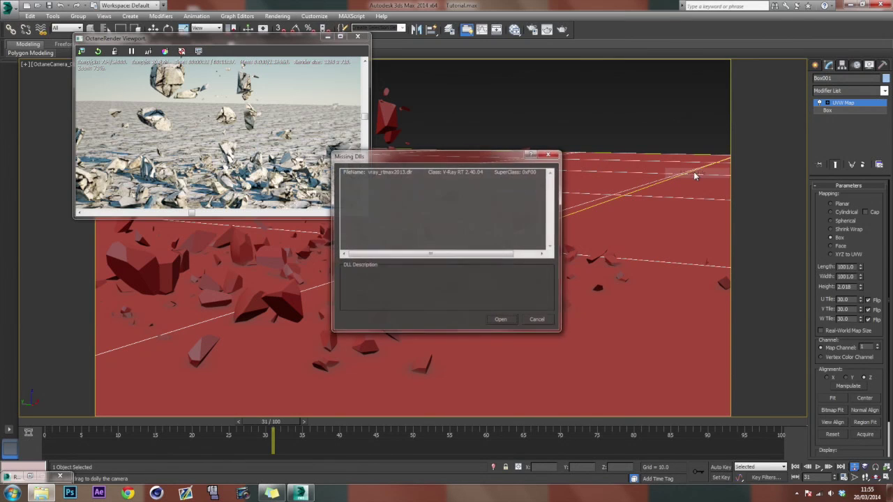
{"action": "left_click", "coordinate": [510, 319]}
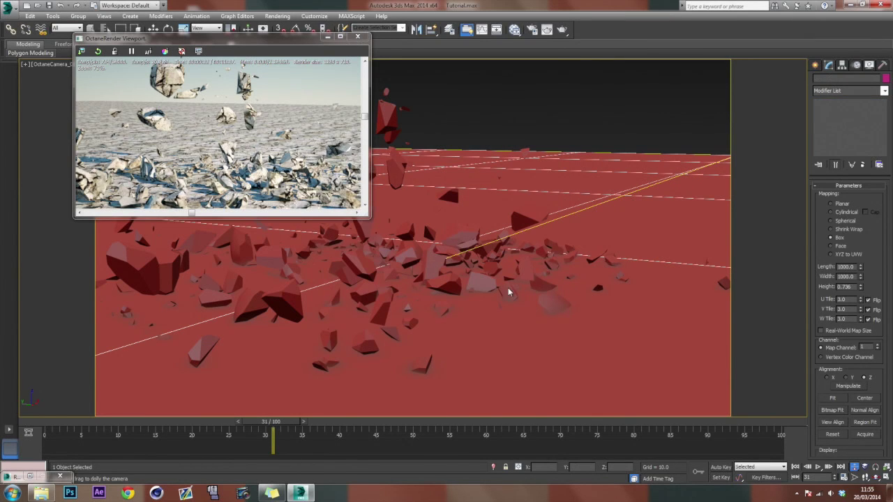
{"action": "left_click", "coordinate": [357, 36]}
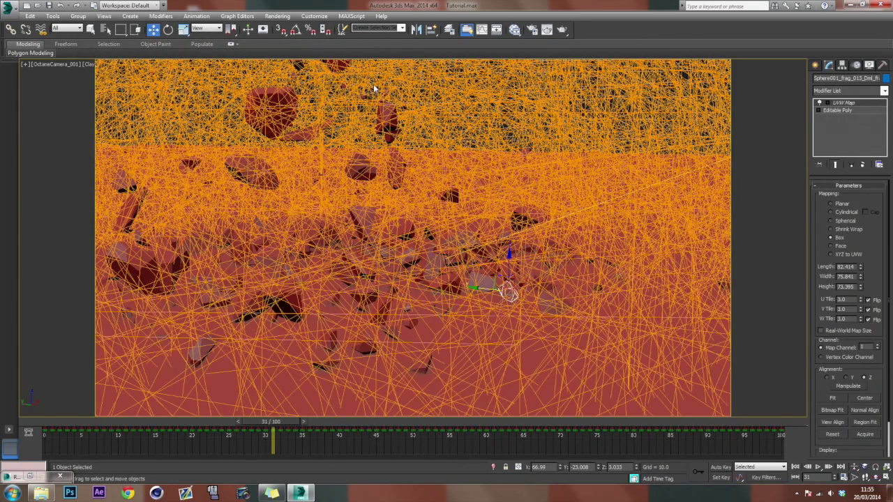
Go to frame 11 and add the Rock grey blue scene material to the Slate view as an instance.
{"action": "mouse_move", "coordinate": [297, 422]}
{"action": "left_mouse_down"}
{"action": "mouse_move", "coordinate": [87, 425]}
{"action": "mouse_move", "coordinate": [304, 424]}
{"action": "left_mouse_up"}
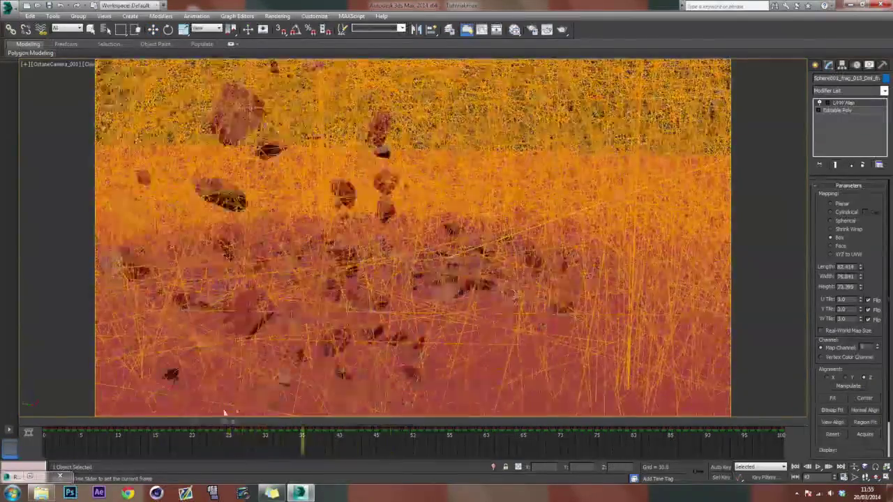
{"action": "left_click_drag", "start_coordinate": [225, 413], "coordinate": [149, 415]}
{"action": "key", "text": "m"}
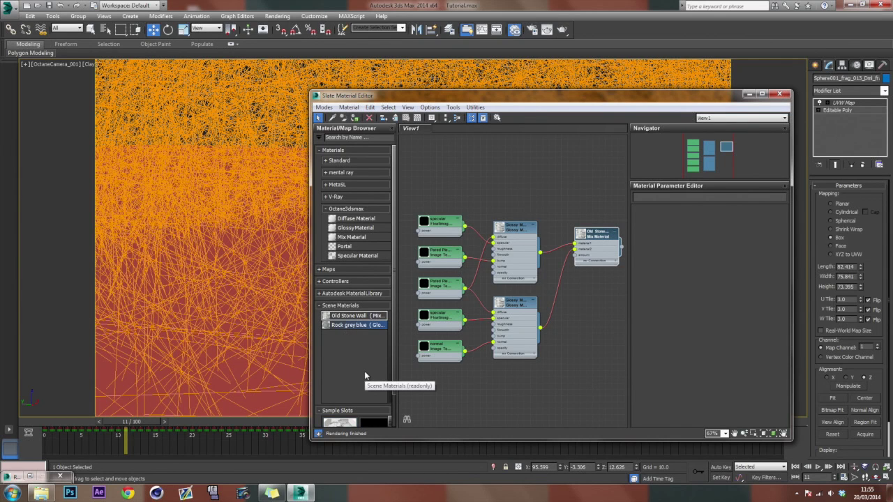
{"action": "left_click_drag", "start_coordinate": [344, 326], "coordinate": [522, 357]}
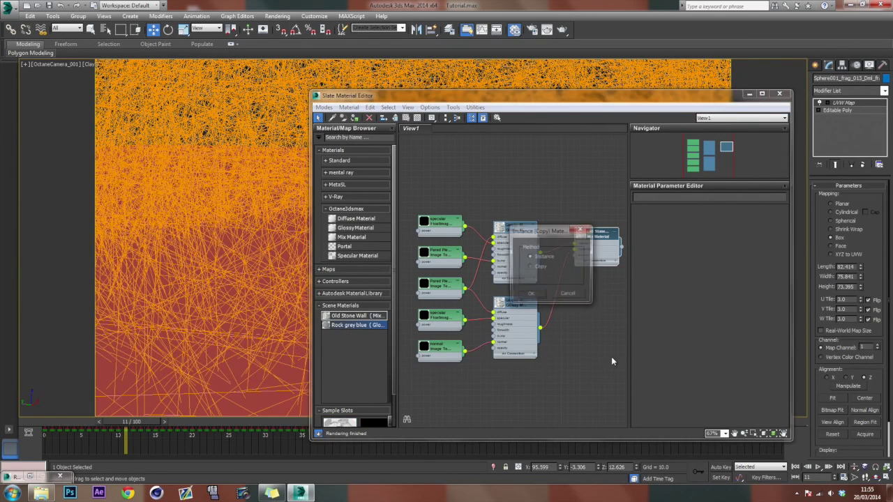
{"action": "left_click", "coordinate": [530, 294]}
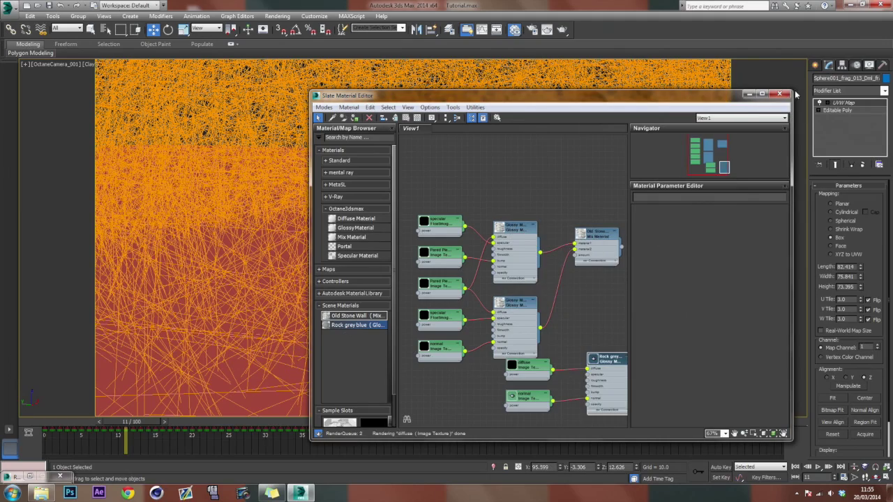
{"action": "left_click", "coordinate": [779, 94]}
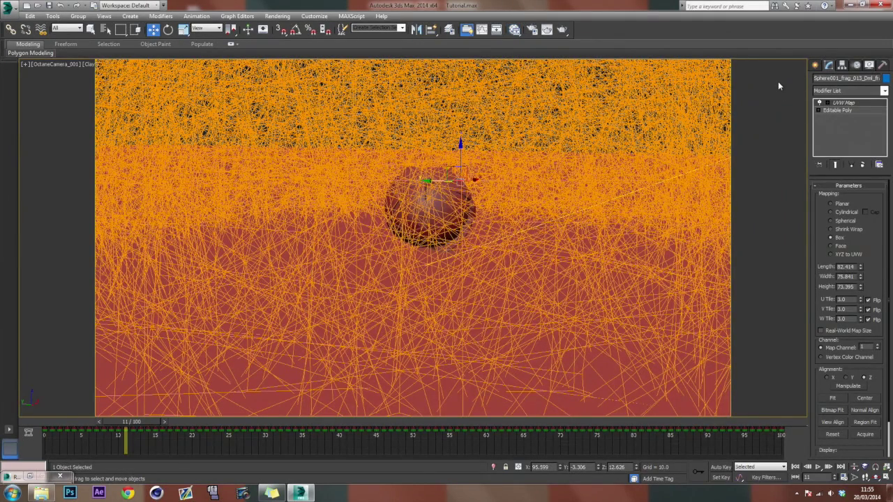
Deselect everything and go to frame 18.
{"action": "left_click", "coordinate": [779, 83]}
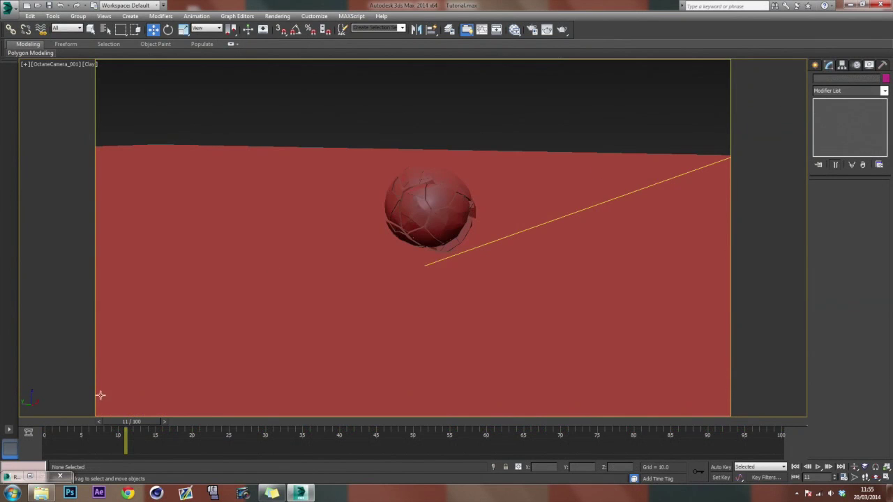
{"action": "left_click_drag", "start_coordinate": [116, 421], "coordinate": [177, 433]}
{"action": "key", "text": "w"}
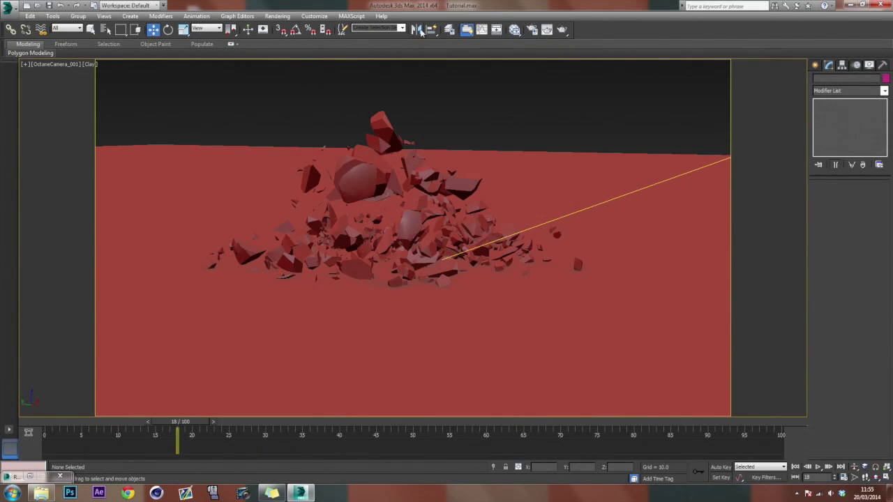
In the Compact Material Editor, select all objects that use the Old Stone Wall material.
{"action": "key", "text": "m"}
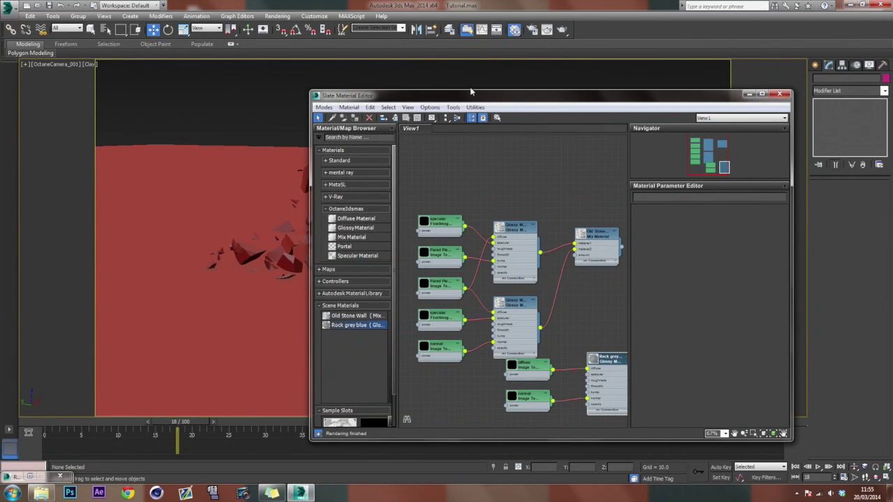
{"action": "mouse_move", "coordinate": [465, 98]}
{"action": "left_mouse_down"}
{"action": "mouse_move", "coordinate": [813, 144]}
{"action": "mouse_move", "coordinate": [461, 82]}
{"action": "left_mouse_up"}
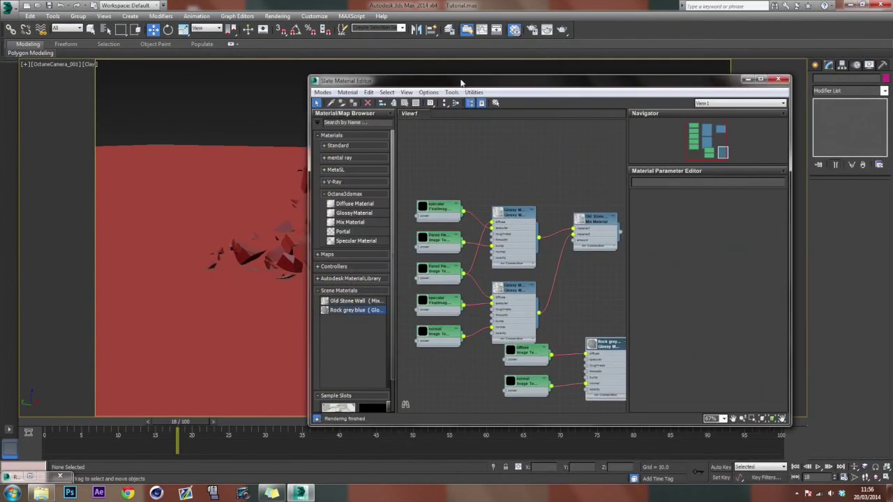
{"action": "right_click", "coordinate": [596, 225]}
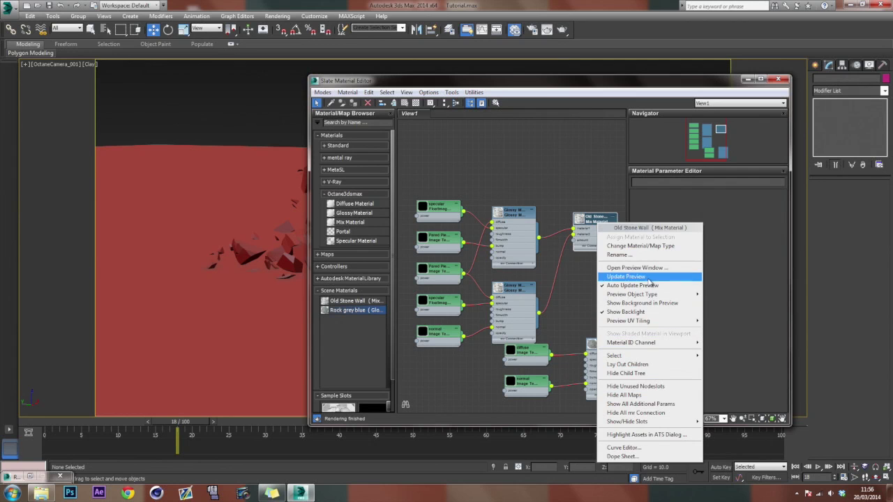
{"action": "left_click", "coordinate": [540, 185]}
{"action": "left_click", "coordinate": [323, 92]}
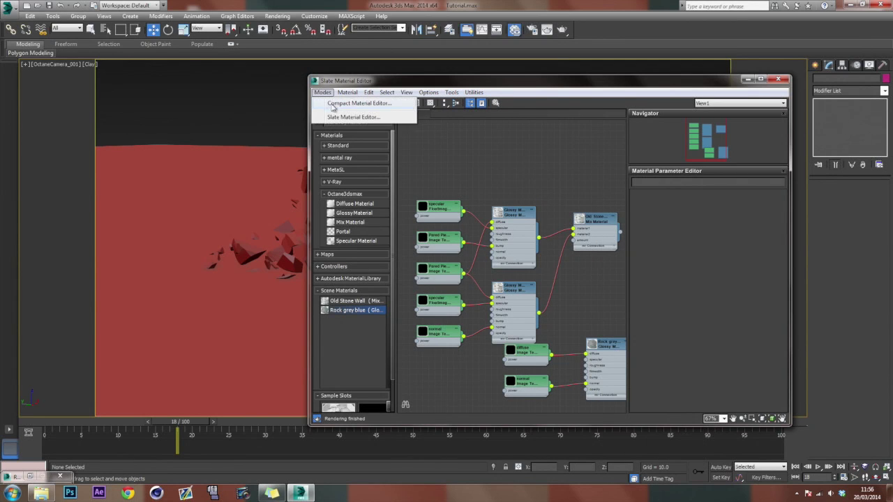
{"action": "left_click", "coordinate": [345, 105]}
{"action": "right_click", "coordinate": [343, 96]}
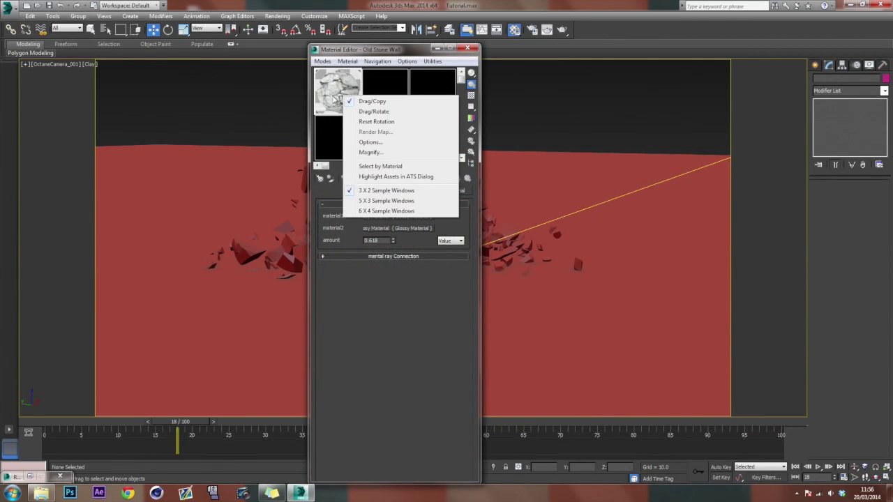
{"action": "left_click", "coordinate": [332, 97]}
{"action": "right_click", "coordinate": [331, 96]}
{"action": "left_click", "coordinate": [359, 167]}
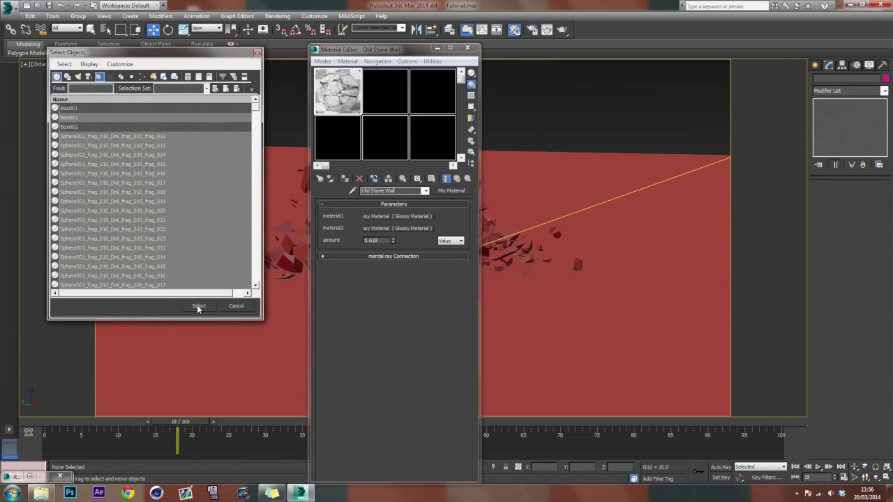
{"action": "left_click", "coordinate": [198, 307]}
Switch back to the Slate Material Editor, assign Rock grey blue to the selected objects, and close the editor.
{"action": "left_click_drag", "start_coordinate": [404, 51], "coordinate": [592, 70]}
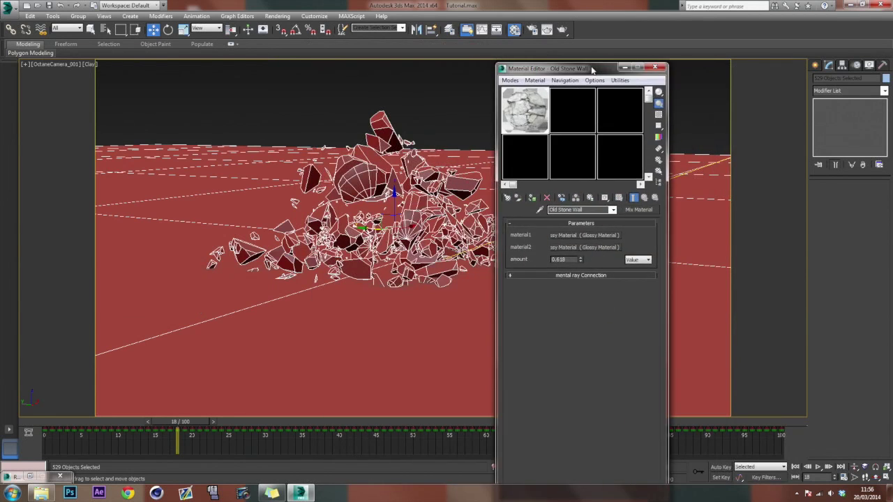
{"action": "left_click", "coordinate": [510, 80]}
{"action": "left_click", "coordinate": [535, 102]}
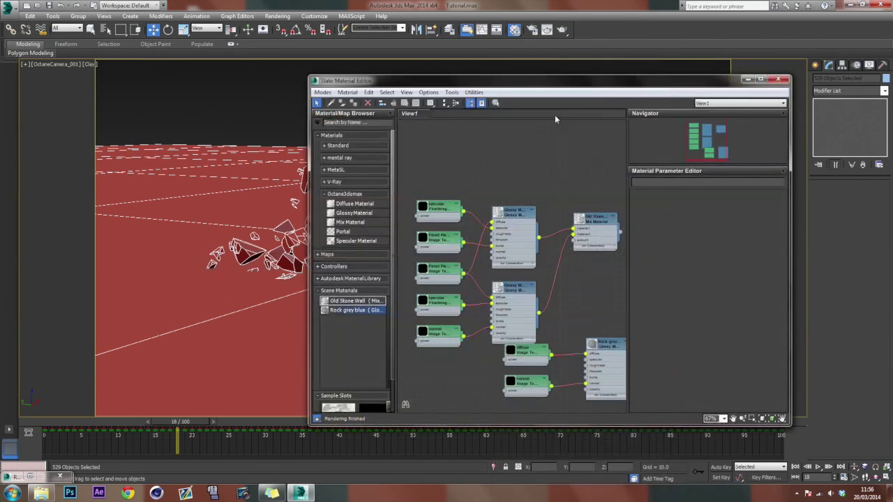
{"action": "right_click", "coordinate": [609, 347]}
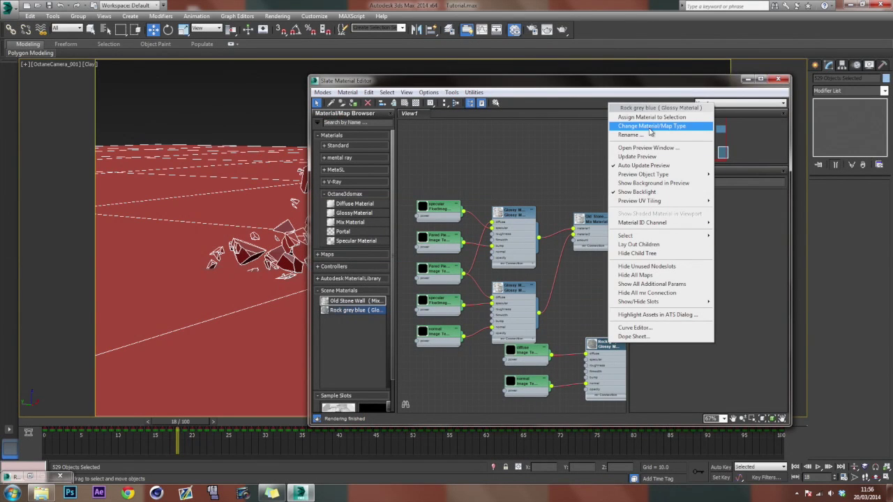
{"action": "left_click", "coordinate": [651, 118]}
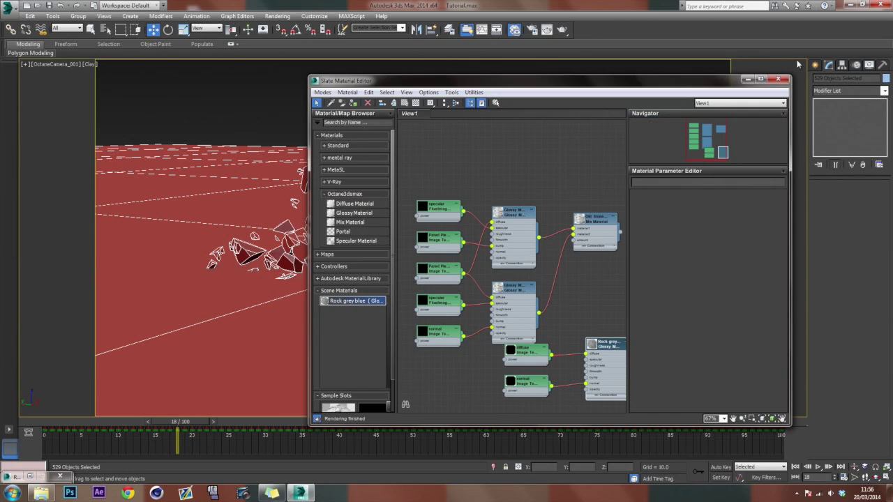
{"action": "left_click", "coordinate": [778, 79]}
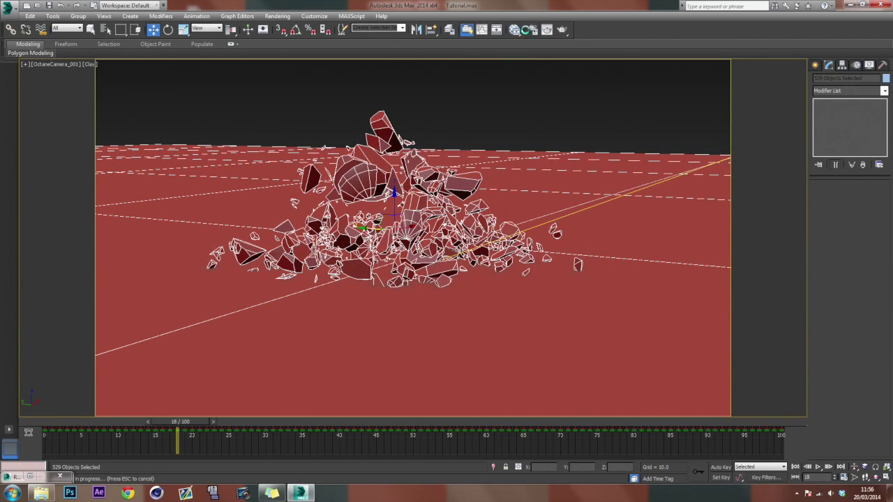
Open Render Setup and start the OctaneRender viewport to render frame 18.
{"action": "left_click", "coordinate": [531, 29]}
{"action": "left_click", "coordinate": [627, 148]}
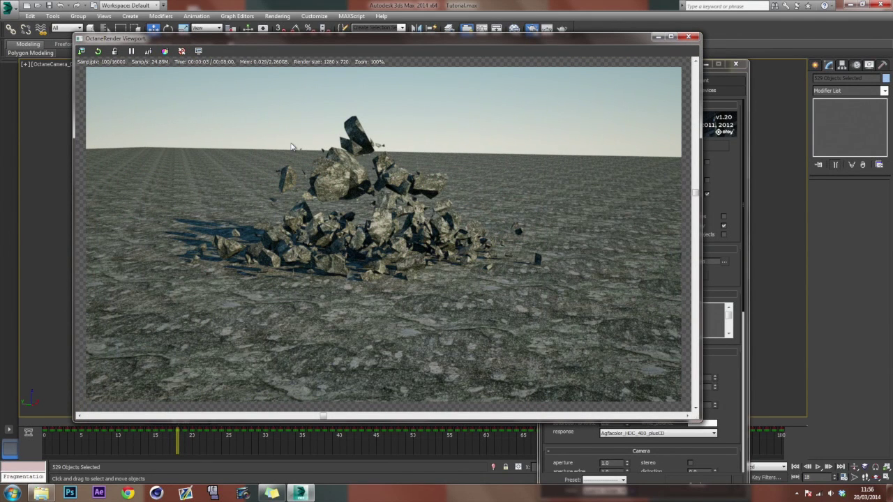
Examine the rock render and review the parameters of the Rock grey blue material in the Slate Material Editor.
{"action": "left_click_drag", "start_coordinate": [343, 39], "coordinate": [410, 23]}
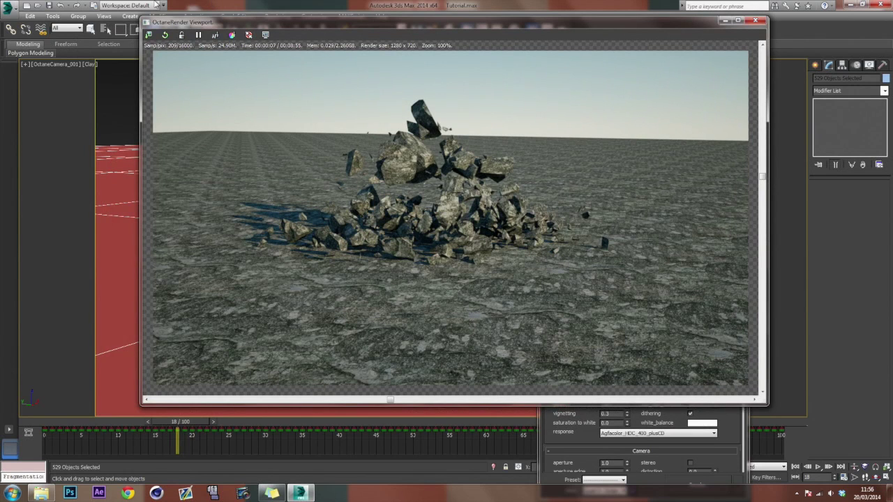
{"action": "left_click_drag", "start_coordinate": [214, 29], "coordinate": [277, 342]}
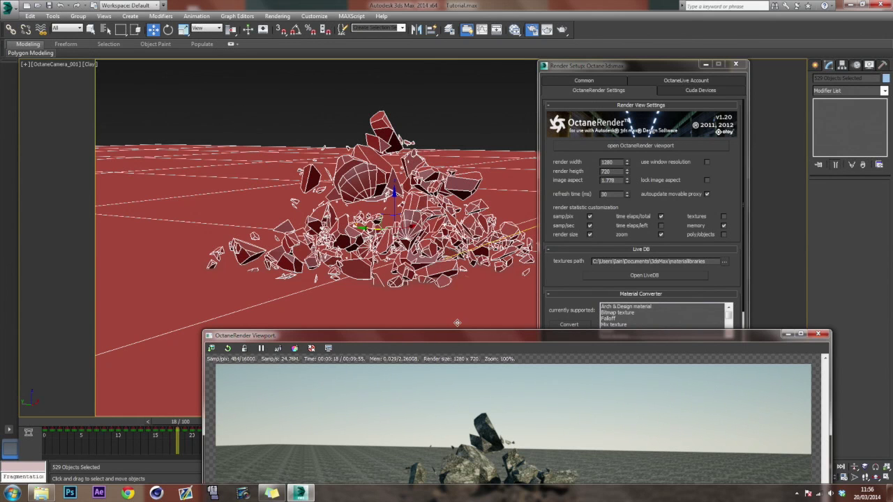
{"action": "left_click_drag", "start_coordinate": [438, 335], "coordinate": [333, 102]}
{"action": "key", "text": "m"}
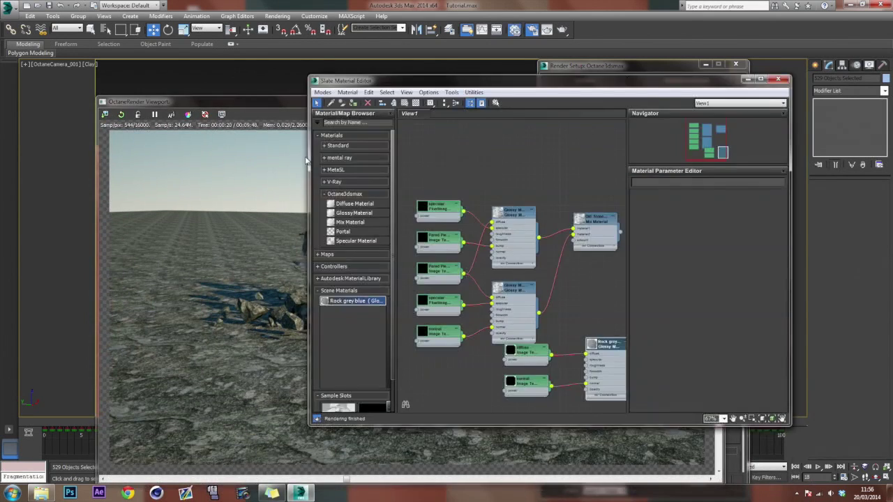
{"action": "double_click", "coordinate": [605, 348]}
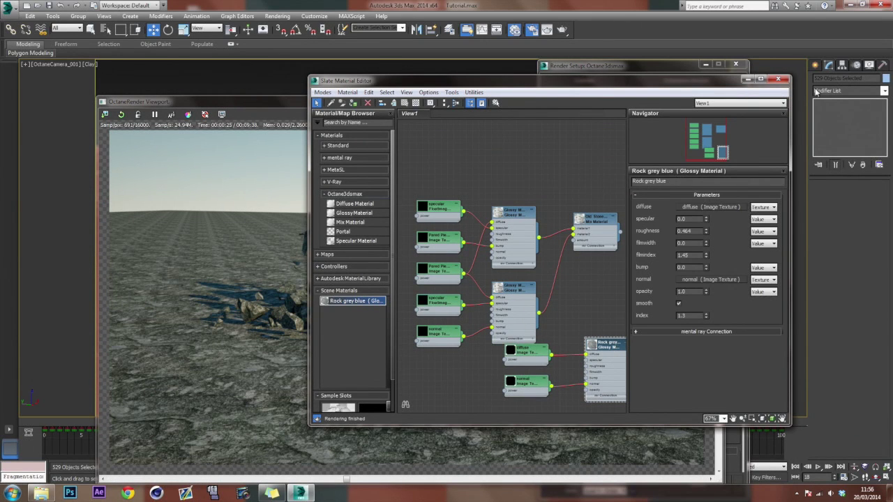
{"action": "left_click", "coordinate": [778, 79]}
Close the OctaneRender viewport, go to frame 8 and minimise the Render Setup window to free the scene view.
{"action": "left_click_drag", "start_coordinate": [386, 96], "coordinate": [350, 61]}
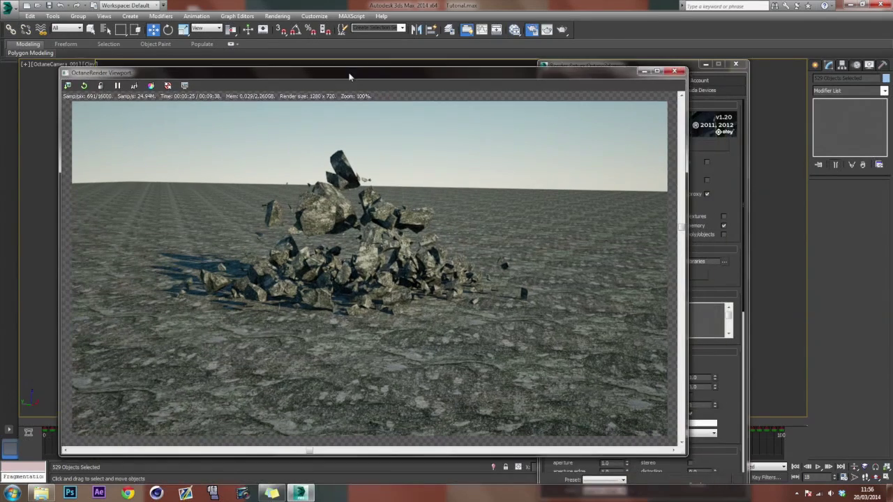
{"action": "left_click", "coordinate": [675, 65]}
{"action": "left_click_drag", "start_coordinate": [640, 67], "coordinate": [763, 61]}
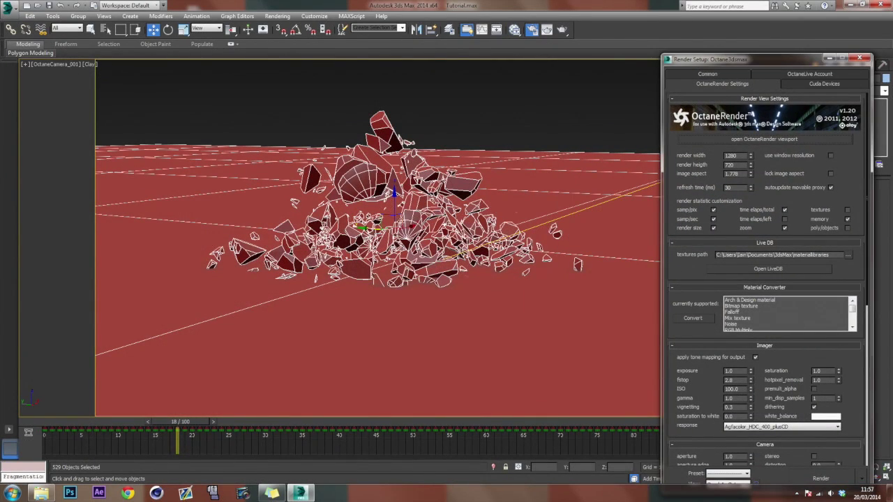
{"action": "left_click_drag", "start_coordinate": [183, 429], "coordinate": [104, 447]}
{"action": "key", "text": "w"}
{"action": "left_click", "coordinate": [860, 57]}
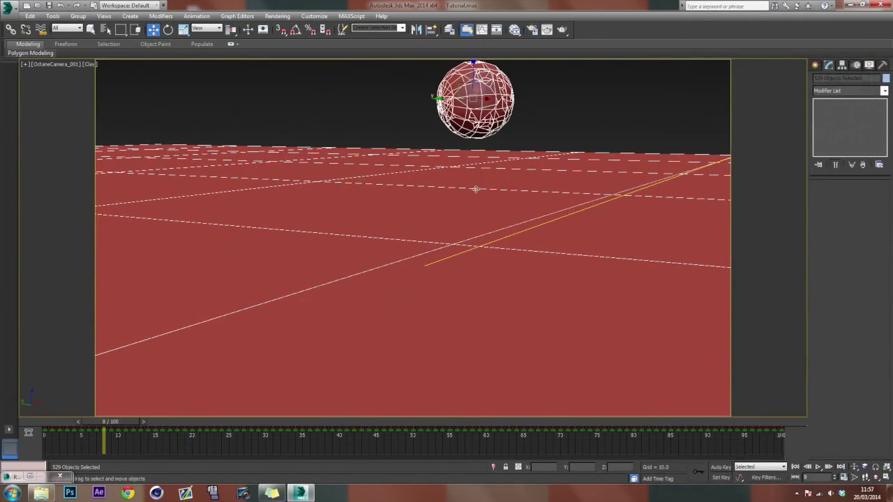
Review the list of cameras in the scene without switching to another one.
{"action": "left_click", "coordinate": [311, 238]}
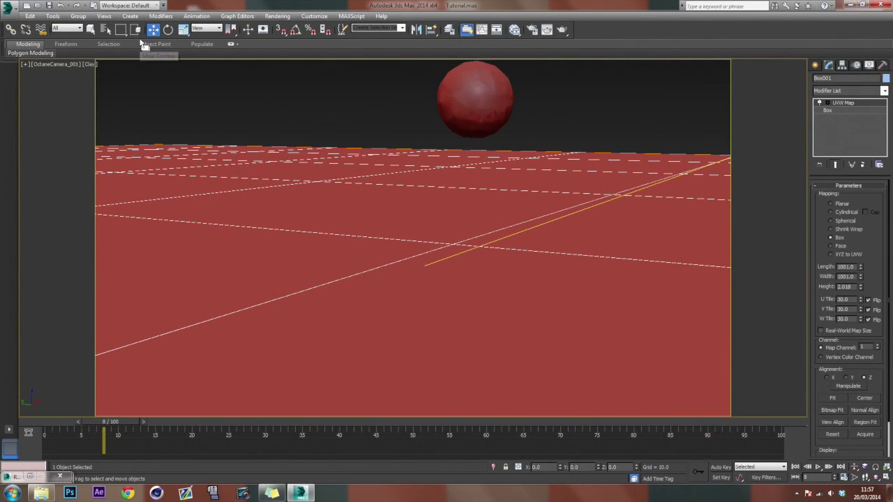
{"action": "key", "text": "c"}
{"action": "left_click", "coordinate": [413, 185]}
{"action": "left_click", "coordinate": [415, 179]}
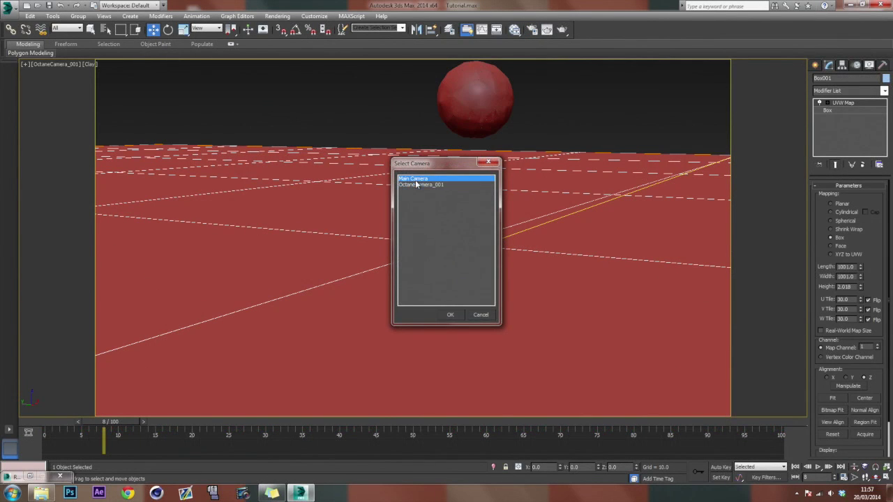
{"action": "left_click", "coordinate": [477, 316]}
In a perspective view at frame 6, delete the extra OctaneDayLight_001 on the same side as the second sphere.
{"action": "key", "text": "p"}
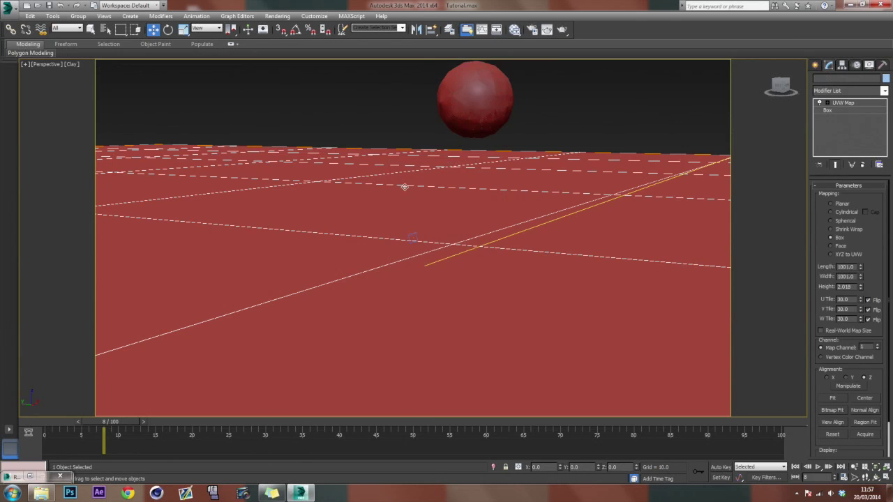
{"action": "scroll", "coordinate": [404, 190], "scroll_direction": "down", "scroll_amount": 6}
{"action": "scroll", "coordinate": [404, 189], "scroll_direction": "up", "scroll_amount": 3}
{"action": "middle_click_drag", "start_coordinate": [406, 198], "coordinate": [406, 211], "text": "alt"}
{"action": "scroll", "coordinate": [406, 210], "scroll_direction": "down", "scroll_amount": 8}
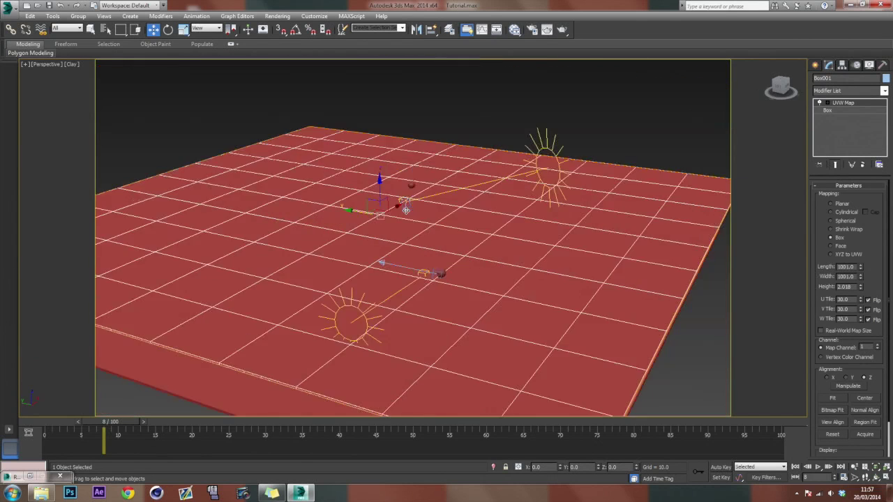
{"action": "scroll", "coordinate": [406, 210], "scroll_direction": "up", "scroll_amount": 4}
{"action": "mouse_move", "coordinate": [106, 421]}
{"action": "left_mouse_down"}
{"action": "mouse_move", "coordinate": [70, 422]}
{"action": "mouse_move", "coordinate": [401, 417]}
{"action": "mouse_move", "coordinate": [96, 420]}
{"action": "left_mouse_up"}
{"action": "key", "text": "w"}
{"action": "middle_click_drag", "start_coordinate": [419, 305], "coordinate": [425, 277], "text": "alt"}
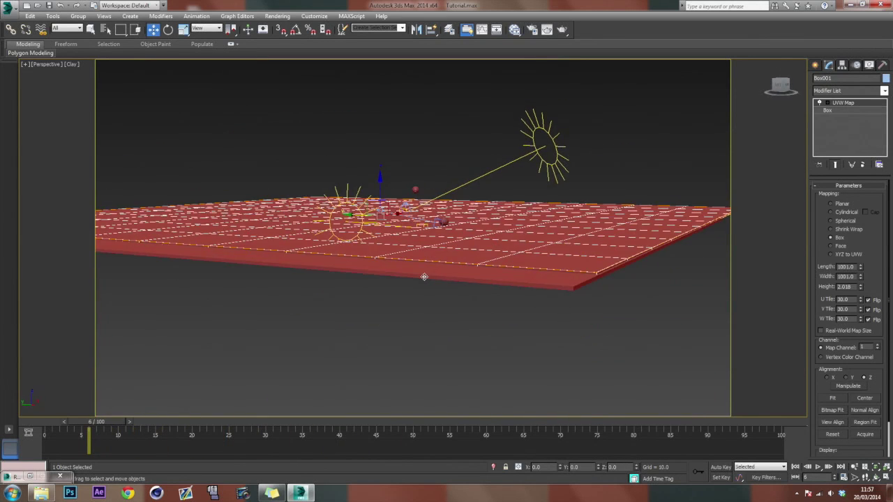
{"action": "left_click", "coordinate": [359, 203]}
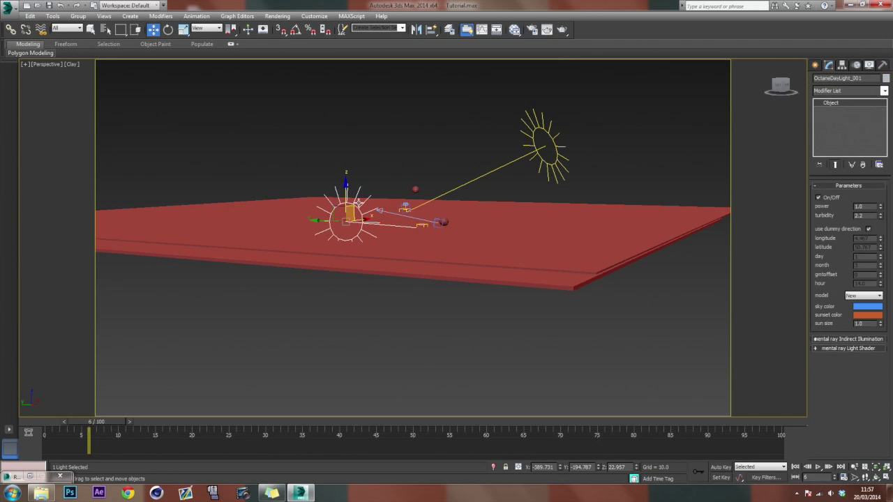
{"action": "key", "text": "Delete"}
Delete the duplicate camera that is aimed at the second sphere.
{"action": "scroll", "coordinate": [391, 196], "scroll_direction": "up", "scroll_amount": 3}
{"action": "left_click", "coordinate": [362, 268]}
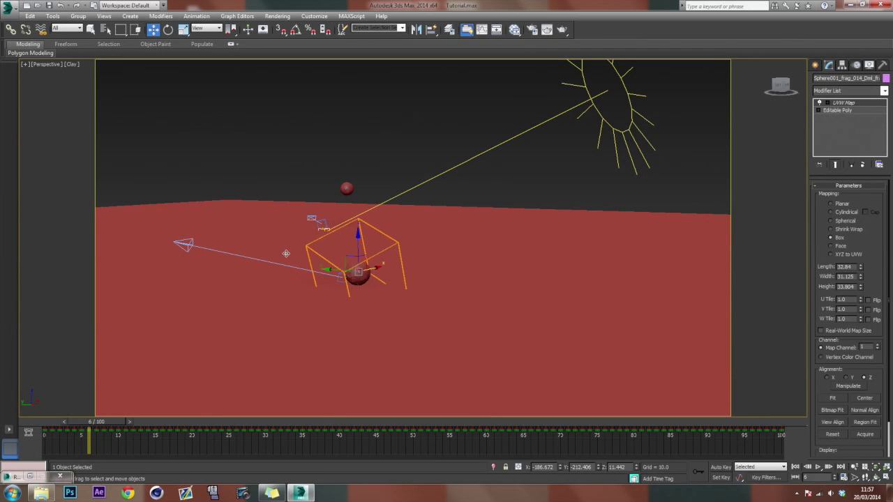
{"action": "key", "text": "ctrl+d"}
{"action": "left_click", "coordinate": [184, 243]}
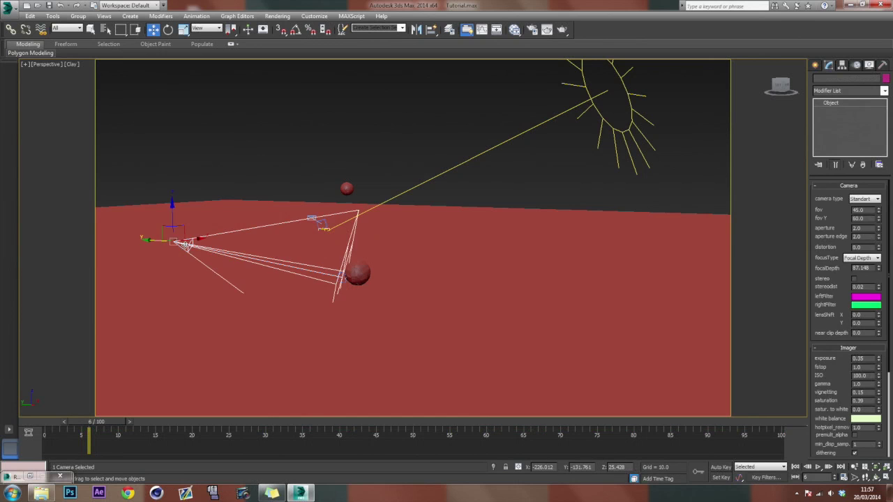
{"action": "key", "text": "Delete"}
Select and delete the upper fragments of the duplicate sphere, leaving the ground in place.
{"action": "scroll", "coordinate": [360, 272], "scroll_direction": "up", "scroll_amount": 4}
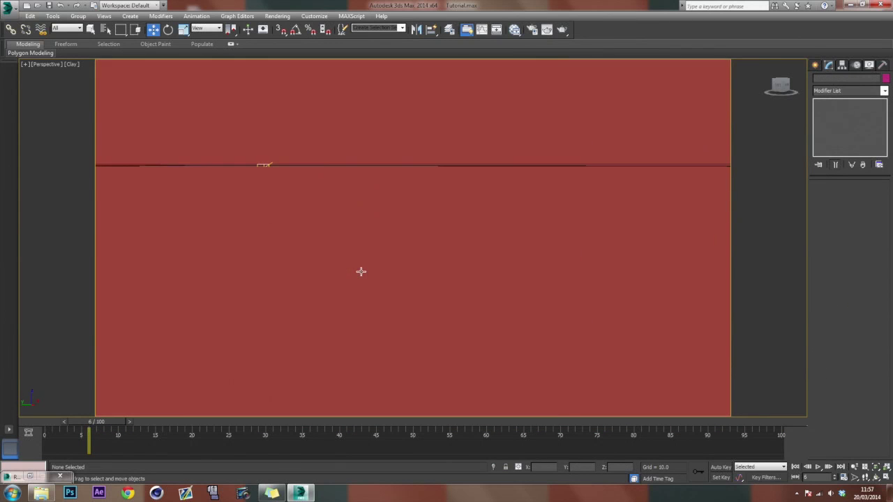
{"action": "scroll", "coordinate": [361, 272], "scroll_direction": "down", "scroll_amount": 2}
{"action": "middle_click_drag", "start_coordinate": [371, 319], "coordinate": [511, 317], "text": "alt"}
{"action": "middle_click_drag", "start_coordinate": [553, 230], "coordinate": [551, 234], "text": "alt"}
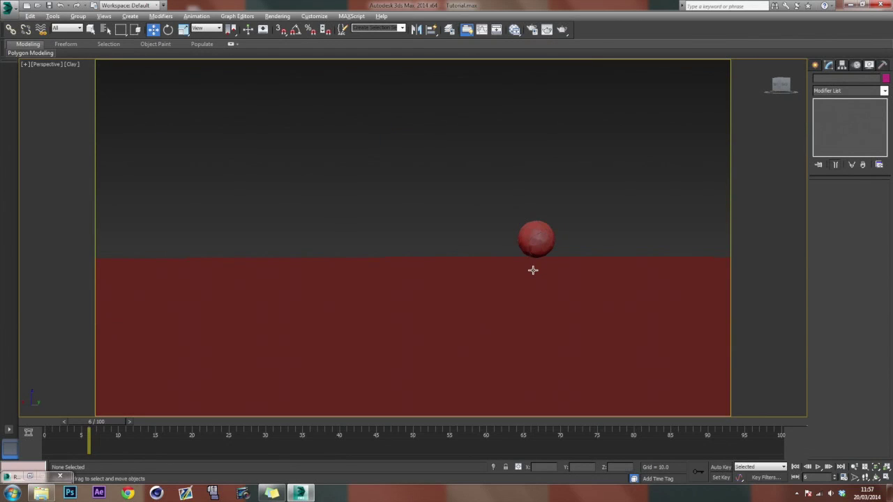
{"action": "middle_click_drag", "start_coordinate": [533, 270], "coordinate": [534, 270], "text": "alt"}
{"action": "left_click_drag", "start_coordinate": [550, 236], "coordinate": [575, 244]}
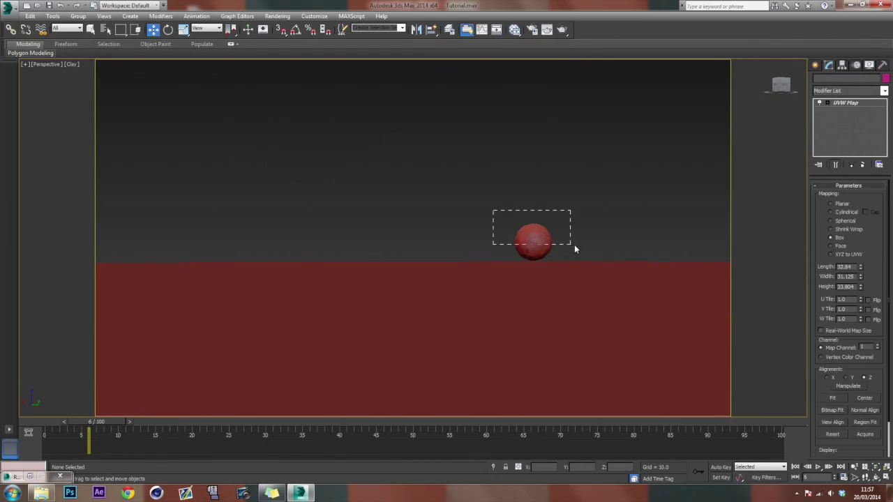
{"action": "left_click", "coordinate": [596, 240]}
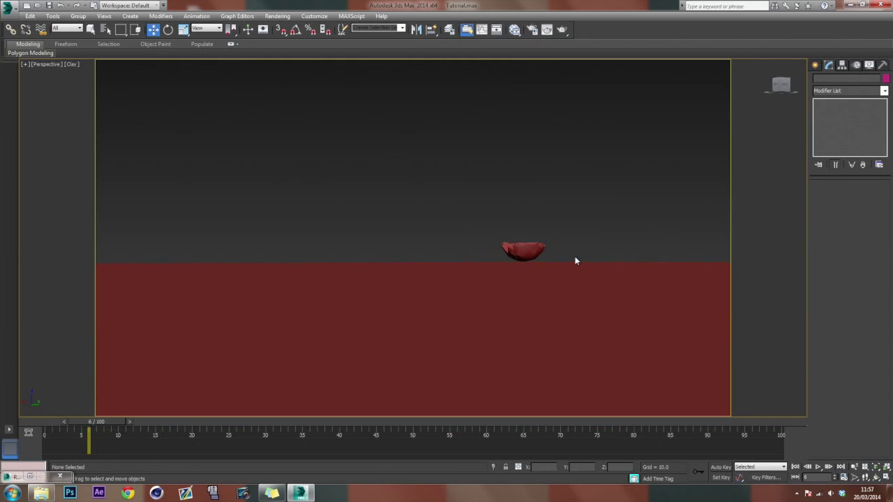
Select the remaining lower fragments of the duplicate sphere, exclude the ground plane from the selection, and delete them.
{"action": "scroll", "coordinate": [506, 258], "scroll_direction": "up", "scroll_amount": 3}
{"action": "scroll", "coordinate": [507, 265], "scroll_direction": "up", "scroll_amount": 1}
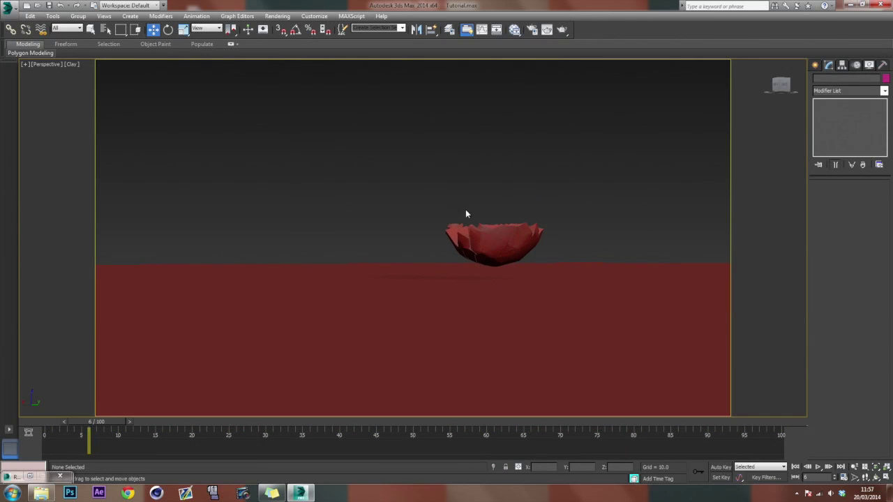
{"action": "middle_click_drag", "start_coordinate": [512, 261], "coordinate": [510, 258], "text": "alt"}
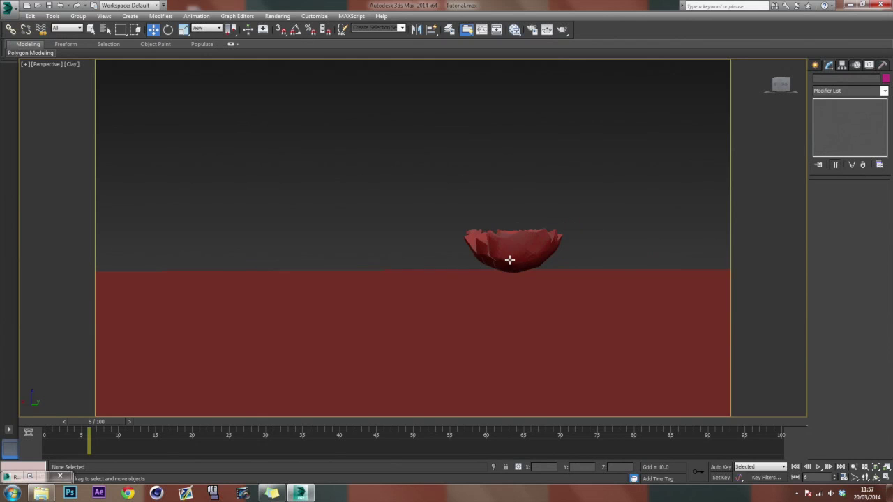
{"action": "left_click", "coordinate": [518, 254]}
{"action": "scroll", "coordinate": [518, 250], "scroll_direction": "up", "scroll_amount": 3}
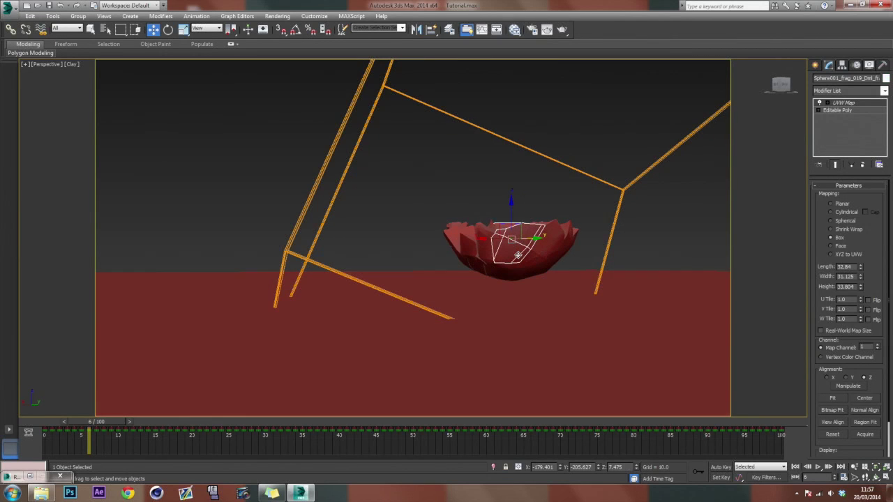
{"action": "middle_click_drag", "start_coordinate": [517, 255], "coordinate": [517, 253], "text": "alt"}
{"action": "left_click_drag", "start_coordinate": [617, 259], "coordinate": [645, 295]}
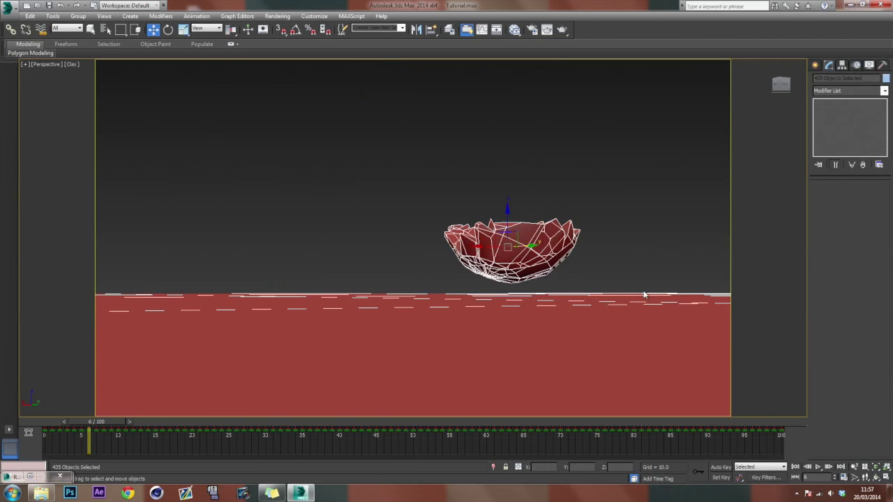
{"action": "left_click", "coordinate": [436, 369], "text": "alt"}
{"action": "key", "text": "Delete"}
Return to the OctaneCamera_001 view and go to frame 0 to check the opening shot.
{"action": "key", "text": "c"}
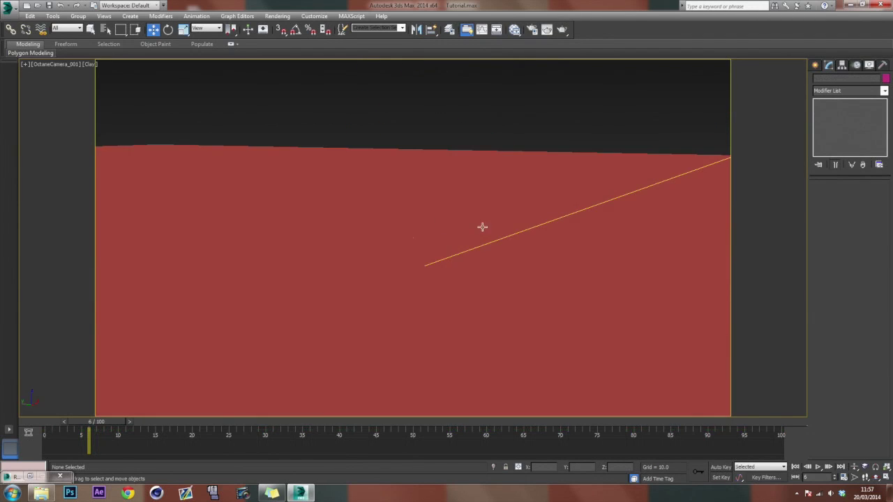
{"action": "left_click_drag", "start_coordinate": [105, 422], "coordinate": [49, 448]}
{"action": "key", "text": "w"}
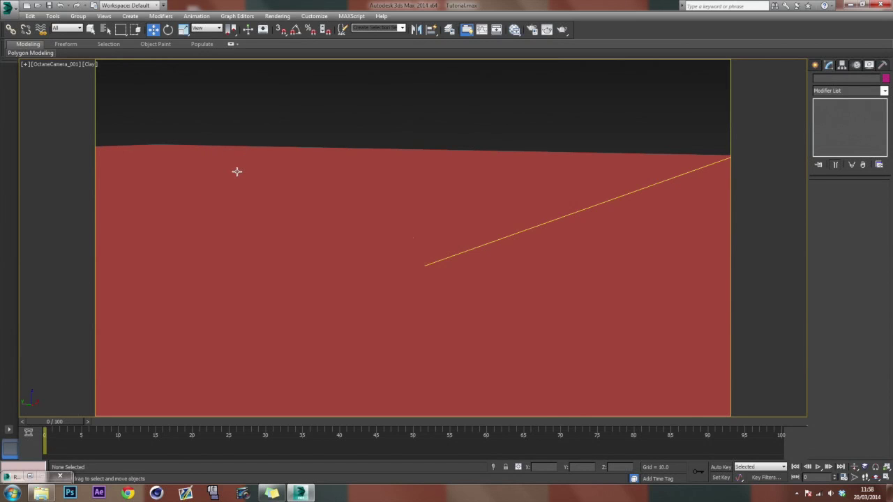
Select the target of OctaneCamera_001 in a perspective view, and return to the camera view at frame 10.
{"action": "key", "text": "p"}
{"action": "scroll", "coordinate": [417, 206], "scroll_direction": "down", "scroll_amount": 2}
{"action": "middle_click_drag", "start_coordinate": [388, 213], "coordinate": [423, 221], "text": "alt"}
{"action": "left_click", "coordinate": [412, 221]}
{"action": "scroll", "coordinate": [452, 239], "scroll_direction": "down", "scroll_amount": 4}
{"action": "scroll", "coordinate": [452, 238], "scroll_direction": "up", "scroll_amount": 3}
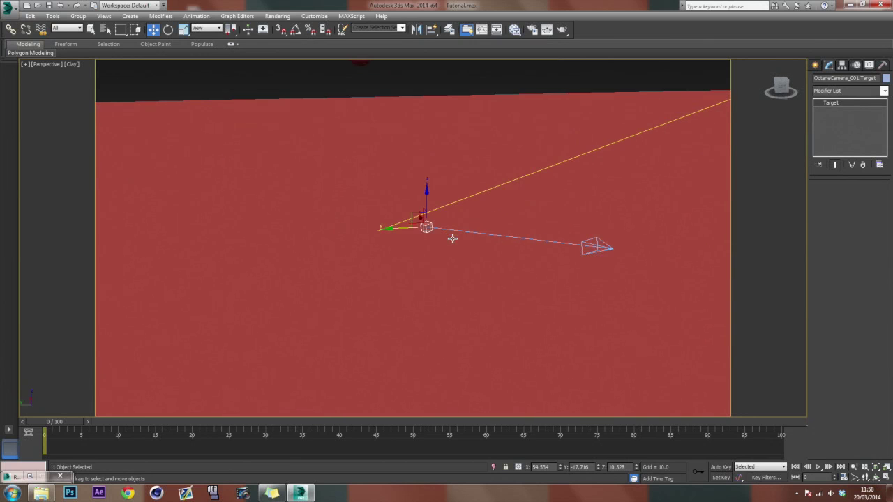
{"action": "scroll", "coordinate": [476, 232], "scroll_direction": "down", "scroll_amount": 1}
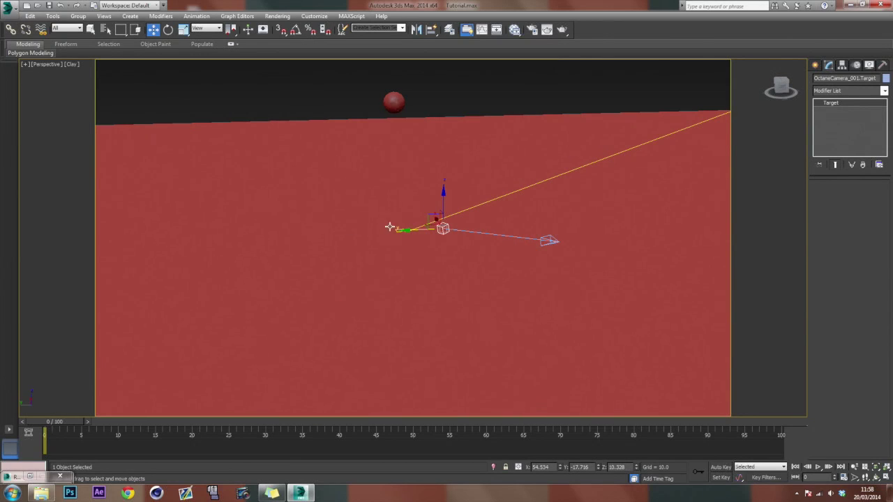
{"action": "middle_click_drag", "start_coordinate": [389, 228], "coordinate": [368, 235], "text": "alt"}
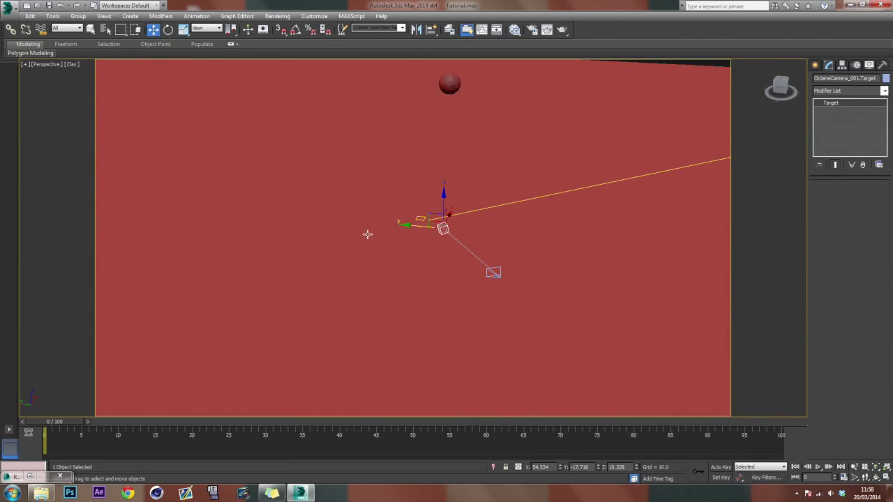
{"action": "left_click_drag", "start_coordinate": [75, 427], "coordinate": [145, 427]}
{"action": "key", "text": "c"}
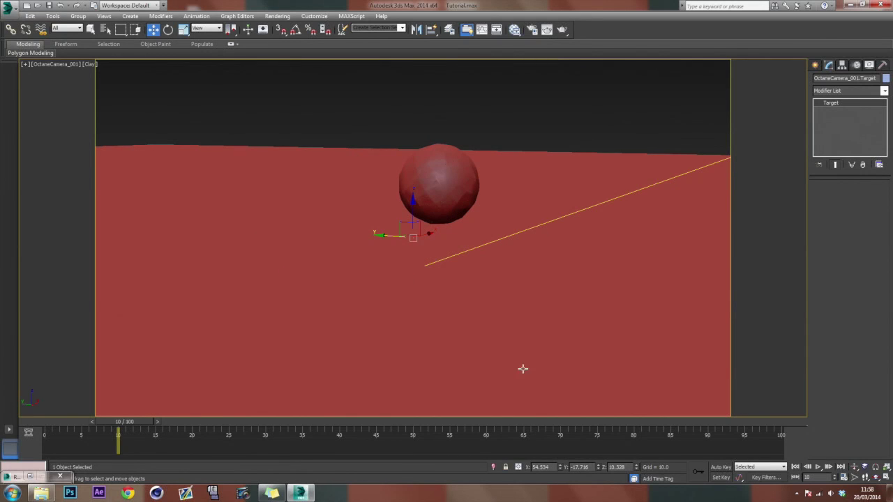
Enable Auto Key and, at frame 0, raise the camera target to a Z position of about 27.4.
{"action": "left_click", "coordinate": [721, 467]}
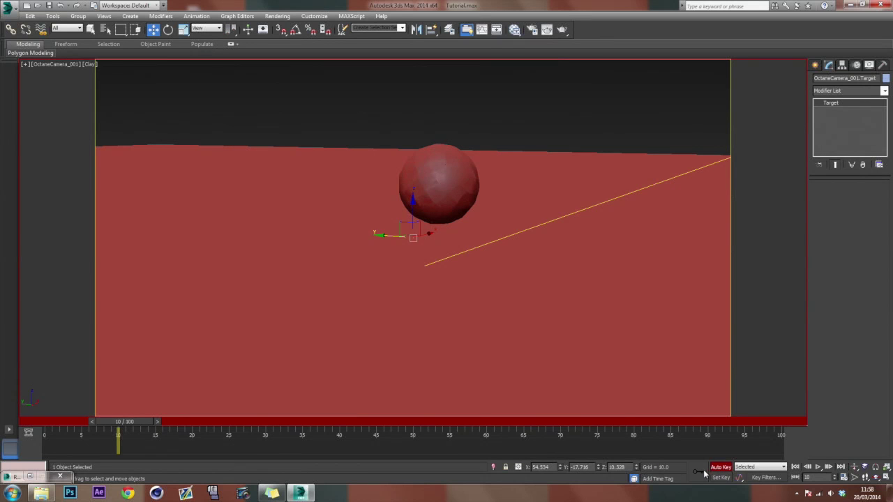
{"action": "left_click_drag", "start_coordinate": [133, 423], "coordinate": [59, 423]}
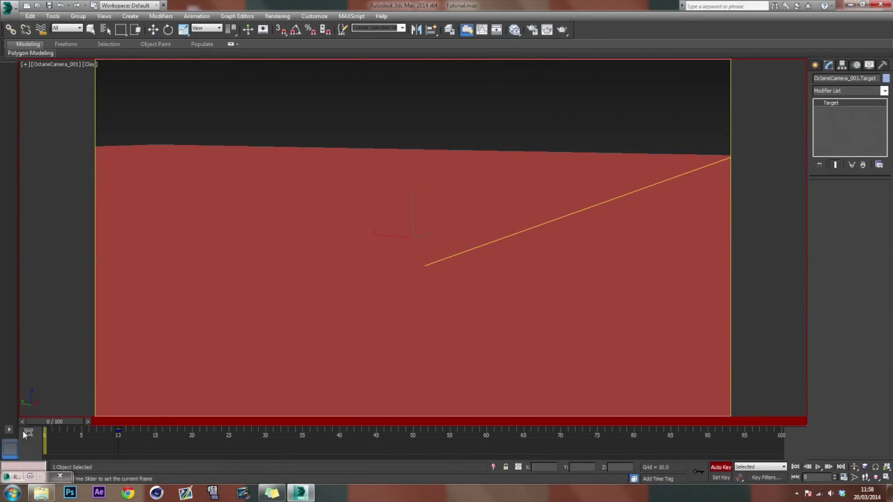
{"action": "left_click_drag", "start_coordinate": [413, 199], "coordinate": [390, 28]}
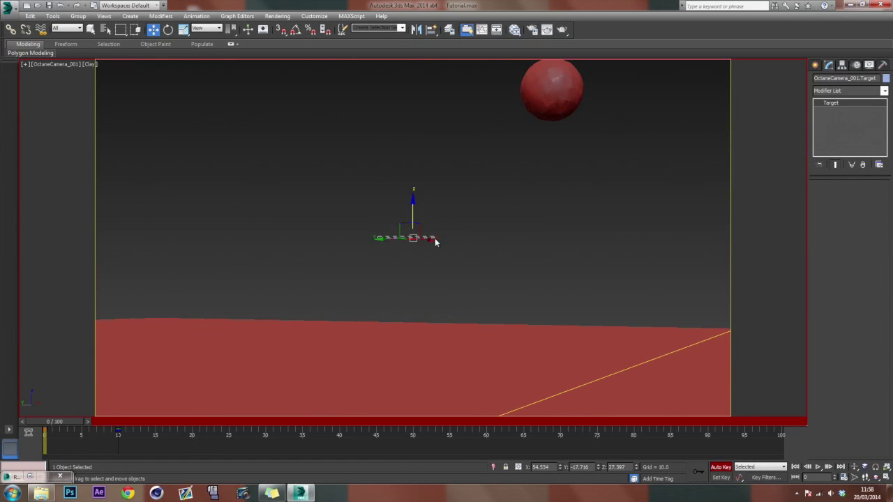
Reselect OctaneCamera_001.Target from the scene's camera list and, at frame 0, raise it to a Z position of about 34.7.
{"action": "left_click", "coordinate": [411, 256]}
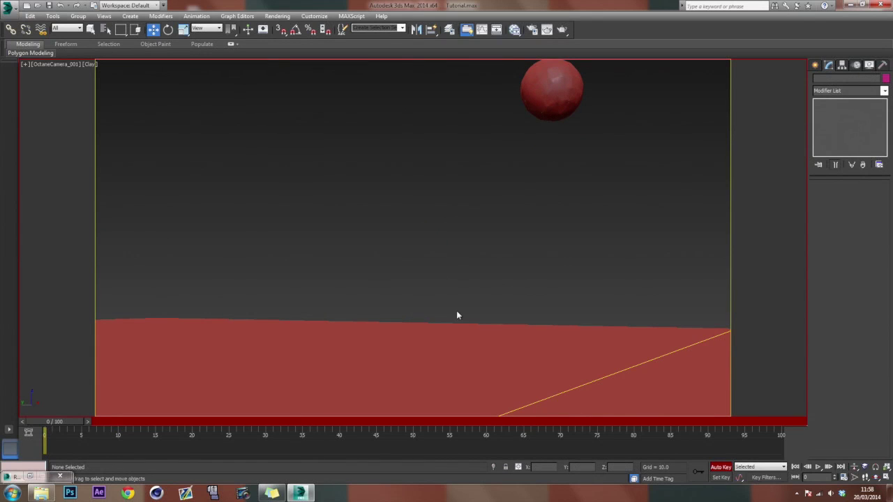
{"action": "left_click", "coordinate": [106, 30]}
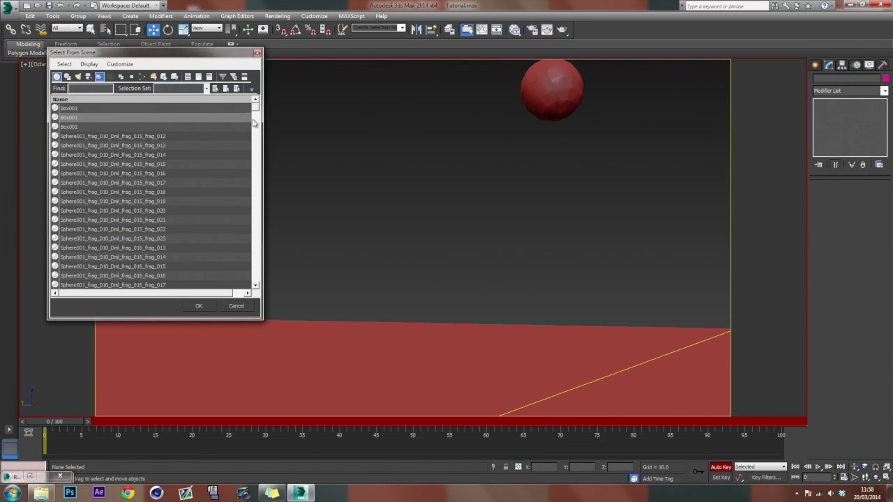
{"action": "left_click_drag", "start_coordinate": [255, 107], "coordinate": [266, 75]}
{"action": "left_click", "coordinate": [67, 78]}
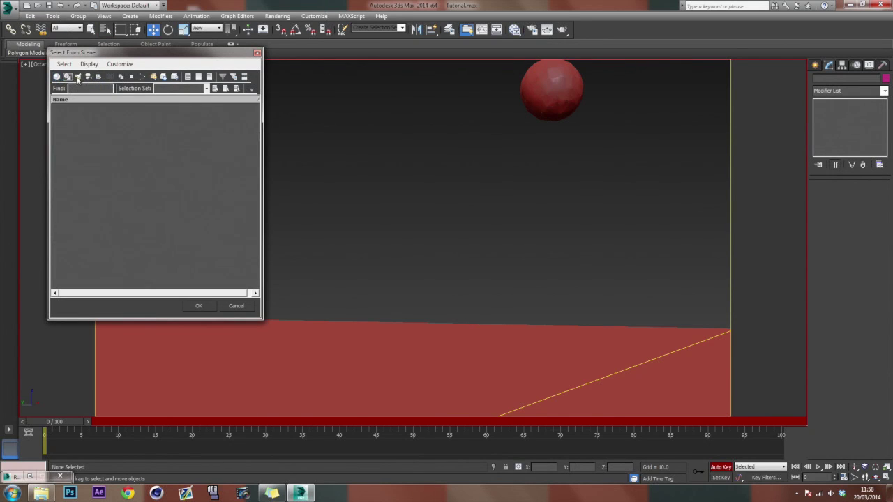
{"action": "left_click", "coordinate": [88, 77]}
{"action": "double_click", "coordinate": [81, 118]}
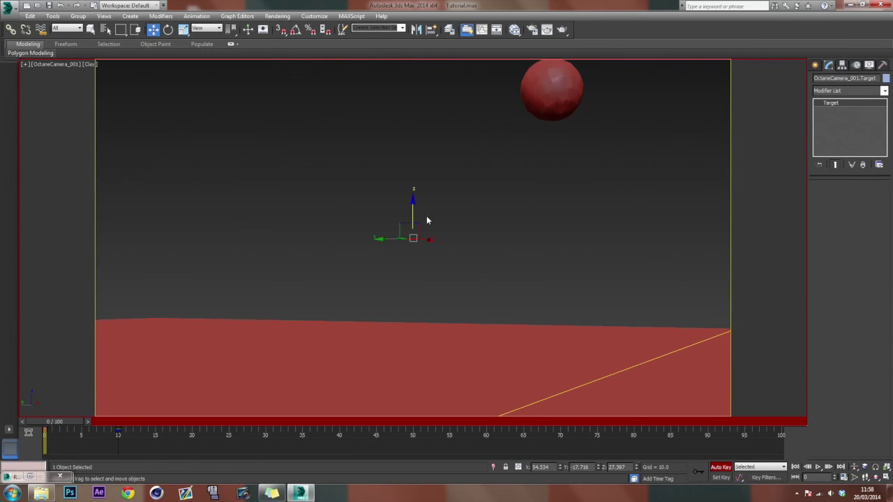
{"action": "left_click_drag", "start_coordinate": [413, 201], "coordinate": [416, 126]}
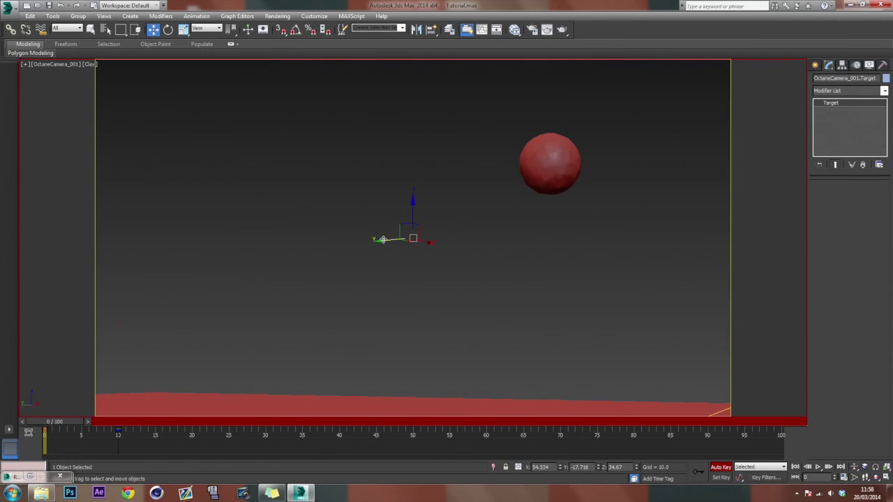
{"action": "left_click_drag", "start_coordinate": [383, 239], "coordinate": [523, 241]}
At frame 26, move the camera target over the scattered fragments, to about X 27.2 and Y -24.2.
{"action": "left_click_drag", "start_coordinate": [72, 423], "coordinate": [267, 404]}
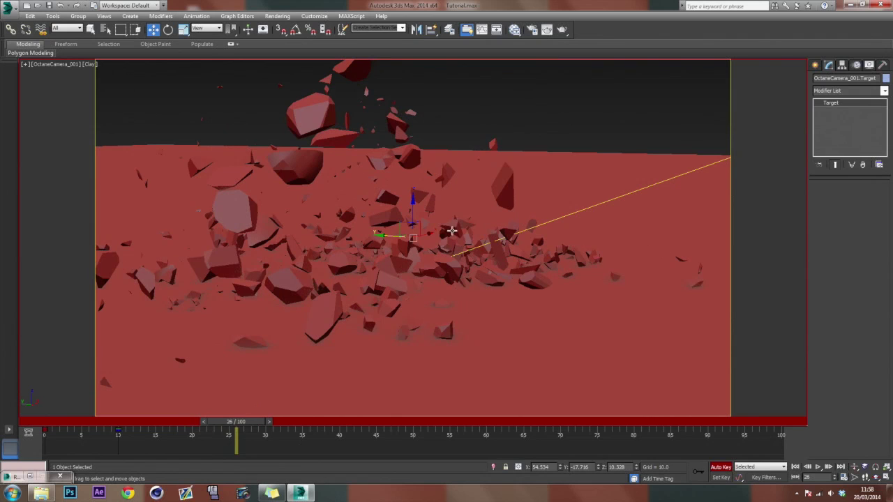
{"action": "left_click_drag", "start_coordinate": [431, 232], "coordinate": [409, 186]}
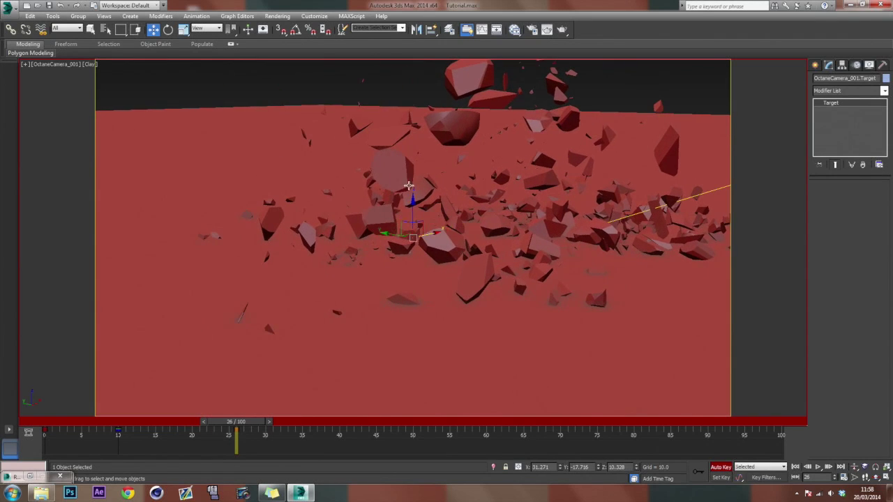
{"action": "left_click", "coordinate": [385, 232]}
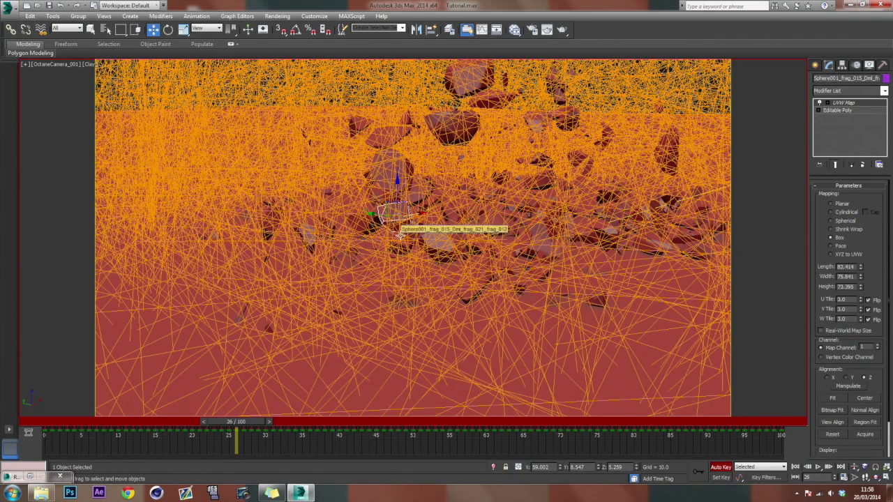
{"action": "left_click", "coordinate": [384, 233]}
{"action": "left_click_drag", "start_coordinate": [389, 234], "coordinate": [413, 241]}
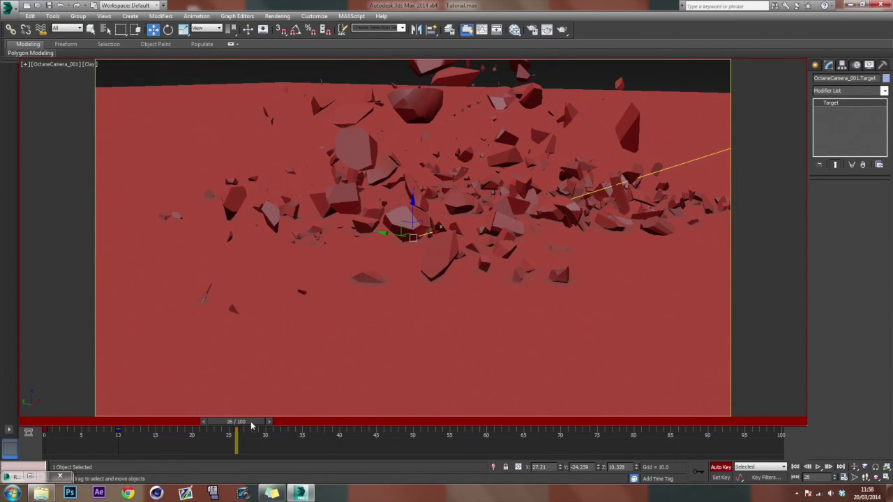
At frame 93, move the camera target along X to about 9.4, and scrub back to frame 27.
{"action": "left_click_drag", "start_coordinate": [252, 426], "coordinate": [750, 426]}
{"action": "key", "text": "w"}
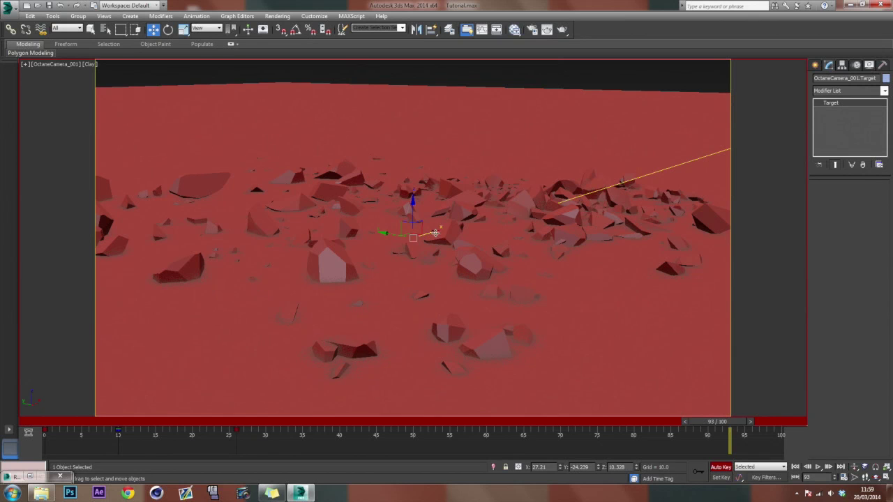
{"action": "left_click_drag", "start_coordinate": [435, 233], "coordinate": [200, 296]}
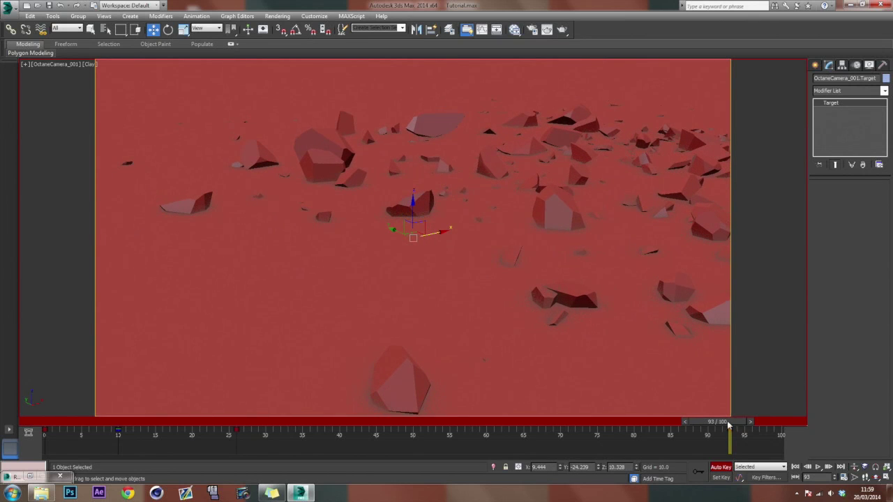
{"action": "left_click_drag", "start_coordinate": [739, 423], "coordinate": [262, 446]}
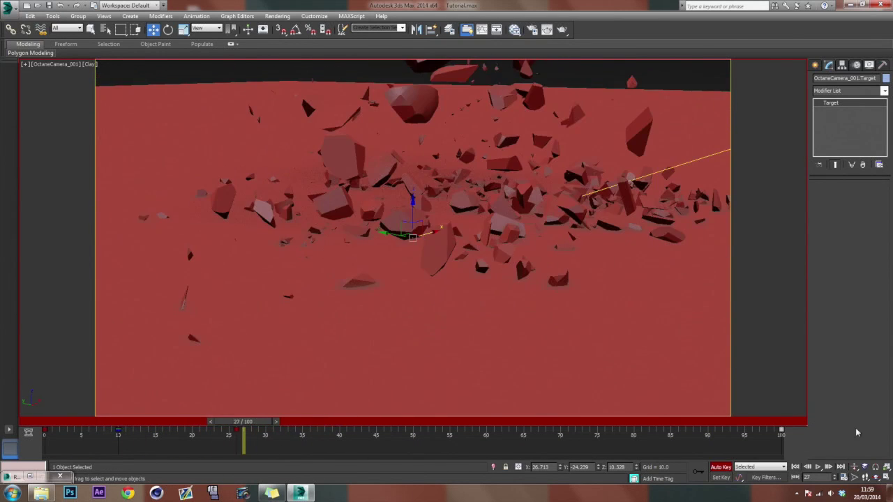
Try rolling the camera steeply at frame 27 with Auto Key on, scrub to frame 24, and undo the roll.
{"action": "left_click", "coordinate": [875, 466]}
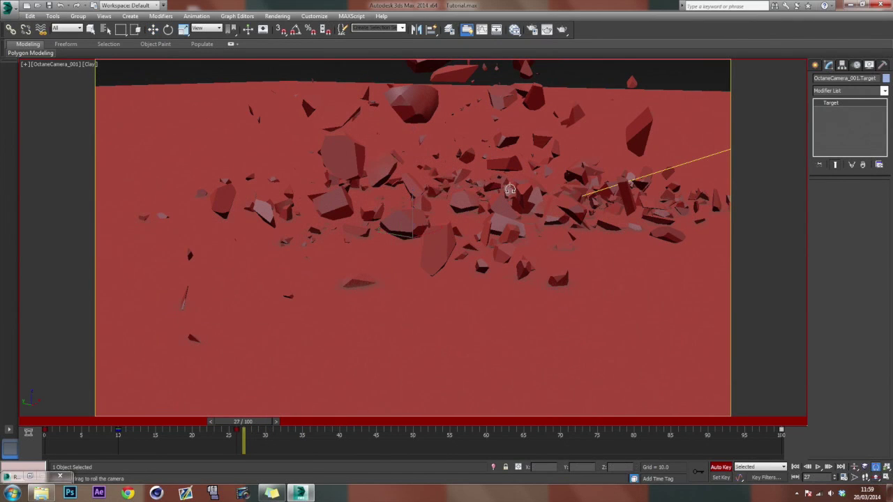
{"action": "left_click_drag", "start_coordinate": [433, 175], "coordinate": [469, 190]}
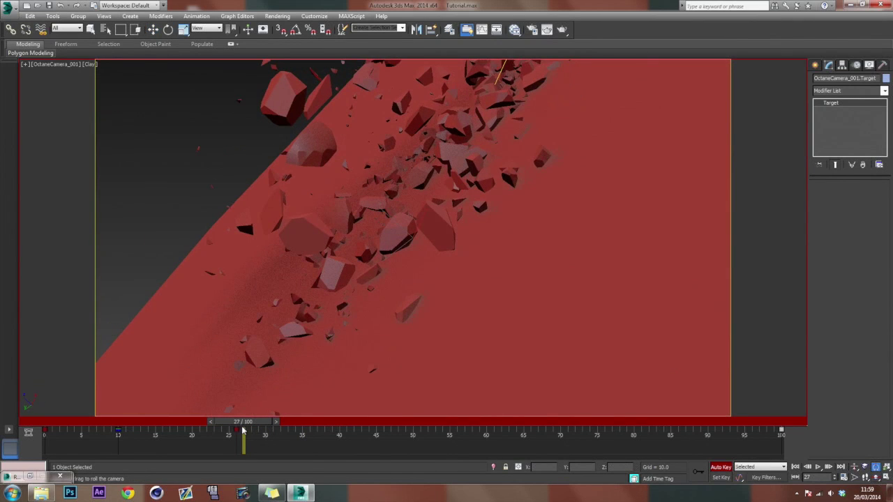
{"action": "left_click_drag", "start_coordinate": [243, 430], "coordinate": [219, 423]}
{"action": "key", "text": "ctrl+z"}
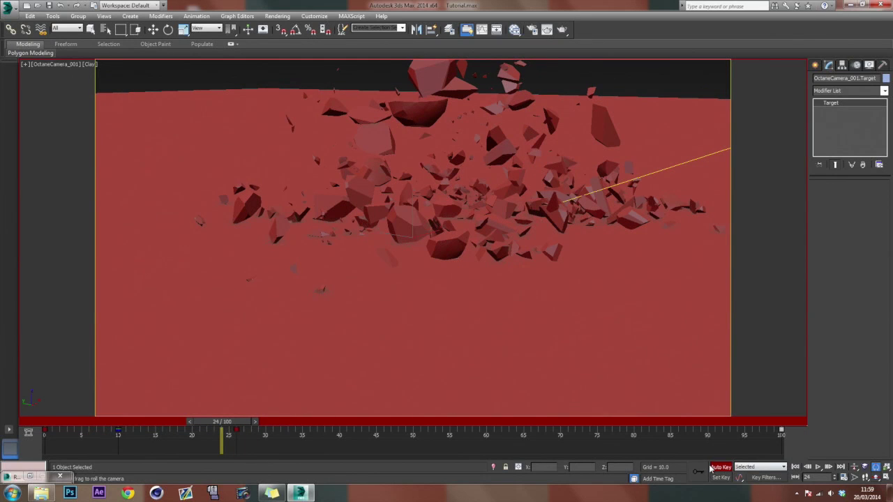
Turn off Auto Key, roll the camera to tilt the horizon, and scrub to frame 22.
{"action": "left_click", "coordinate": [712, 467]}
{"action": "left_click_drag", "start_coordinate": [452, 165], "coordinate": [443, 167]}
{"action": "left_click_drag", "start_coordinate": [224, 432], "coordinate": [207, 419]}
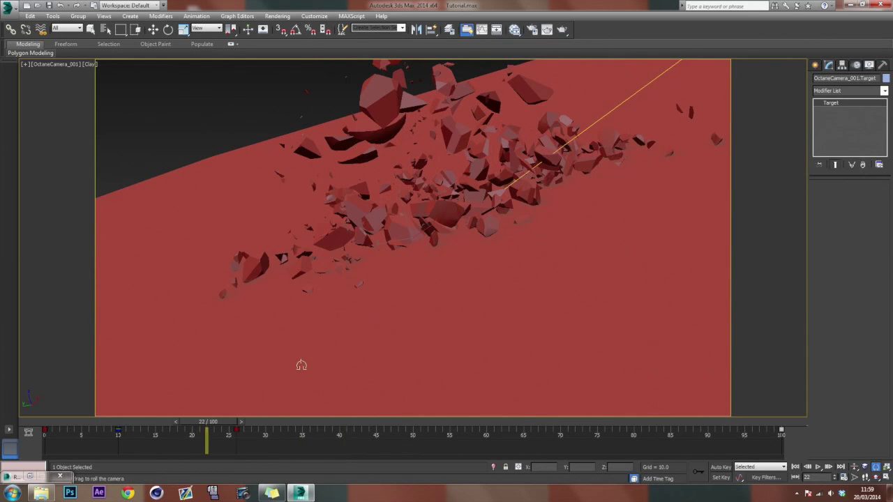
Open the OctaneRender viewport from the render setup, put the setup dialog away, and shrink the render window over the scene view.
{"action": "left_click", "coordinate": [531, 30]}
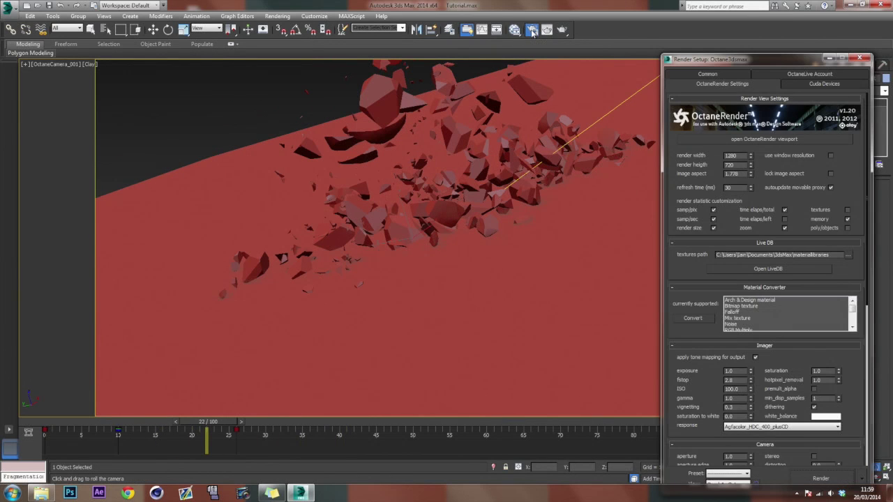
{"action": "left_click", "coordinate": [813, 139]}
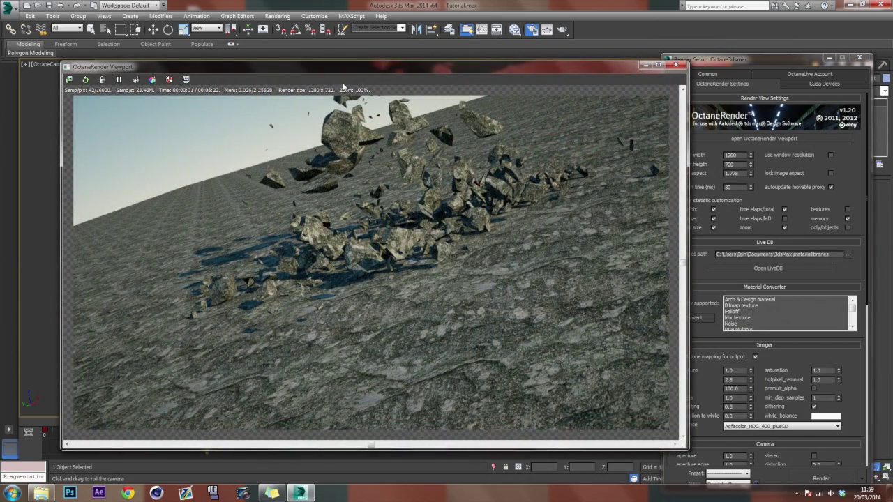
{"action": "left_click", "coordinate": [829, 57]}
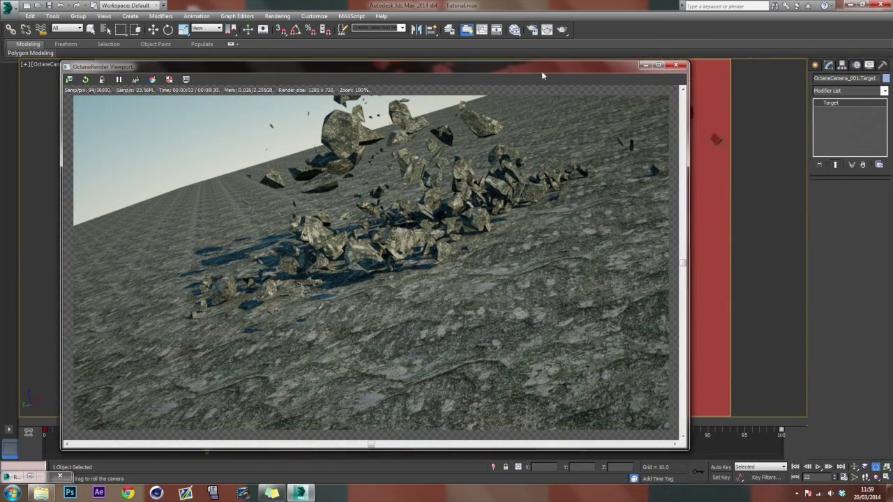
{"action": "left_click_drag", "start_coordinate": [492, 69], "coordinate": [471, 42]}
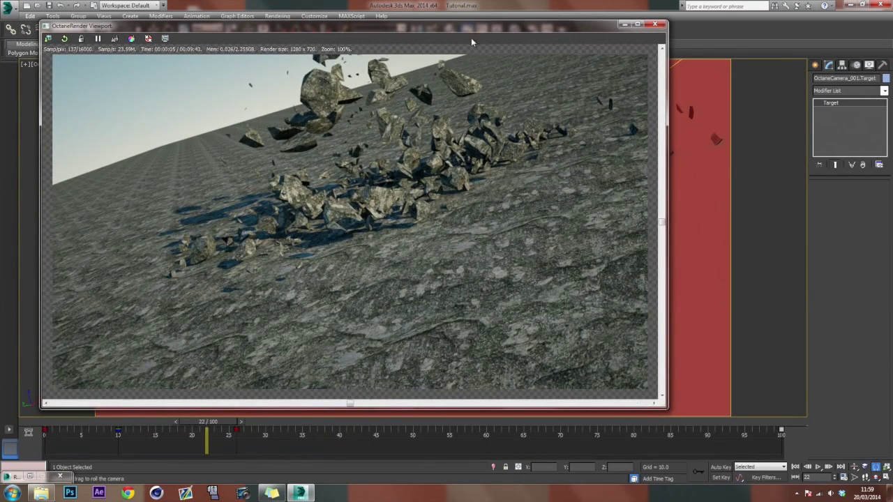
{"action": "scroll", "coordinate": [380, 241], "scroll_direction": "down", "scroll_amount": 2}
{"action": "scroll", "coordinate": [491, 268], "scroll_direction": "up", "scroll_amount": 1}
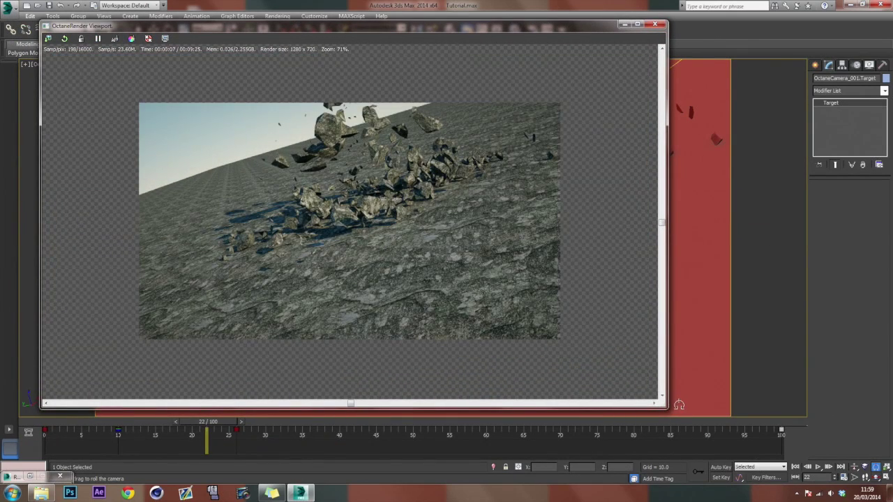
{"action": "left_click_drag", "start_coordinate": [665, 407], "coordinate": [420, 229]}
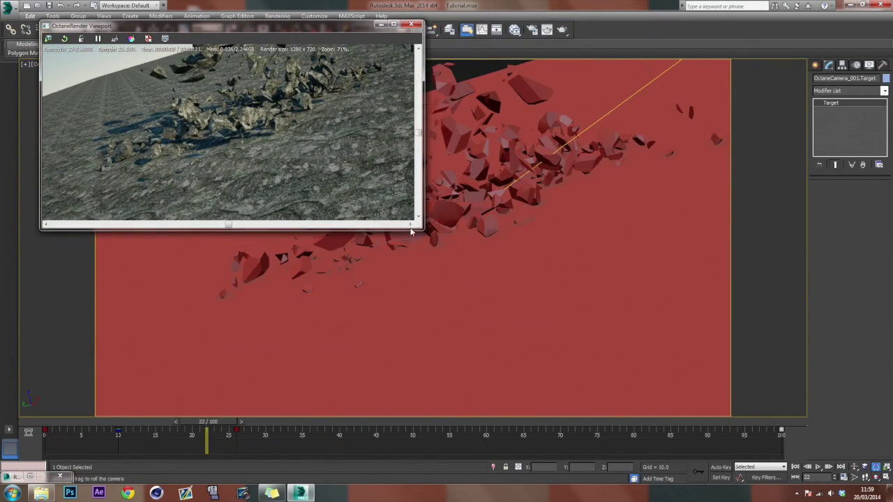
{"action": "left_click_drag", "start_coordinate": [135, 21], "coordinate": [135, 60]}
Select OctaneCamera_001 from the scene list and set its aperture to 4.
{"action": "key", "text": "h"}
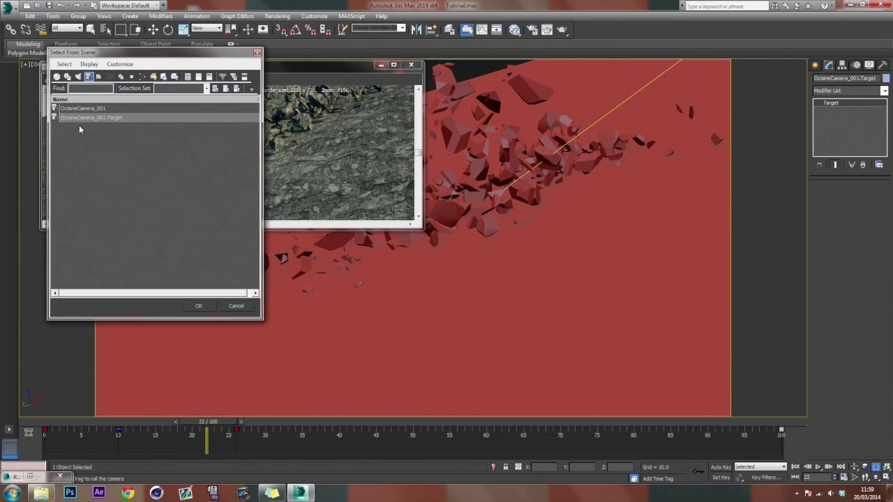
{"action": "left_click", "coordinate": [83, 108]}
{"action": "double_click", "coordinate": [83, 109]}
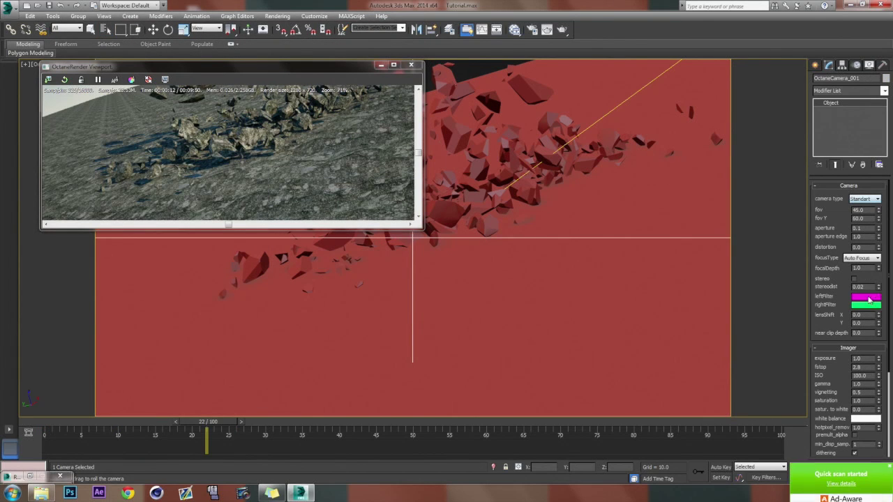
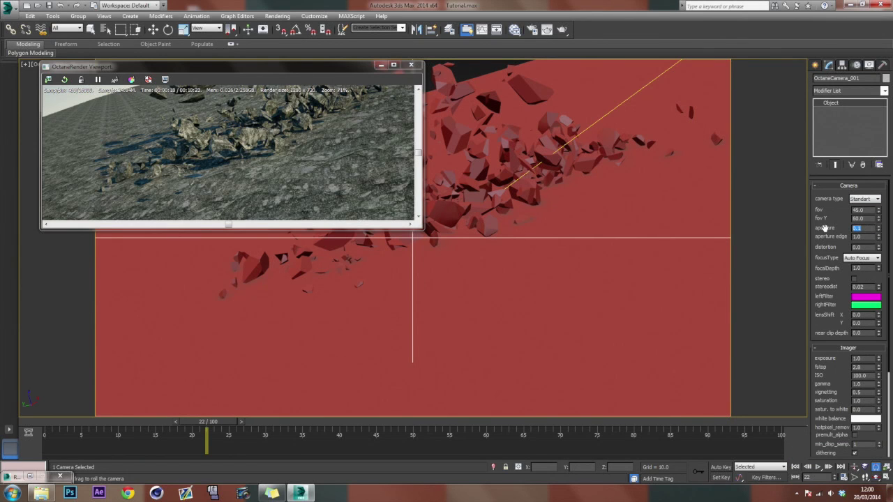
{"action": "type", "text": "4"}
{"action": "key", "text": "Return"}
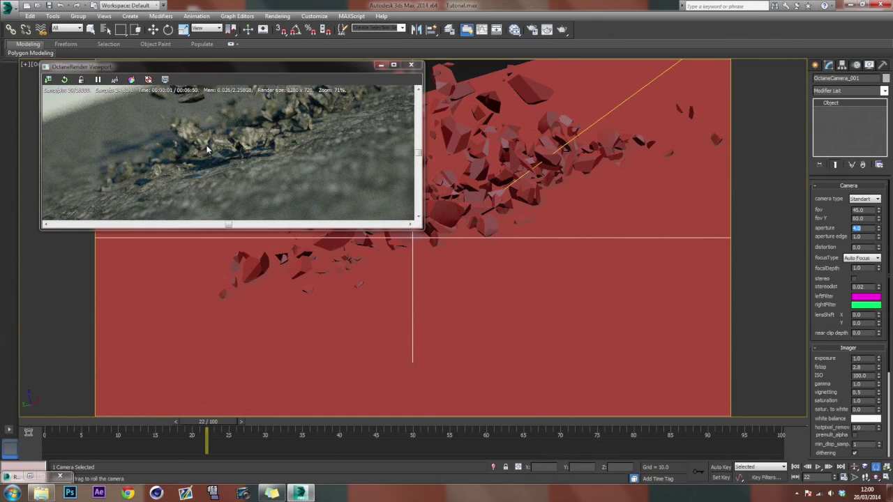
Pick a focus point on the rock pile in the render, and enlarge the OctaneRender viewport to inspect the depth of field.
{"action": "left_click", "coordinate": [247, 192]}
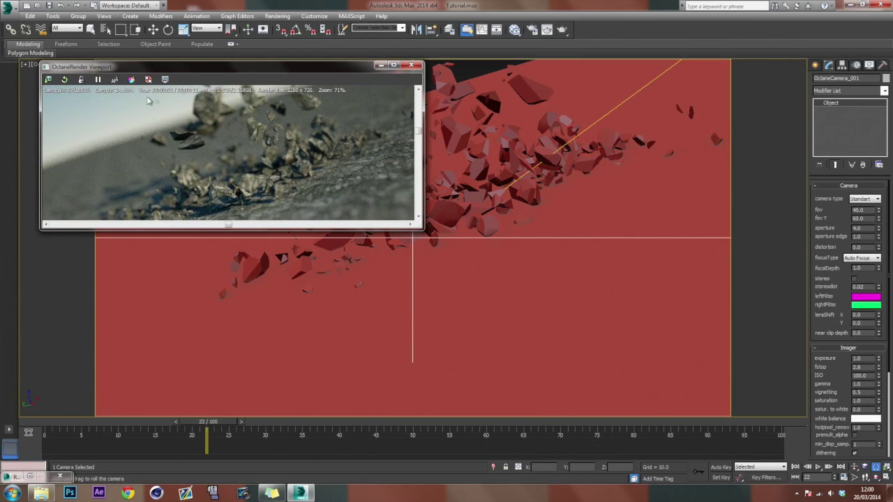
{"action": "left_click", "coordinate": [227, 194]}
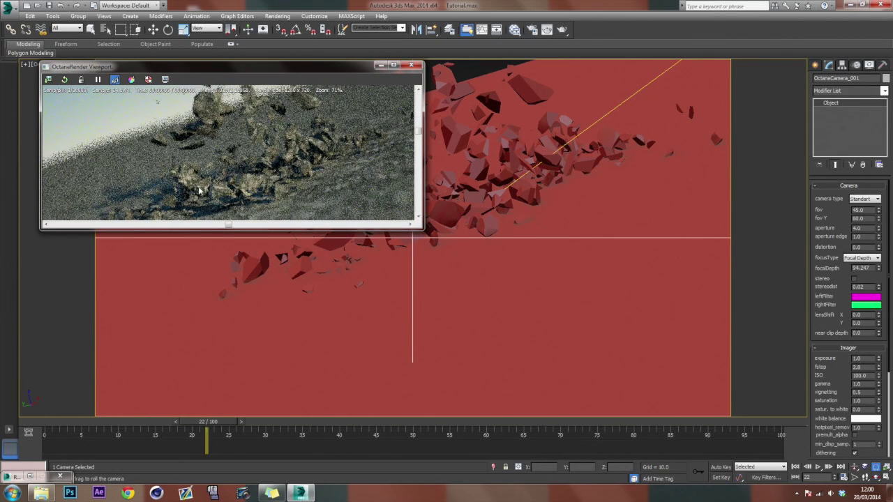
{"action": "left_click_drag", "start_coordinate": [422, 229], "coordinate": [794, 460]}
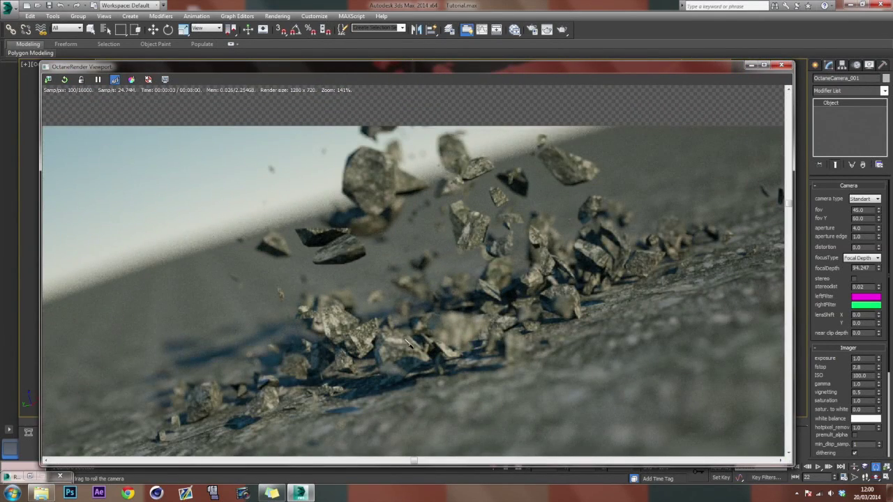
{"action": "middle_click_drag", "start_coordinate": [428, 347], "coordinate": [388, 283]}
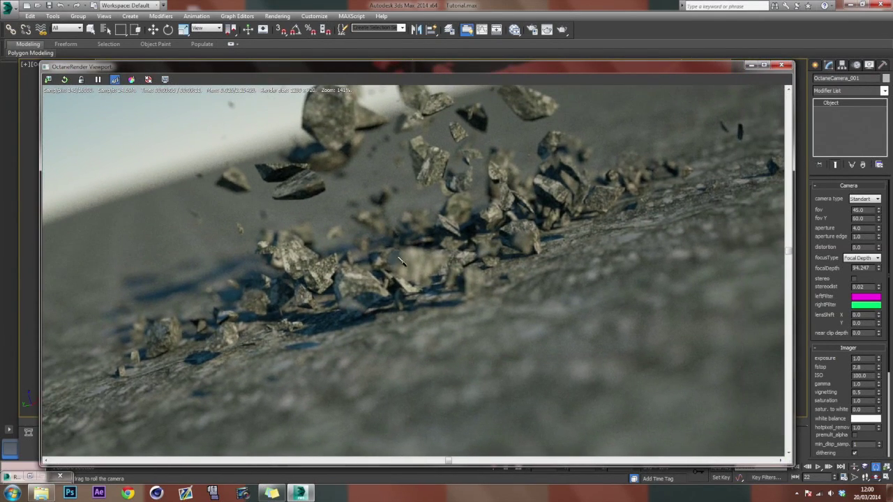
Try different focus points in the render, on the foreground ground, the background ground and the rock pile.
{"action": "left_click", "coordinate": [625, 377]}
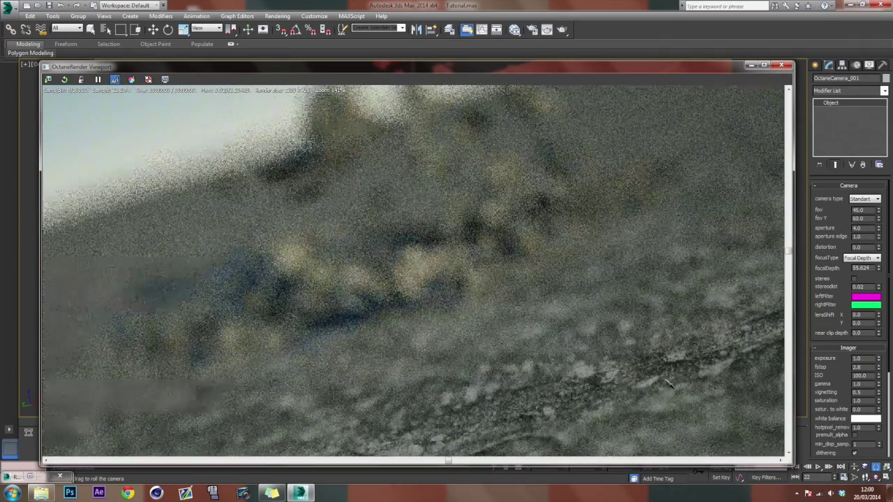
{"action": "left_click", "coordinate": [440, 276]}
{"action": "left_click", "coordinate": [266, 175]}
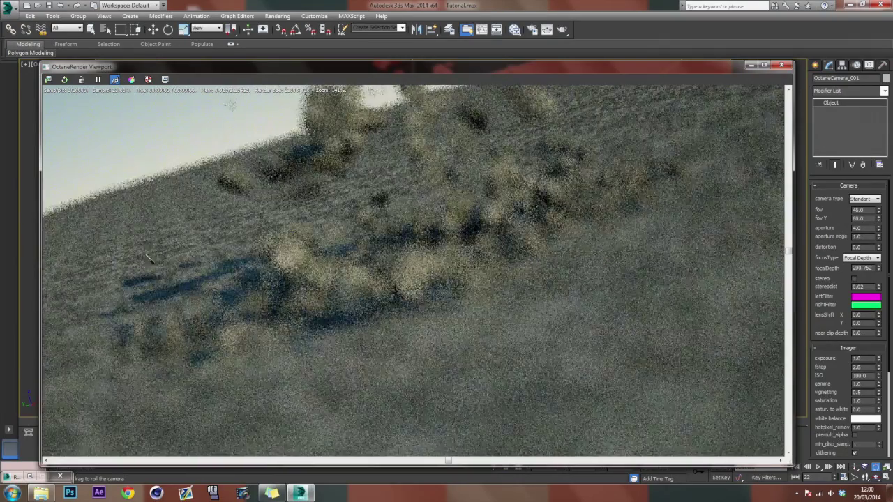
{"action": "left_click", "coordinate": [132, 188]}
{"action": "left_click", "coordinate": [349, 290]}
{"action": "left_click", "coordinate": [436, 272]}
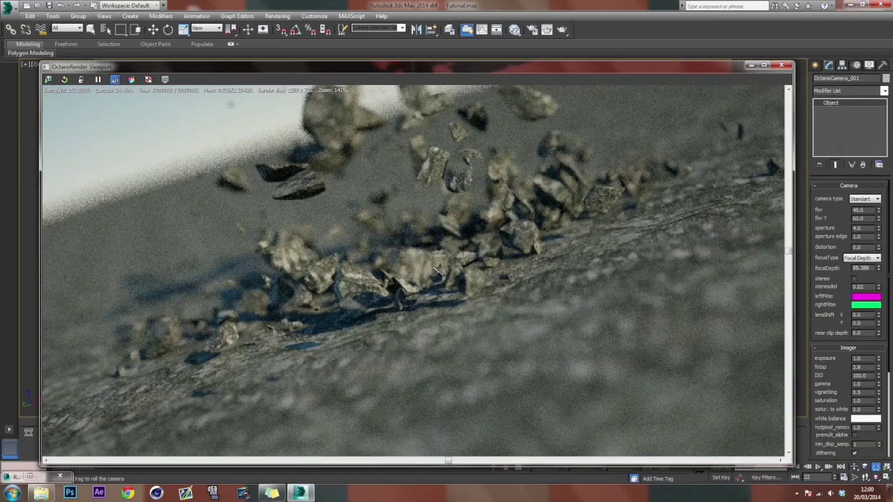
Focus the camera on the falling fragment above the pile, at a focal depth of about 91.2, and view the render at 100%.
{"action": "left_click", "coordinate": [438, 171]}
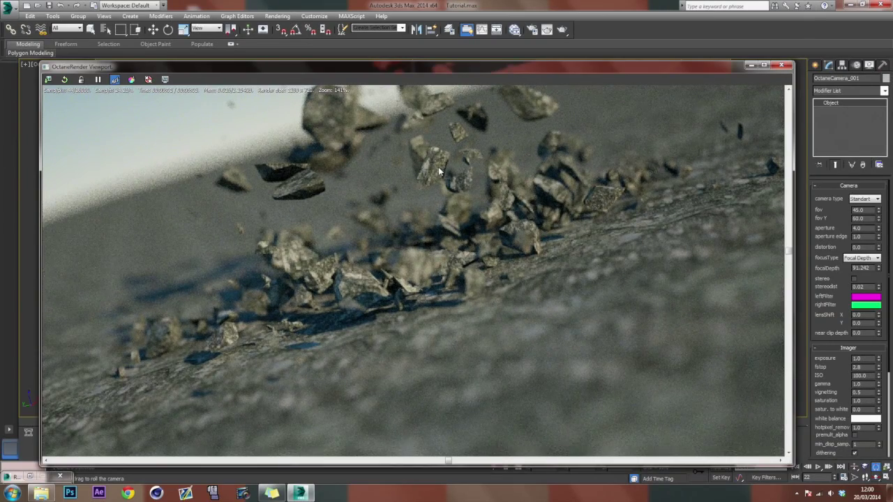
{"action": "scroll", "coordinate": [381, 286], "scroll_direction": "down", "scroll_amount": 3}
{"action": "scroll", "coordinate": [381, 286], "scroll_direction": "up", "scroll_amount": 1}
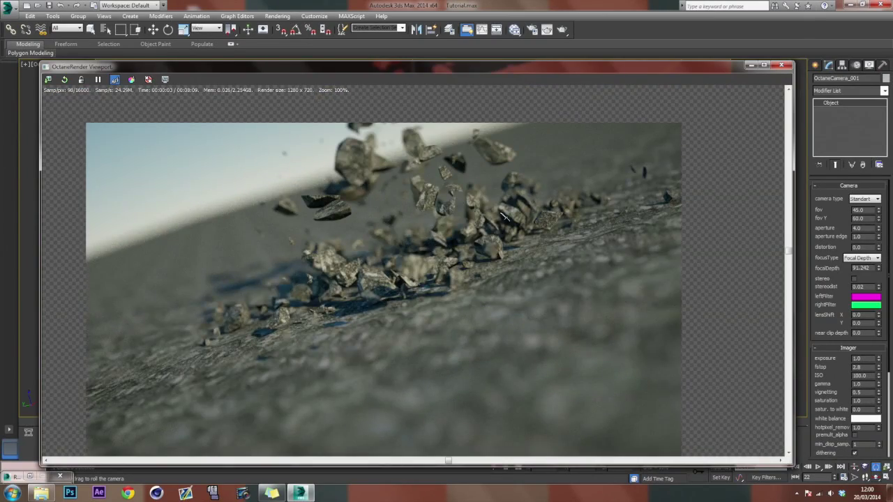
Move and shrink the OctaneRender viewport so the timeline is accessible, and reduce the render zoom to 71%.
{"action": "left_click_drag", "start_coordinate": [521, 68], "coordinate": [505, 10]}
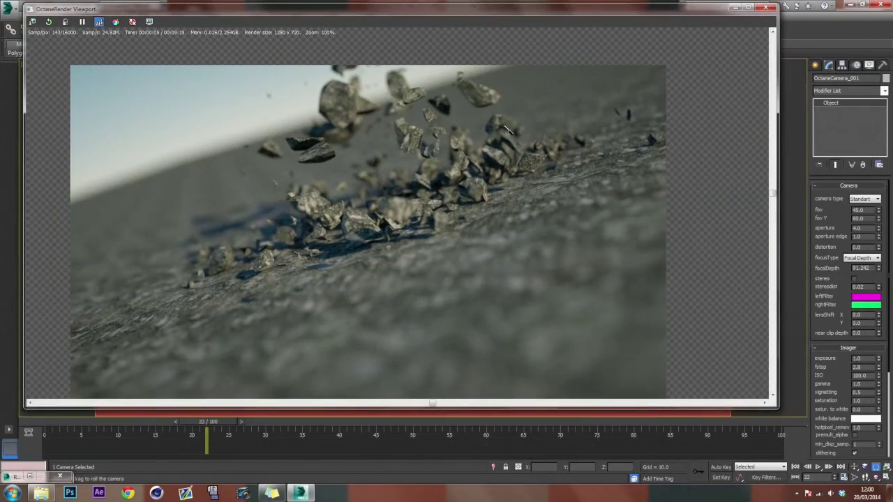
{"action": "left_click_drag", "start_coordinate": [776, 407], "coordinate": [549, 314]}
{"action": "scroll", "coordinate": [408, 244], "scroll_direction": "down", "scroll_amount": 2}
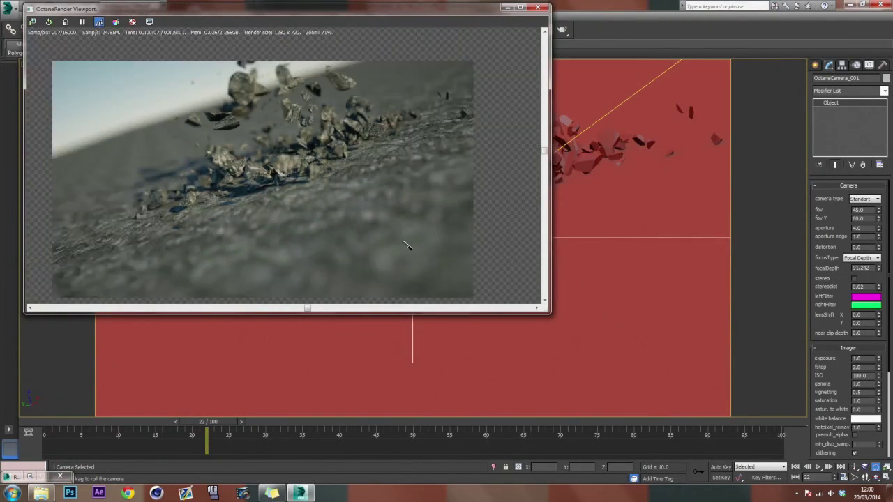
Return to frame 0, refresh the render and focus the camera on the sphere at a focal depth of about 154.2.
{"action": "left_click_drag", "start_coordinate": [192, 423], "coordinate": [2, 433]}
{"action": "left_click", "coordinate": [50, 22]}
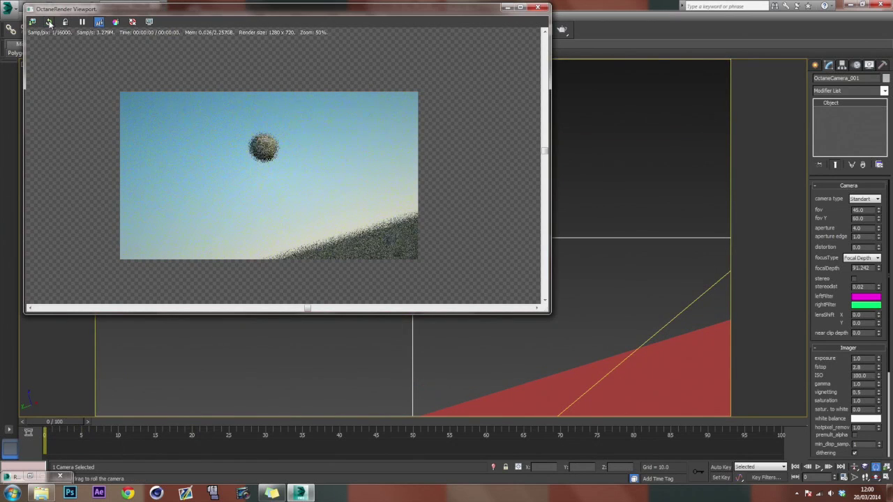
{"action": "left_click", "coordinate": [265, 151]}
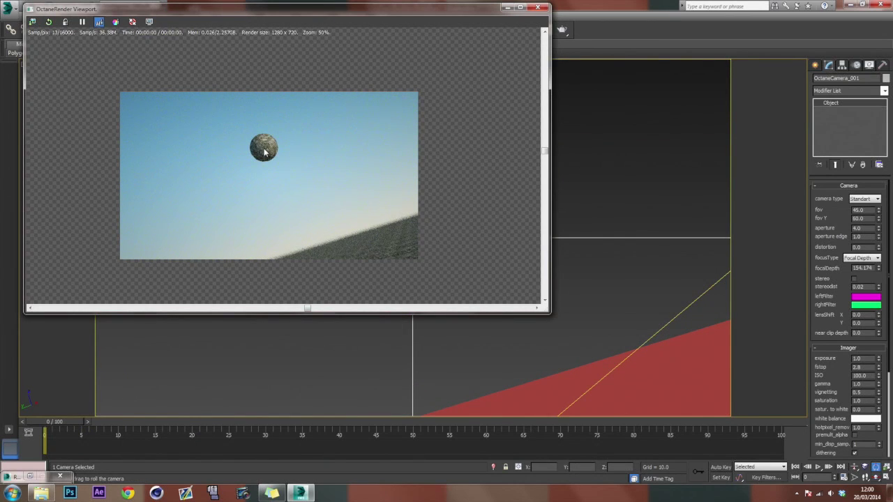
Turn on Auto Key and key the camera focus on the sphere at frame 1 (about 154.7) and frame 8 (about 121.4).
{"action": "left_click", "coordinate": [726, 466]}
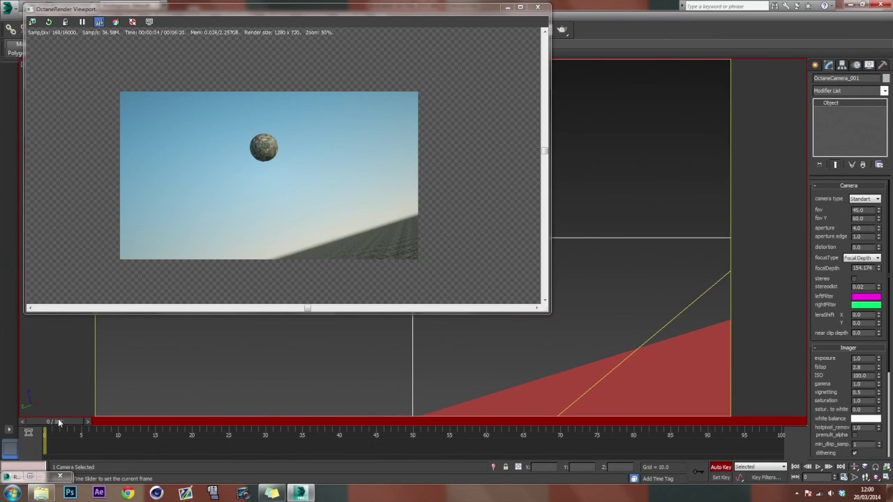
{"action": "mouse_move", "coordinate": [59, 420]}
{"action": "left_mouse_down"}
{"action": "mouse_move", "coordinate": [44, 421]}
{"action": "mouse_move", "coordinate": [58, 421]}
{"action": "left_mouse_up"}
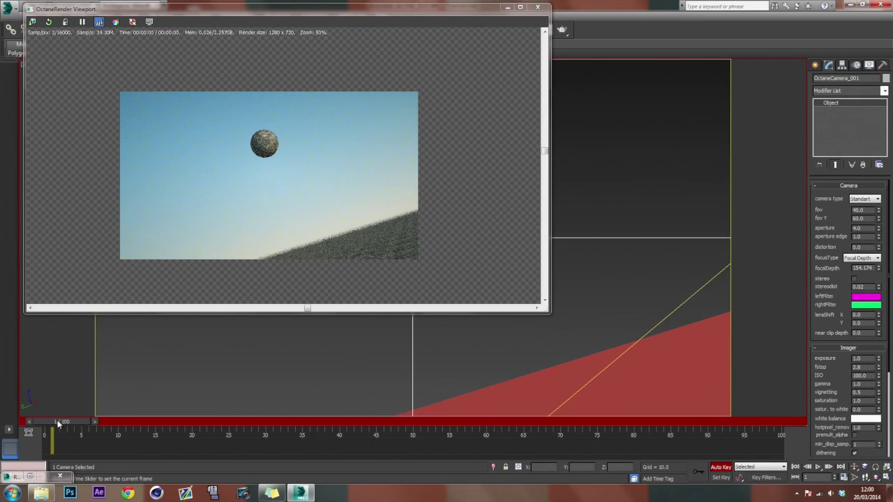
{"action": "left_click", "coordinate": [272, 145]}
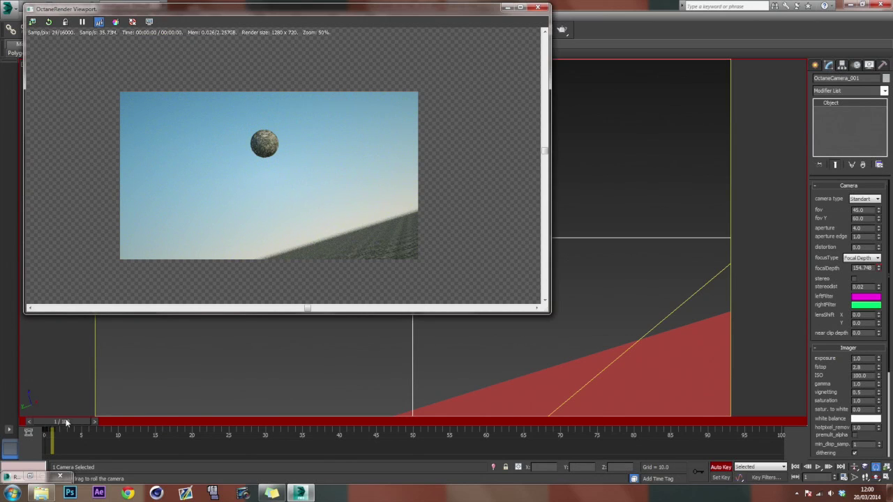
{"action": "left_click_drag", "start_coordinate": [67, 423], "coordinate": [115, 423]}
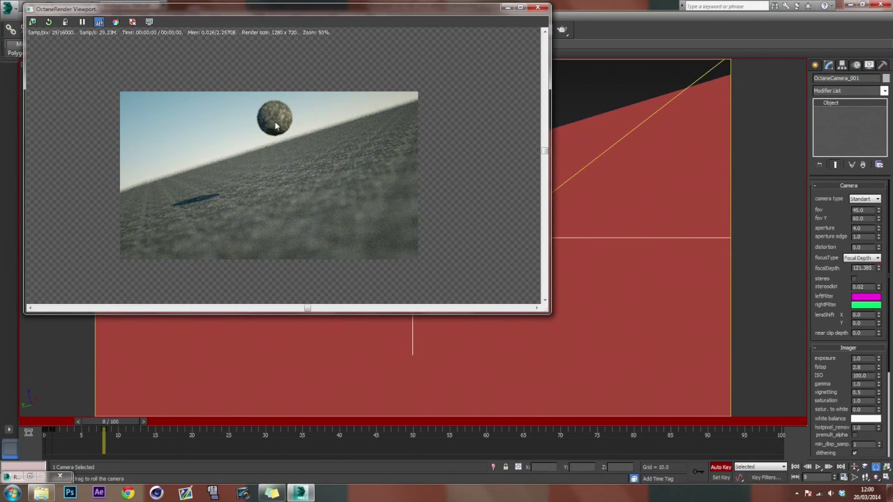
{"action": "left_click", "coordinate": [275, 126]}
At frame 24, refresh the render and key the focus on the front of the rock pile at a focal depth of about 85.2.
{"action": "left_click_drag", "start_coordinate": [170, 426], "coordinate": [252, 425]}
{"action": "left_click", "coordinate": [32, 22]}
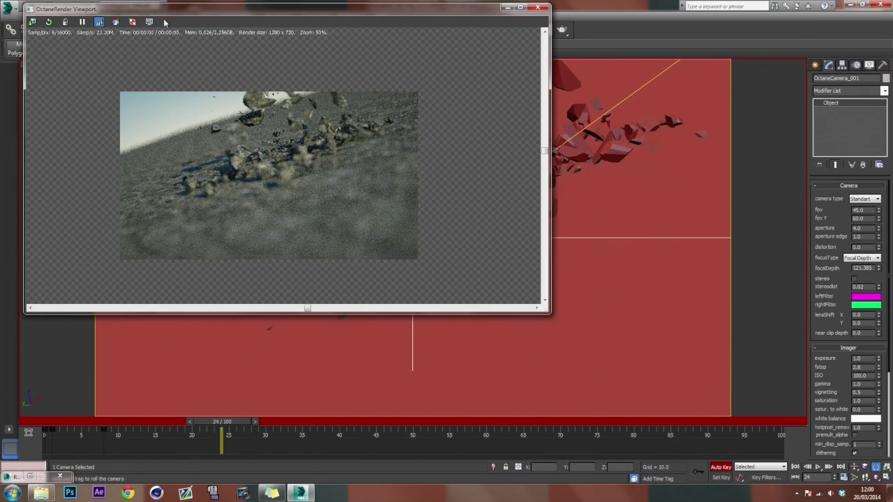
{"action": "left_click", "coordinate": [268, 170]}
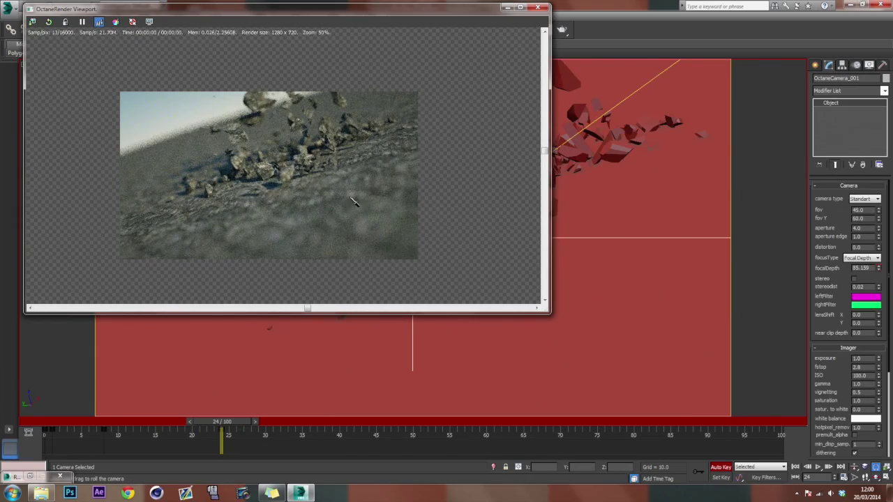
{"action": "scroll", "coordinate": [311, 120], "scroll_direction": "up", "scroll_amount": 2}
{"action": "scroll", "coordinate": [311, 126], "scroll_direction": "down", "scroll_amount": 1}
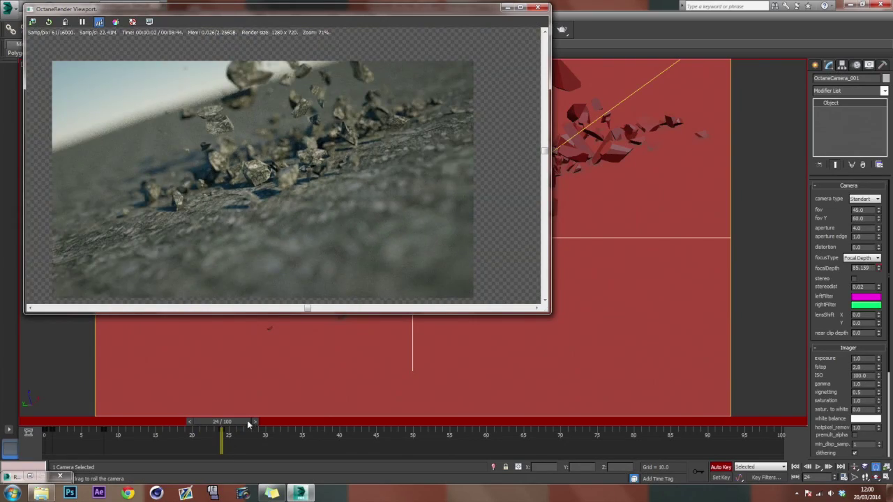
At frame 44, key the focus on the central rock at a focal depth of about 70.4, and recheck the refreshed render at frame 24.
{"action": "left_click_drag", "start_coordinate": [247, 423], "coordinate": [374, 408]}
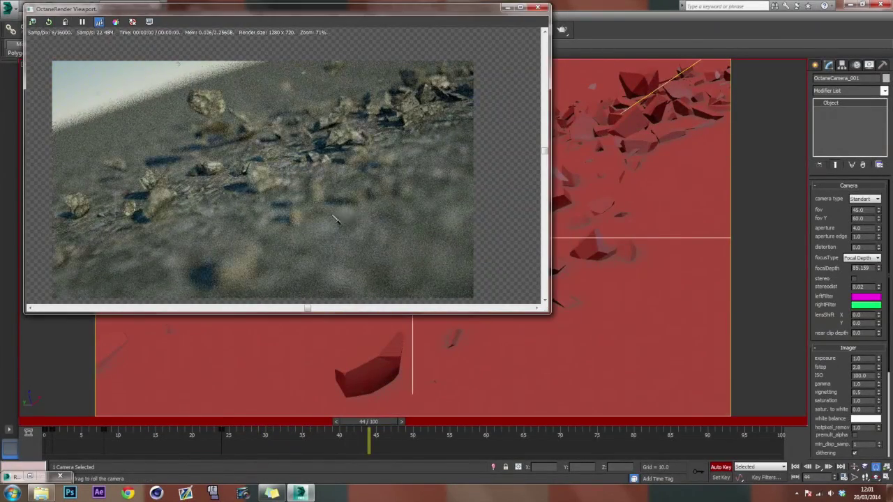
{"action": "left_click", "coordinate": [261, 182]}
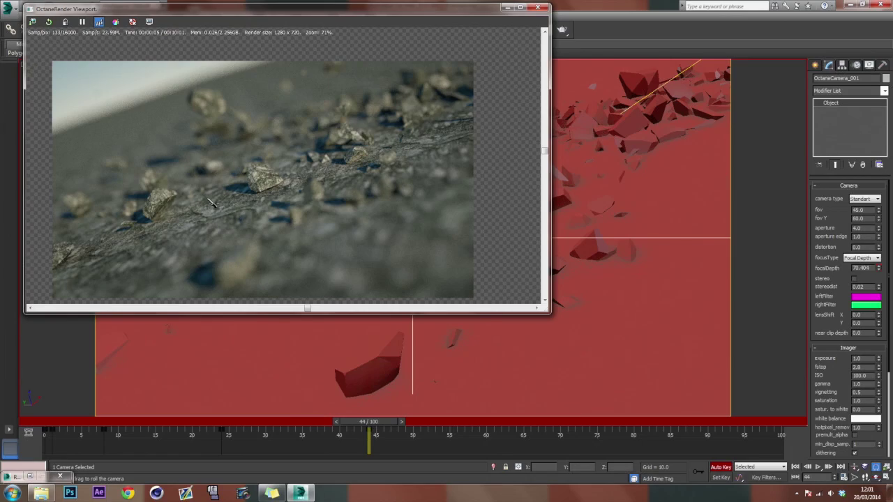
{"action": "left_click_drag", "start_coordinate": [377, 434], "coordinate": [224, 419]}
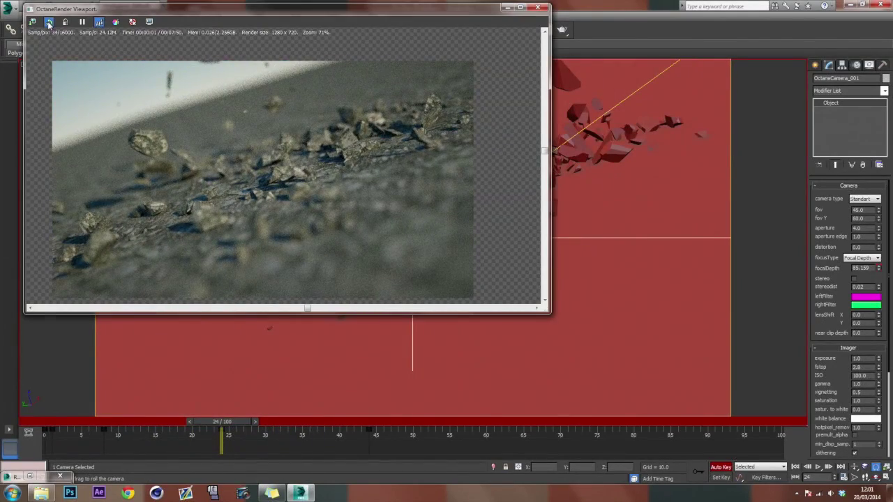
{"action": "left_click", "coordinate": [49, 24]}
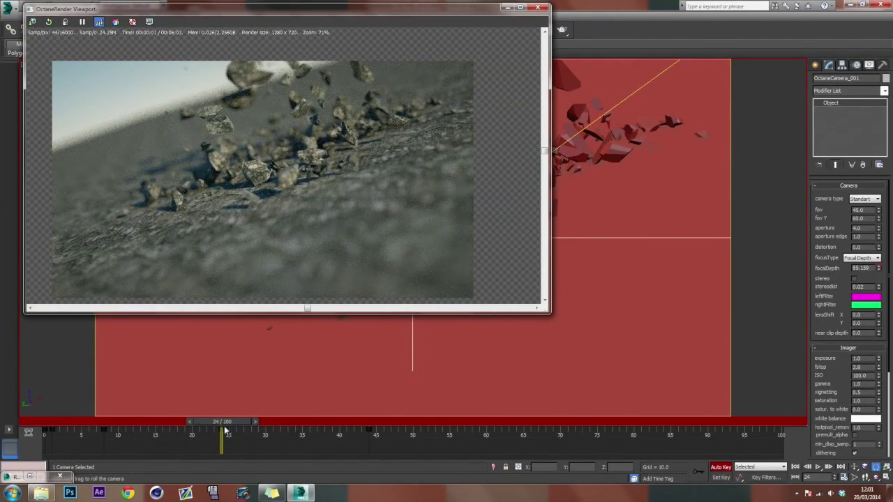
Key the focus on the central rock at frame 62 (focal depth about 70.0) and on a nearby rock at frame 100, refreshing the last frame's render.
{"action": "left_click_drag", "start_coordinate": [219, 424], "coordinate": [501, 423]}
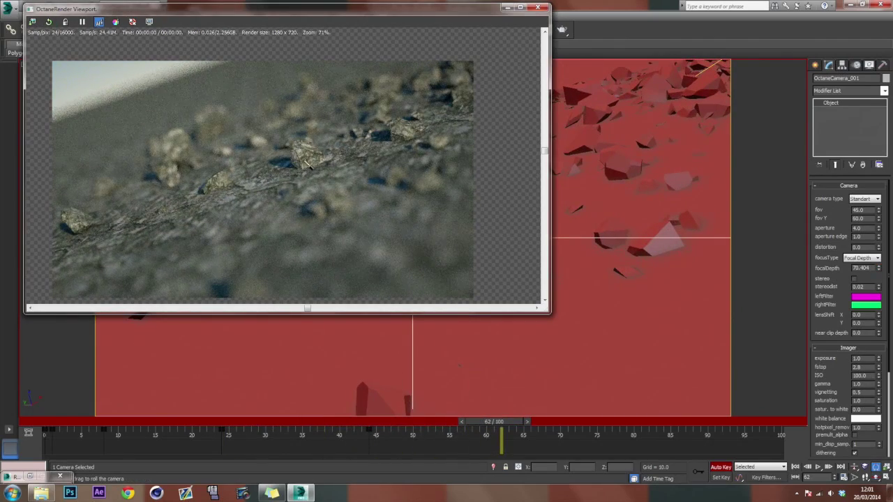
{"action": "left_click", "coordinate": [306, 163]}
{"action": "left_click_drag", "start_coordinate": [504, 423], "coordinate": [776, 423]}
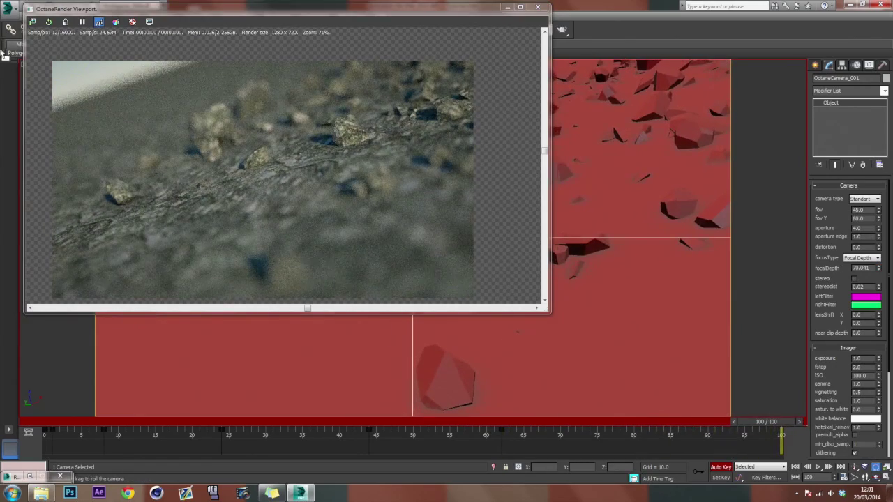
{"action": "left_click", "coordinate": [48, 21]}
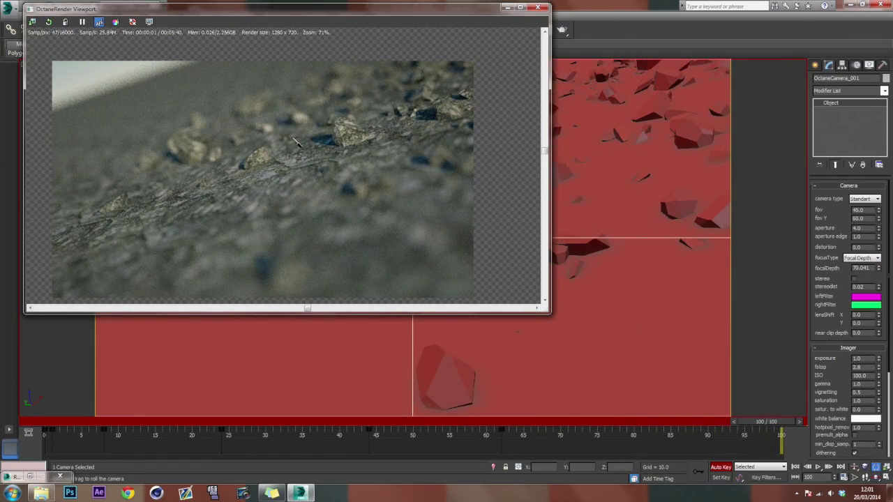
{"action": "left_click", "coordinate": [255, 159]}
Go back to frame 9 and refocus the camera on the falling sphere at a focal depth of about 117.9.
{"action": "left_click_drag", "start_coordinate": [554, 440], "coordinate": [111, 455]}
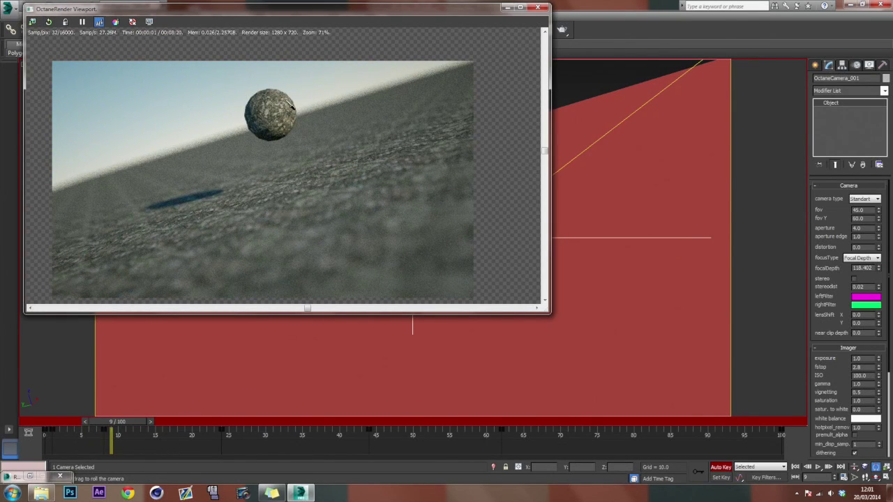
{"action": "left_click", "coordinate": [292, 104]}
{"action": "left_click", "coordinate": [130, 423]}
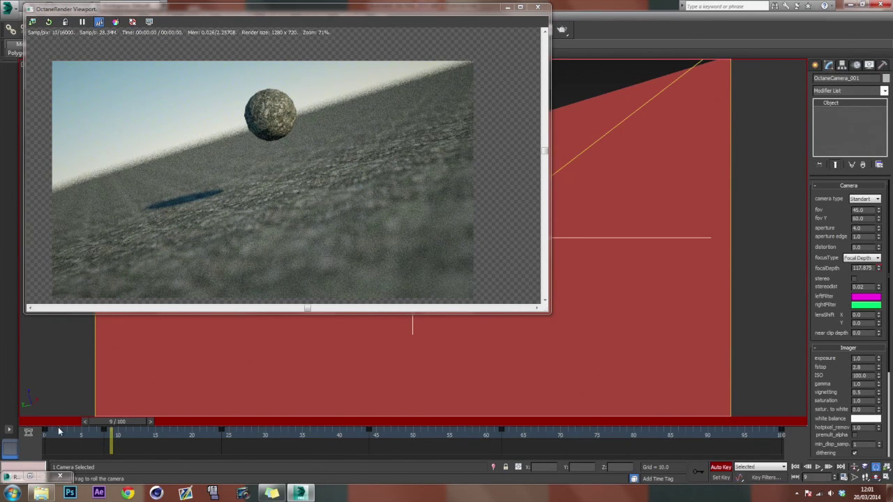
Go to frame 33, move the OctaneRender viewport off the toolbar area and bring the camera's Imager settings into view.
{"action": "left_click_drag", "start_coordinate": [117, 422], "coordinate": [289, 436]}
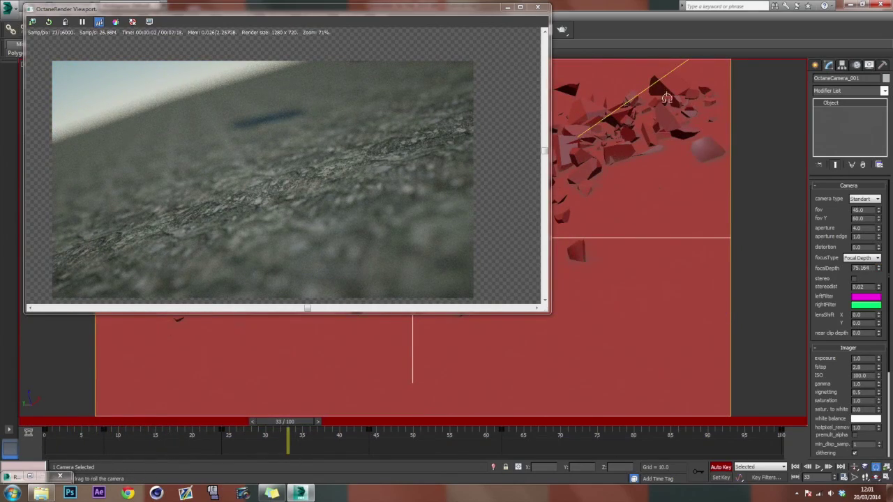
{"action": "left_click_drag", "start_coordinate": [439, 13], "coordinate": [483, 34]}
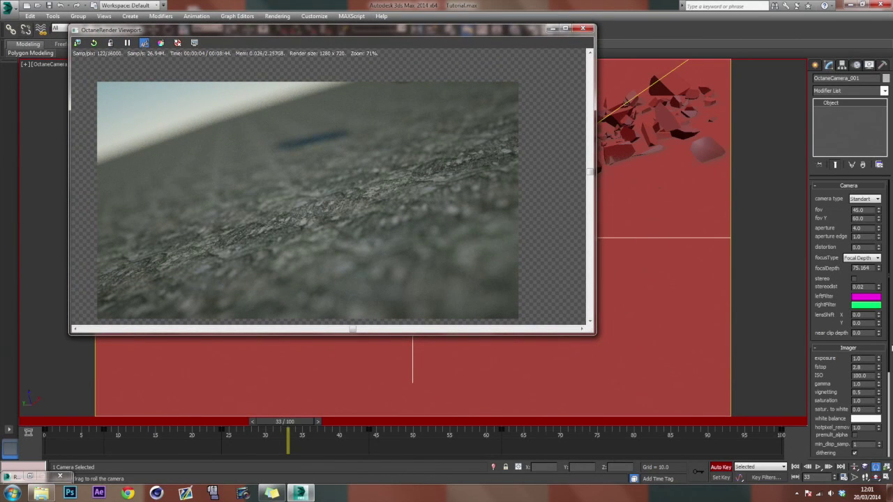
{"action": "left_click_drag", "start_coordinate": [835, 343], "coordinate": [801, 183]}
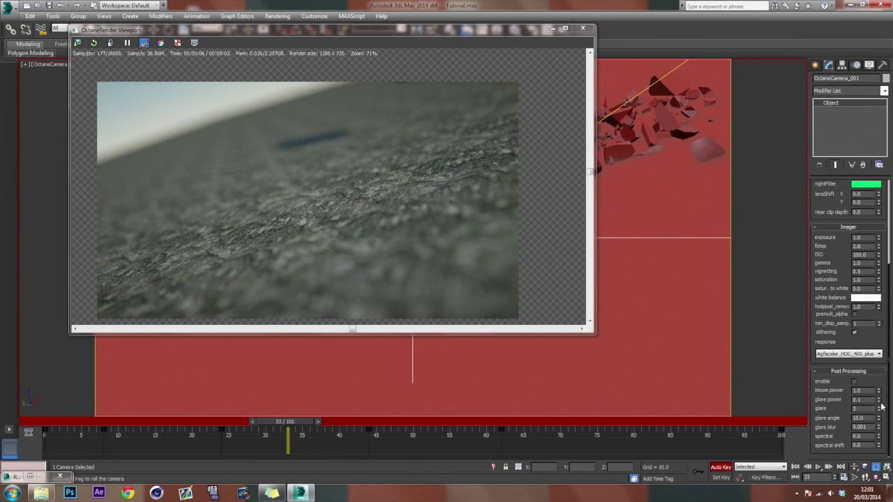
{"action": "scroll", "coordinate": [825, 297], "scroll_direction": "up", "scroll_amount": 1}
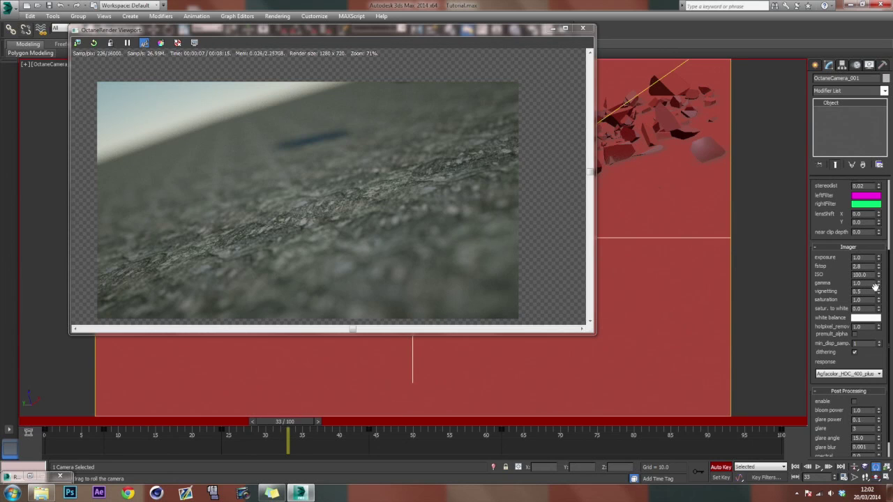
{"action": "left_click_drag", "start_coordinate": [879, 292], "coordinate": [879, 273]}
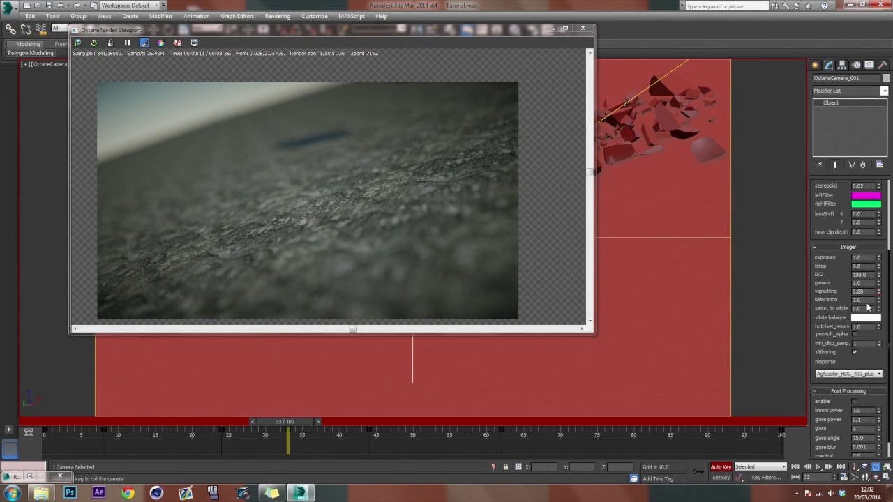
{"action": "left_click_drag", "start_coordinate": [878, 300], "coordinate": [878, 301]}
{"action": "key", "text": "ctrl+z"}
{"action": "key", "text": "ctrl+z"}
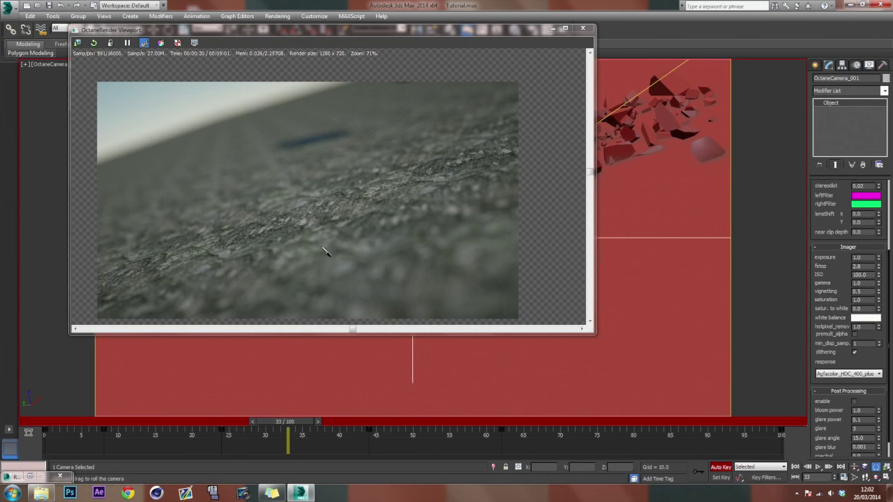
Turn off Auto Key, recentre the render image and set the camera's vignetting to 0.95.
{"action": "left_click", "coordinate": [725, 469]}
{"action": "left_click_drag", "start_coordinate": [304, 280], "coordinate": [330, 271]}
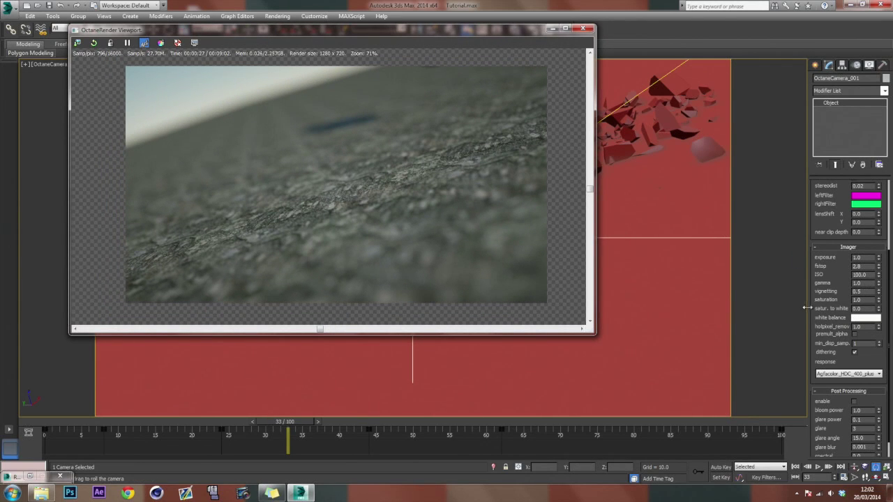
{"action": "left_click_drag", "start_coordinate": [879, 293], "coordinate": [879, 268]}
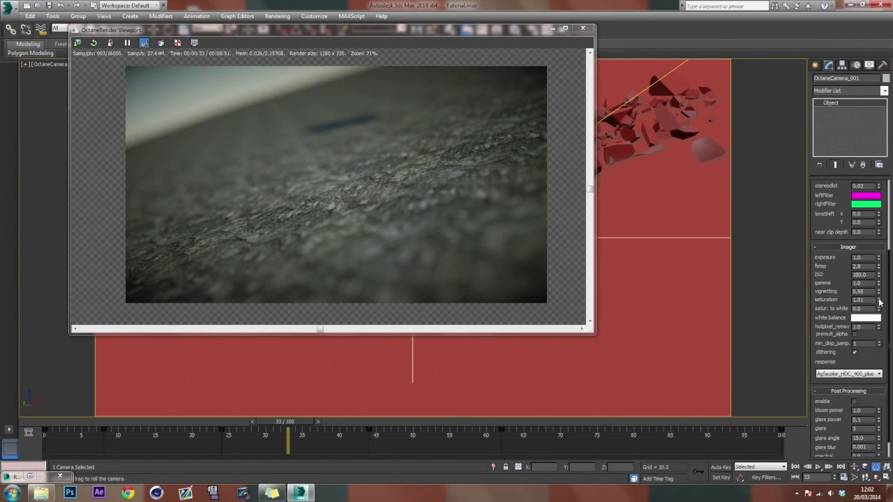
Try a saturation of 0.51 on the refreshed render at frame 19, and settle the saturation at 0.97.
{"action": "left_click_drag", "start_coordinate": [879, 302], "coordinate": [879, 322]}
{"action": "left_click_drag", "start_coordinate": [314, 424], "coordinate": [185, 438]}
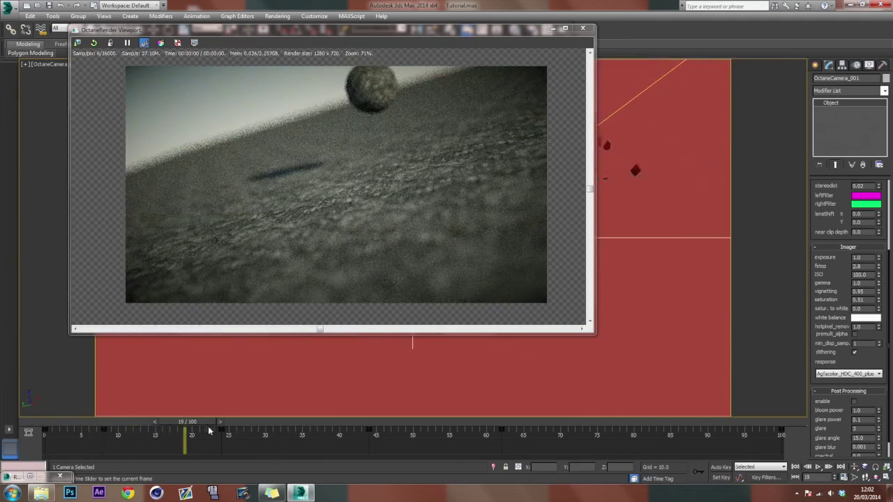
{"action": "left_click", "coordinate": [94, 43]}
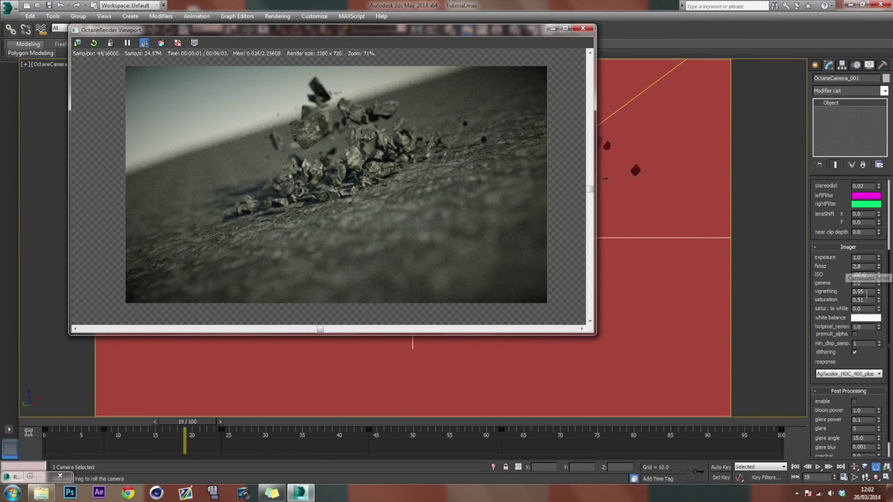
{"action": "left_click_drag", "start_coordinate": [879, 304], "coordinate": [888, 277]}
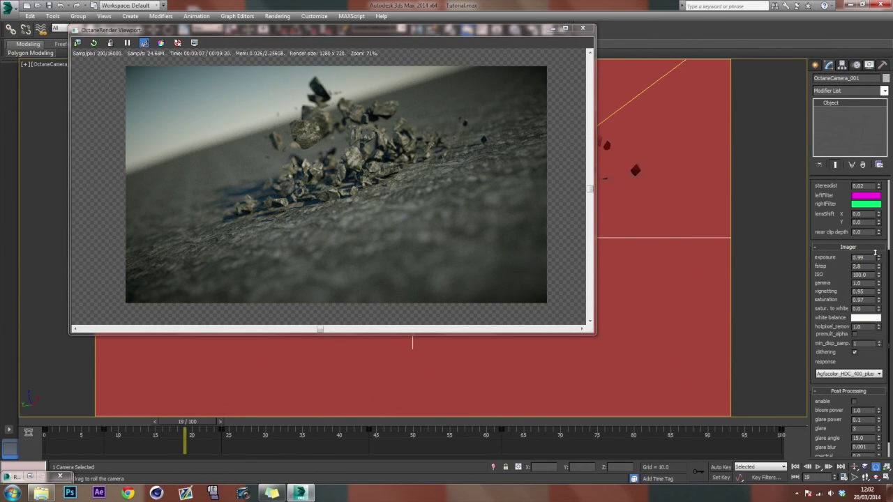
Set the camera's exposure to 0.69 and its f-stop to 2.24, trying a brighter exposure of 1.5 along the way.
{"action": "left_click_drag", "start_coordinate": [875, 253], "coordinate": [873, 235]}
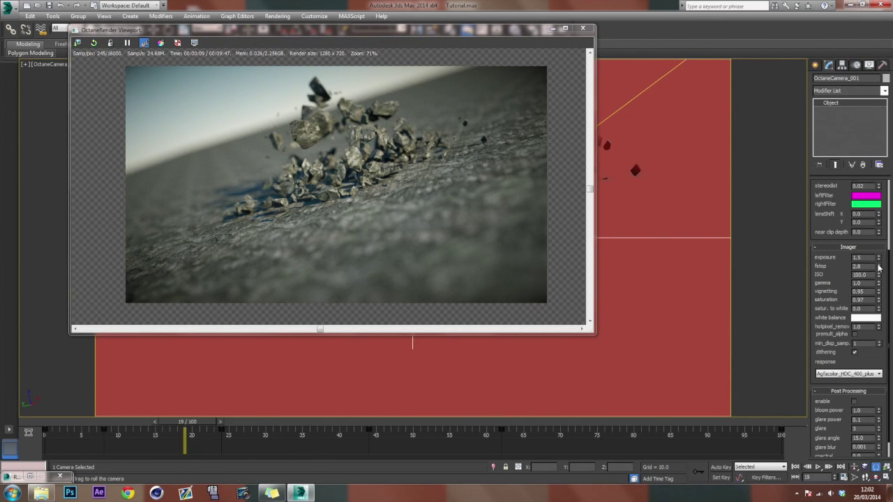
{"action": "left_click_drag", "start_coordinate": [878, 267], "coordinate": [875, 272]}
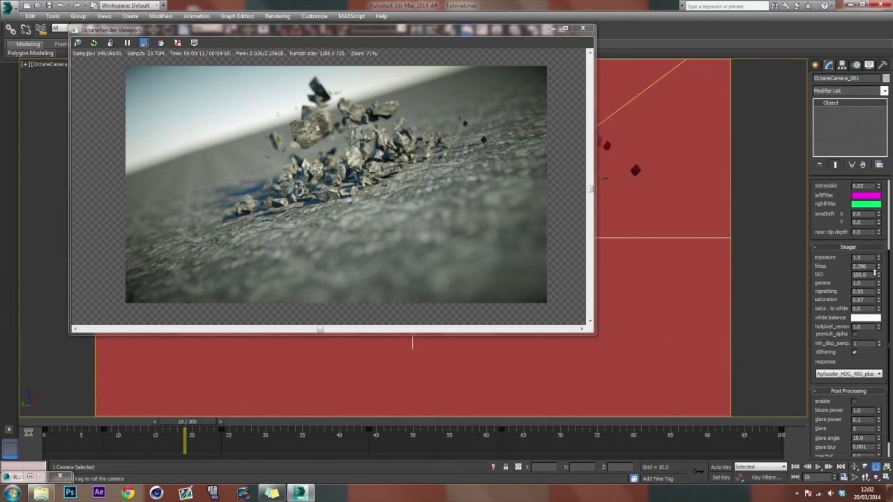
{"action": "left_click_drag", "start_coordinate": [878, 257], "coordinate": [878, 264]}
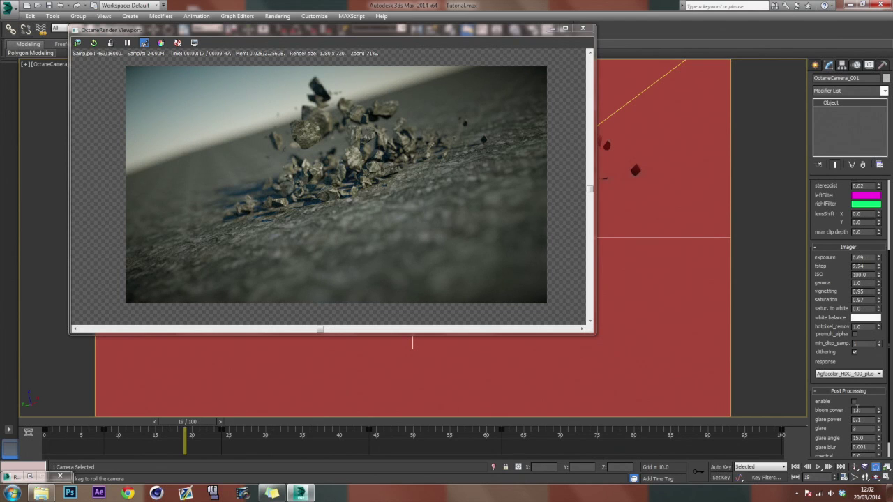
Enable the camera's post processing and set bloom power to 1.35, glare power to 10.16 and glare to 5.
{"action": "left_click_drag", "start_coordinate": [869, 400], "coordinate": [871, 341]}
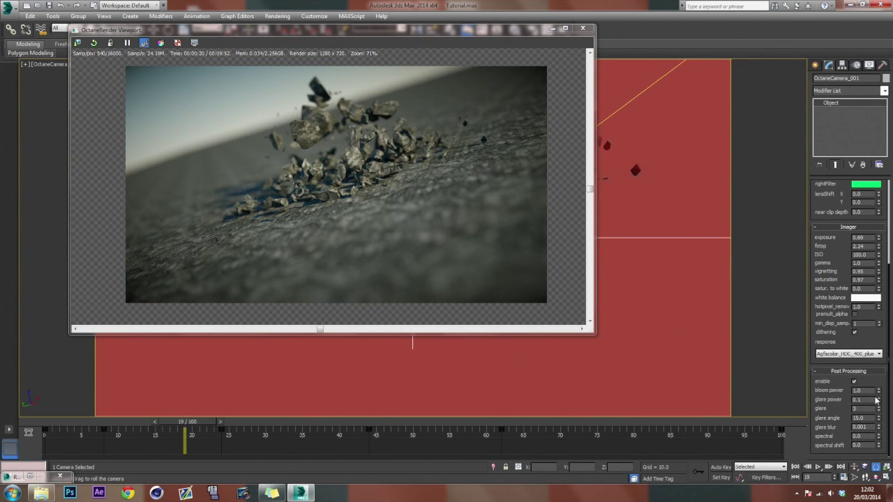
{"action": "left_click_drag", "start_coordinate": [863, 215], "coordinate": [844, 405]}
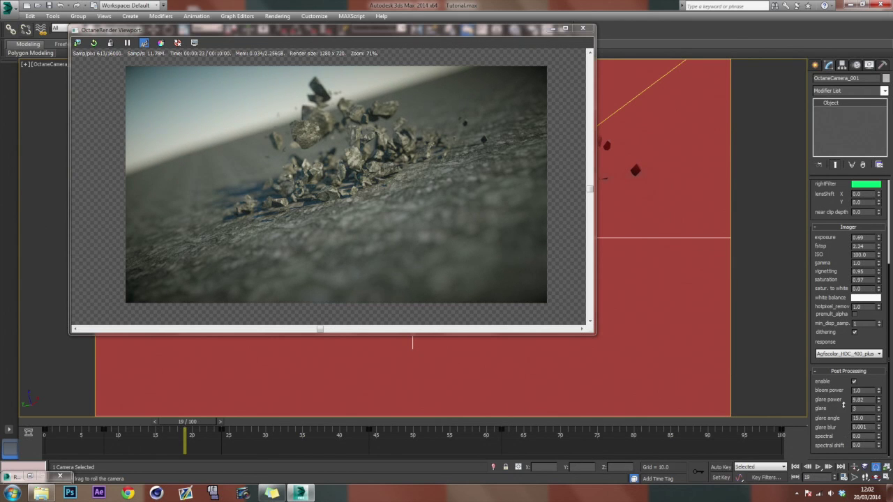
{"action": "left_click_drag", "start_coordinate": [835, 496], "coordinate": [837, 430]}
{"action": "left_click_drag", "start_coordinate": [879, 392], "coordinate": [877, 310]}
{"action": "left_click_drag", "start_coordinate": [880, 409], "coordinate": [880, 314]}
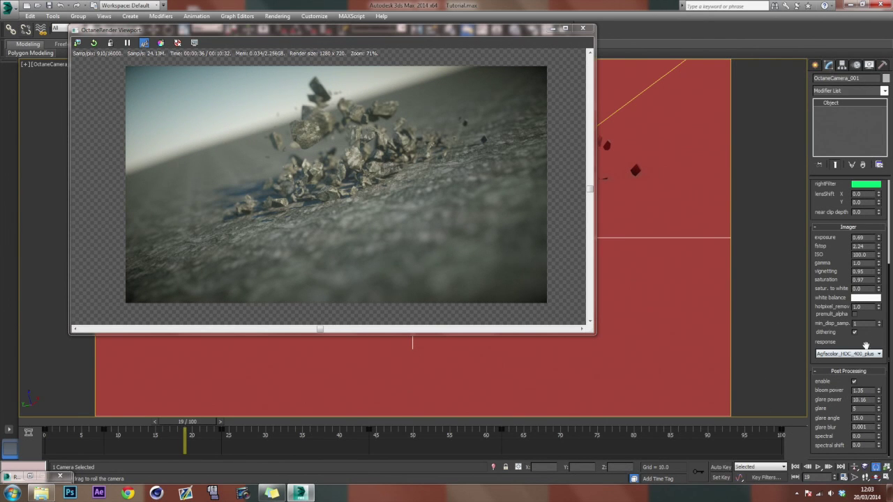
Set the camera's aperture edge to 1.52 and try a narrower field of view of 27.9.
{"action": "scroll", "coordinate": [865, 346], "scroll_direction": "up", "scroll_amount": 4}
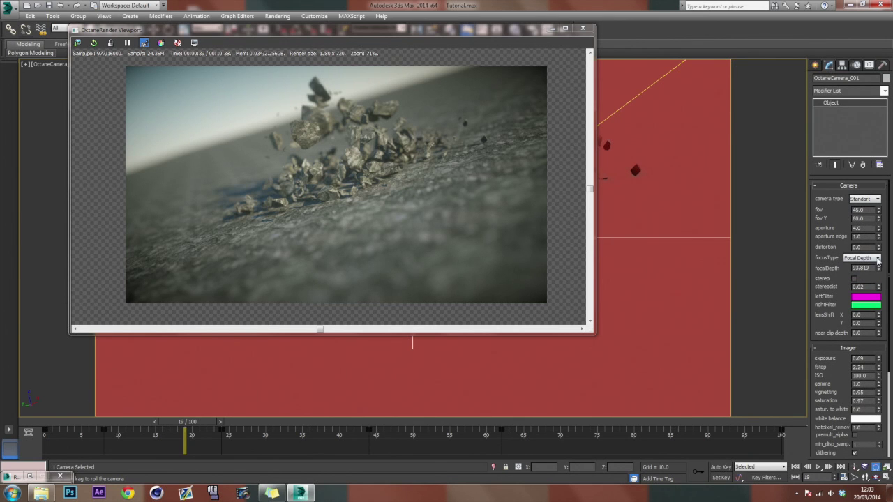
{"action": "left_click_drag", "start_coordinate": [878, 237], "coordinate": [878, 222]}
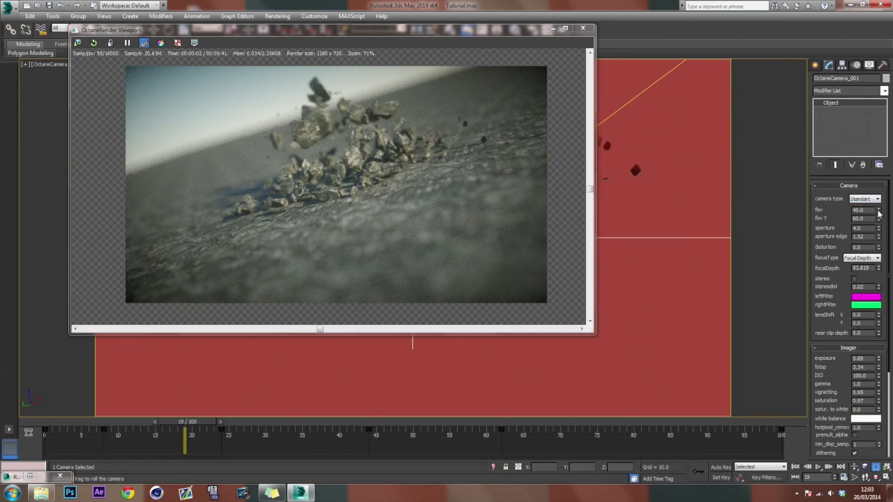
{"action": "left_click_drag", "start_coordinate": [878, 211], "coordinate": [876, 227]}
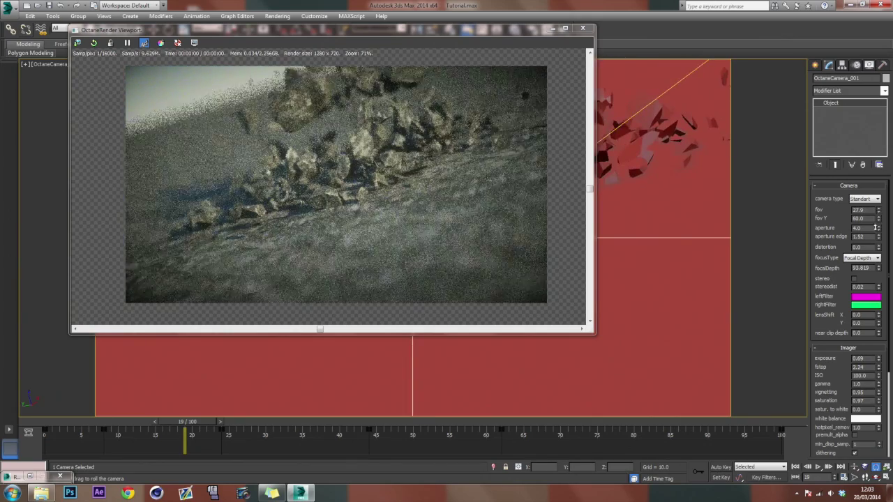
Go to frame 0, refresh the Octane render and widen the camera's field of view to 49.104.
{"action": "left_click_drag", "start_coordinate": [182, 423], "coordinate": [45, 437]}
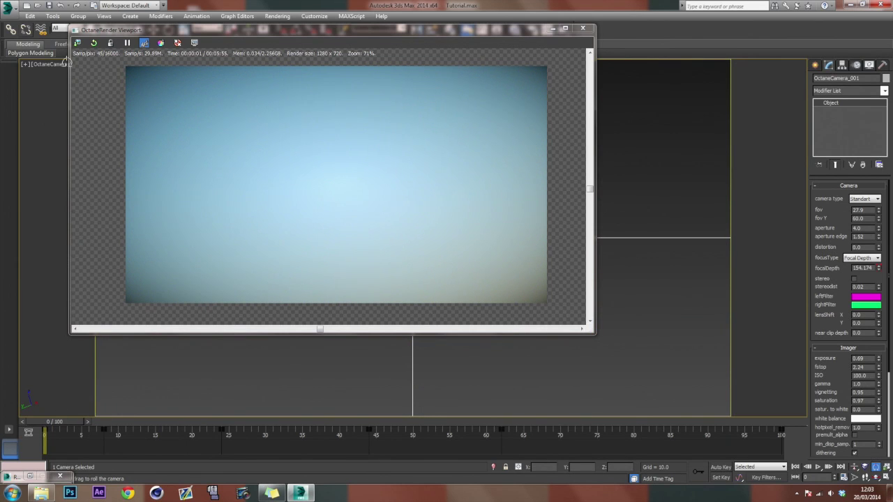
{"action": "left_click", "coordinate": [94, 43]}
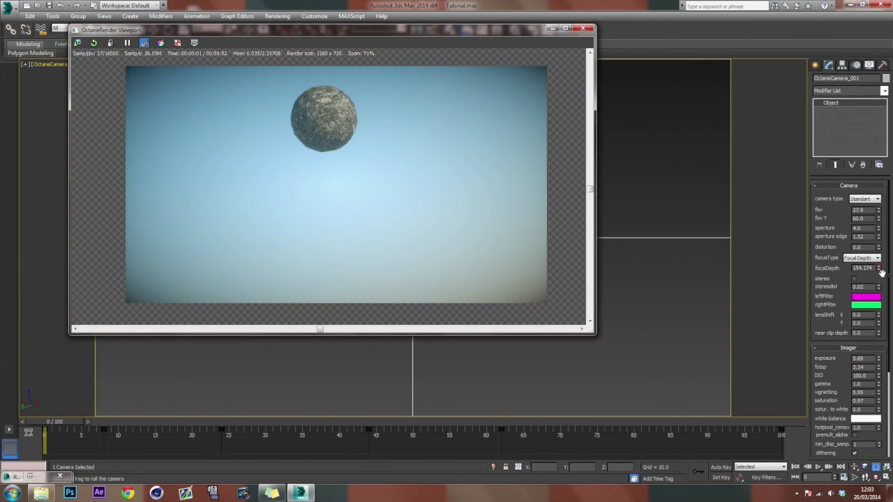
{"action": "left_click_drag", "start_coordinate": [881, 212], "coordinate": [877, 173]}
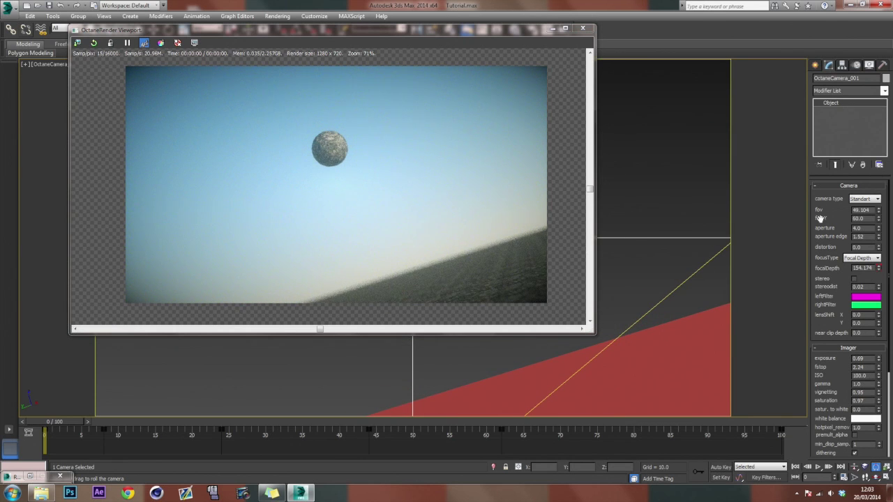
Turn on Auto Key, refresh the render at frame 8 and key the camera's field of view at 49.099.
{"action": "left_click", "coordinate": [718, 467]}
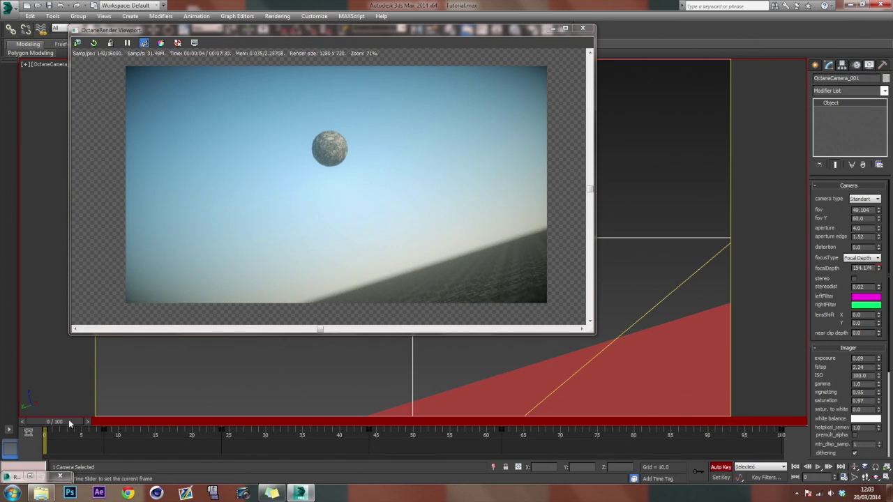
{"action": "left_click_drag", "start_coordinate": [69, 419], "coordinate": [124, 423]}
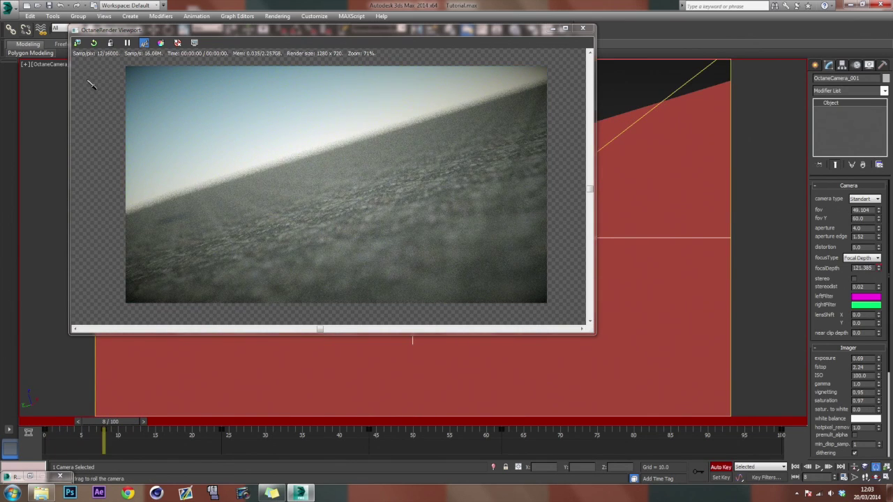
{"action": "left_click", "coordinate": [93, 43]}
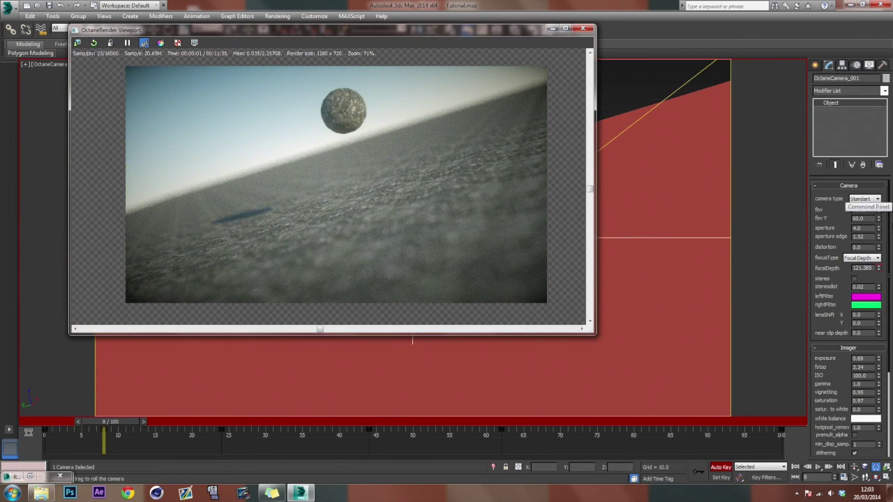
{"action": "left_click", "coordinate": [879, 212]}
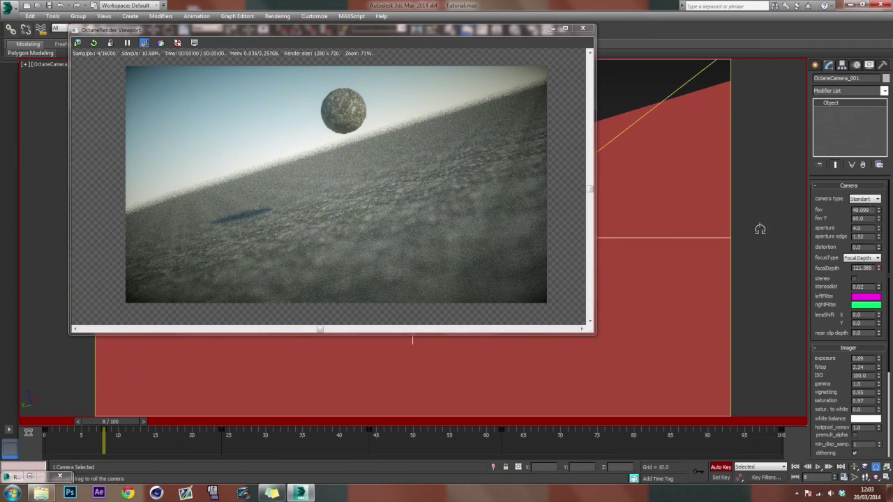
Refresh the render at frame 16 and key the camera's field of view at 20.622.
{"action": "left_click_drag", "start_coordinate": [113, 423], "coordinate": [181, 424]}
{"action": "left_click", "coordinate": [95, 45]}
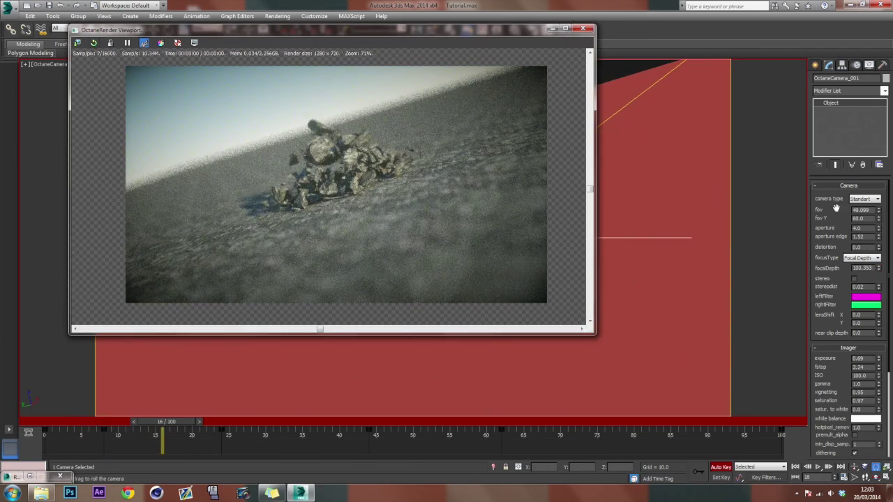
{"action": "left_click_drag", "start_coordinate": [879, 211], "coordinate": [886, 240]}
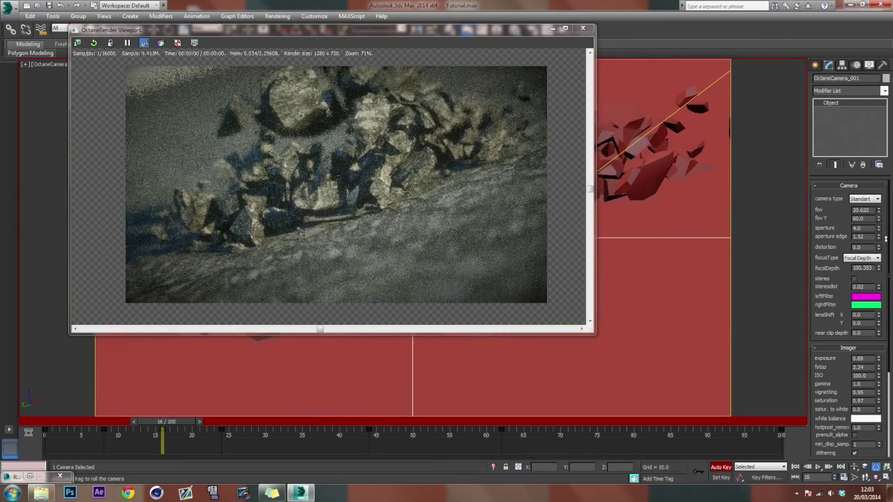
Refresh the render around frame 25, then at frame 37, and focus the camera on the airborne foreground rock at frame 37.
{"action": "left_click_drag", "start_coordinate": [182, 424], "coordinate": [249, 420]}
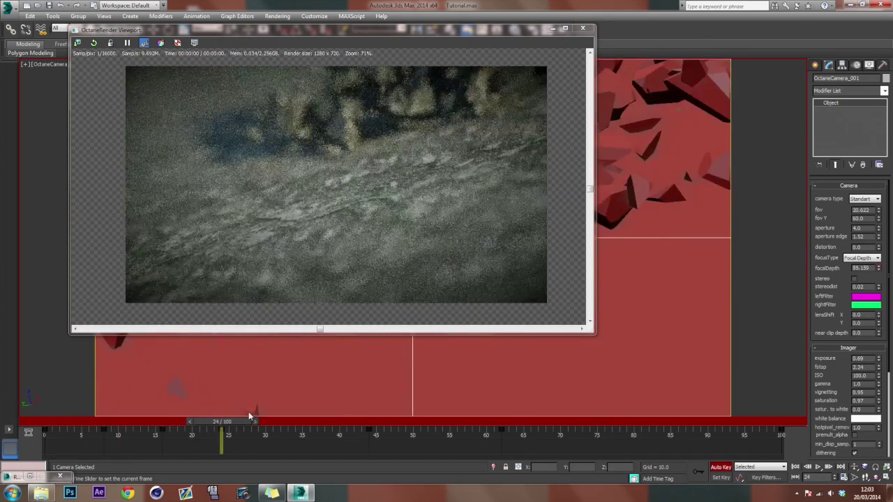
{"action": "left_click", "coordinate": [94, 44]}
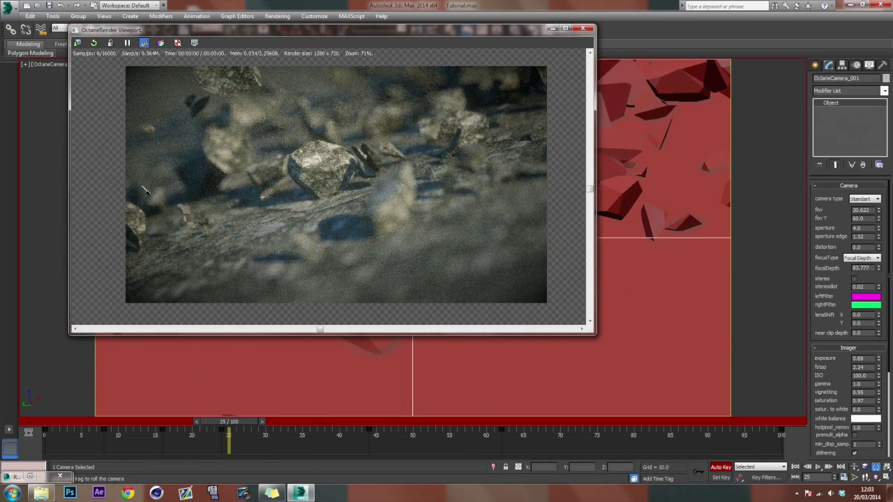
{"action": "left_click_drag", "start_coordinate": [238, 430], "coordinate": [339, 411]}
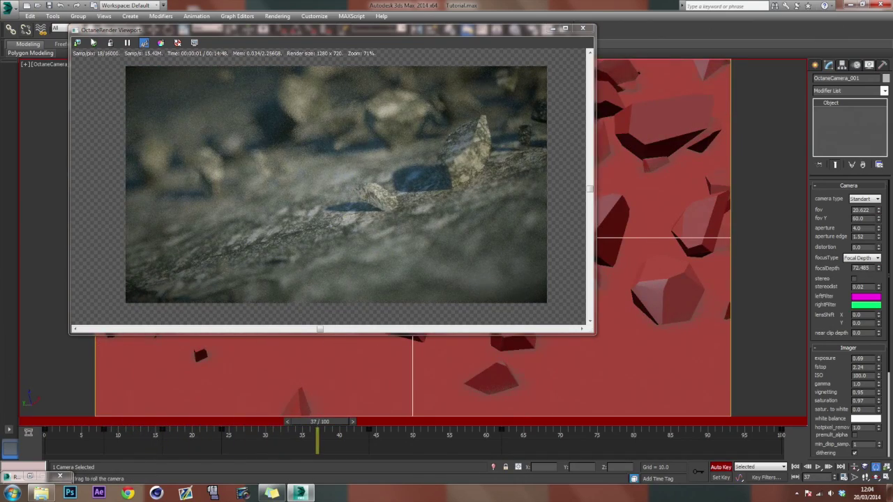
{"action": "left_click", "coordinate": [94, 43]}
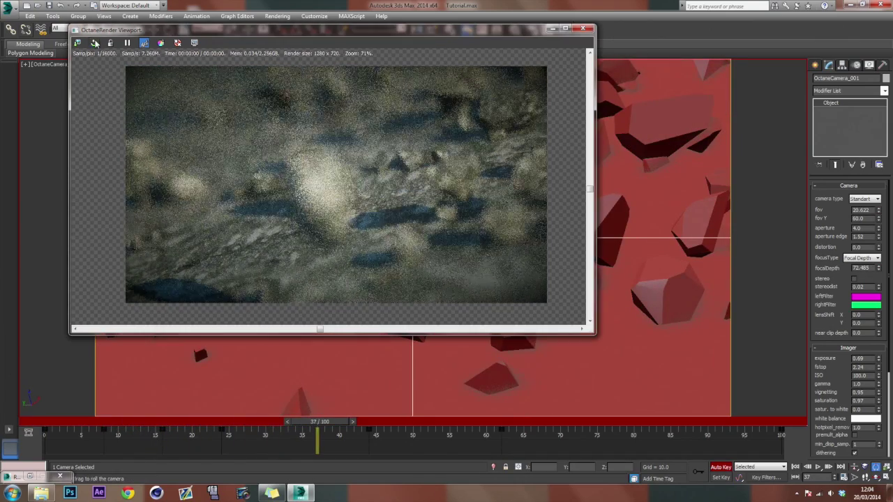
{"action": "left_click", "coordinate": [322, 213]}
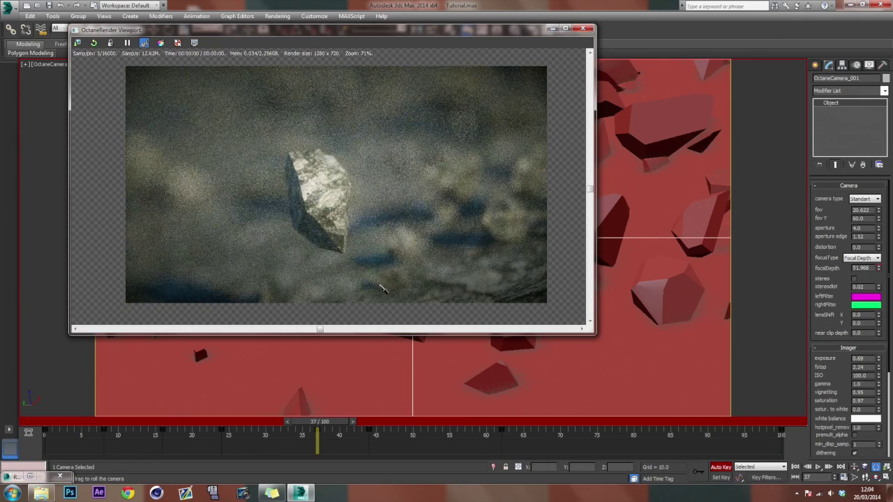
Refresh the render and key the focal depth at 72.509 on frame 62 and at 52.211 on frame 37.
{"action": "left_click_drag", "start_coordinate": [329, 423], "coordinate": [509, 415]}
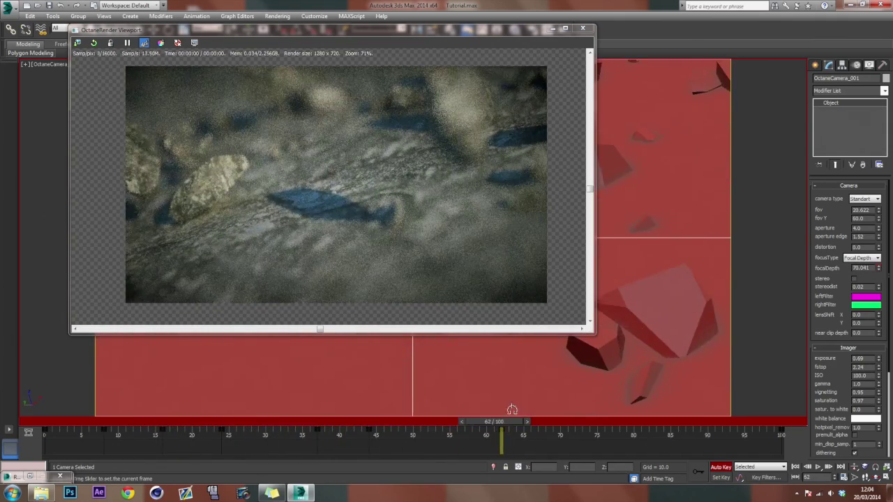
{"action": "left_click", "coordinate": [94, 43]}
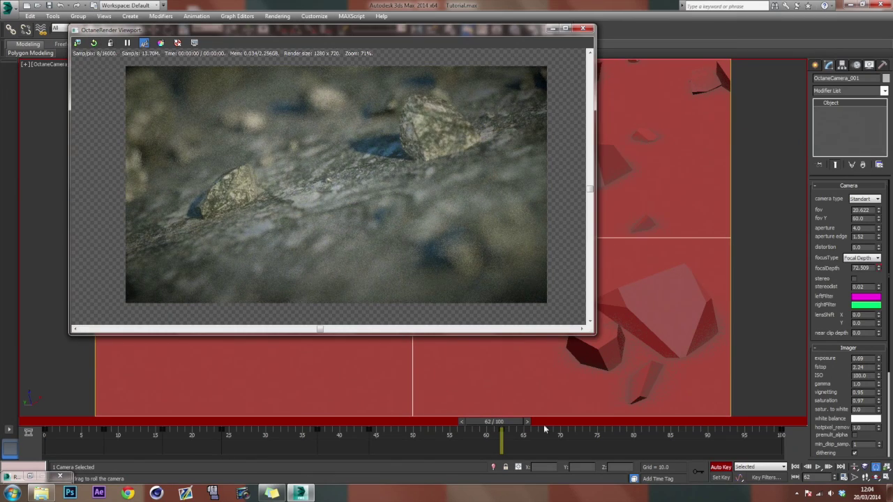
{"action": "left_click_drag", "start_coordinate": [492, 423], "coordinate": [307, 425]}
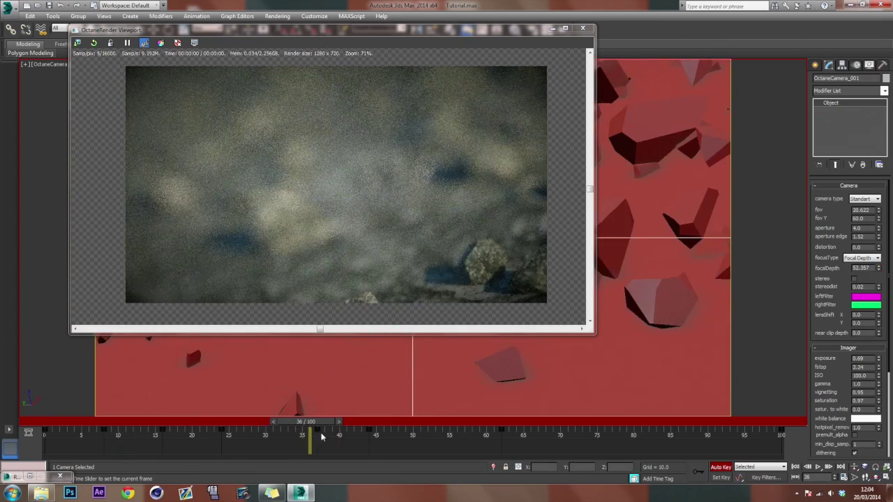
{"action": "left_click", "coordinate": [338, 422]}
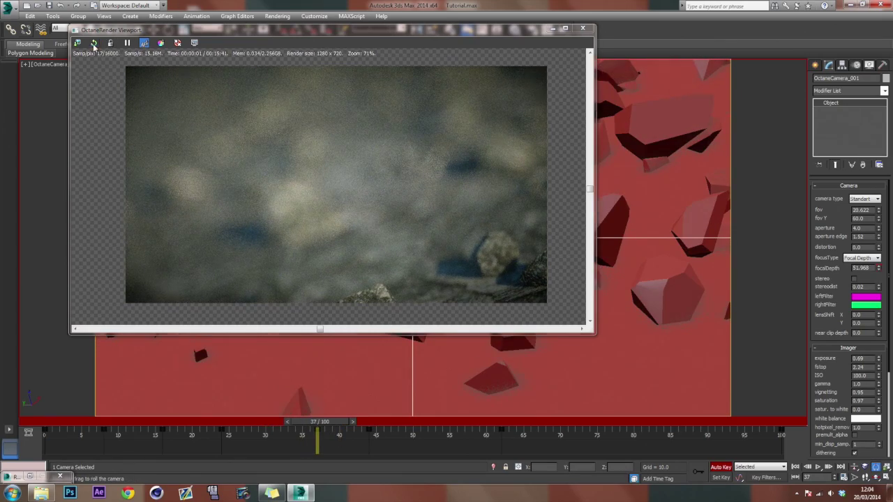
{"action": "left_click", "coordinate": [93, 43]}
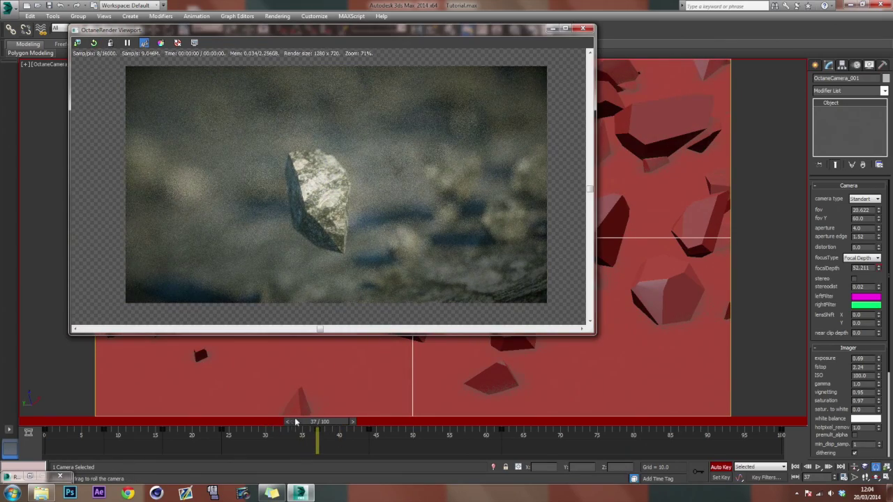
Refresh the render and key the focal depth at 70.457 on frame 44 and at 85.358 on the central rock on frame 24.
{"action": "left_click_drag", "start_coordinate": [295, 423], "coordinate": [344, 424]}
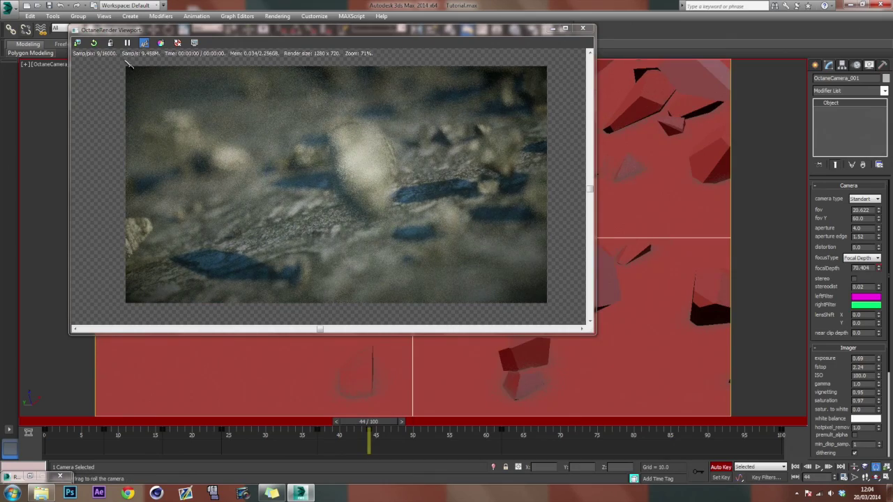
{"action": "left_click", "coordinate": [94, 43]}
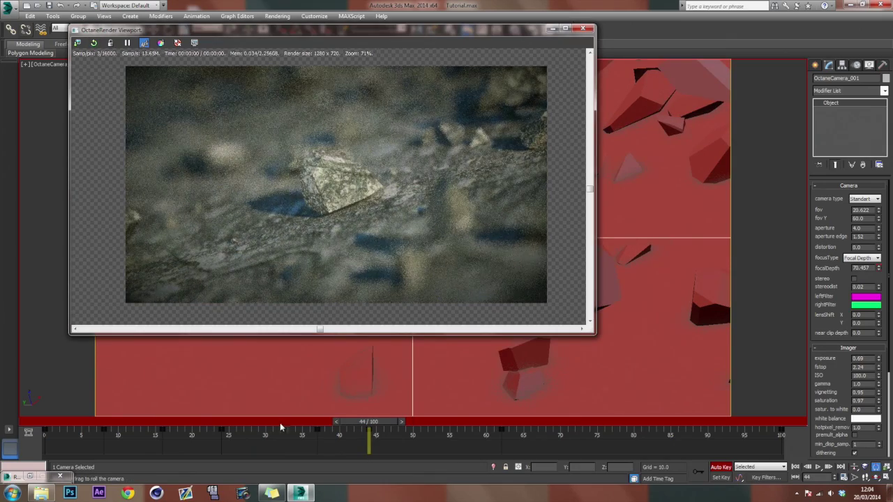
{"action": "left_click_drag", "start_coordinate": [363, 423], "coordinate": [218, 423]}
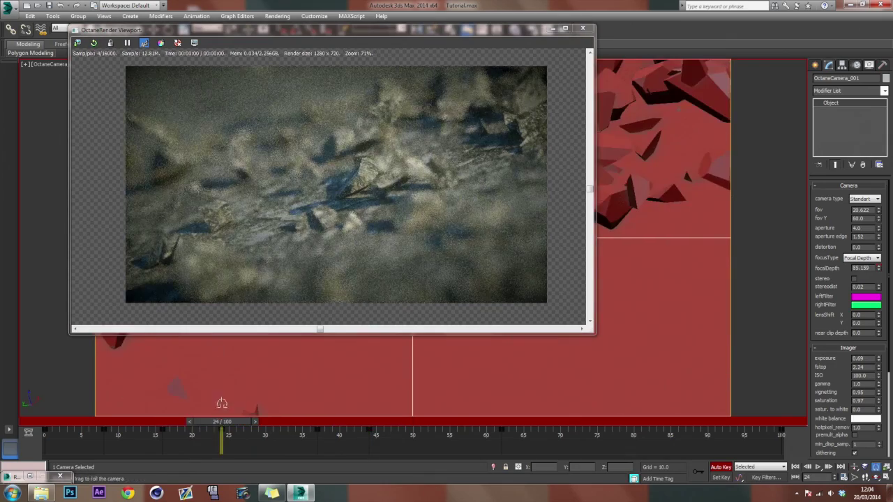
{"action": "left_click", "coordinate": [94, 43]}
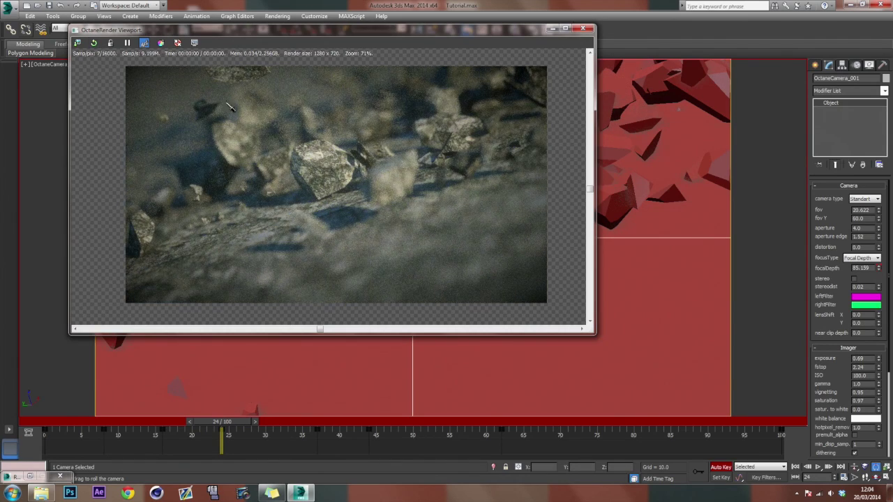
{"action": "left_click", "coordinate": [320, 160]}
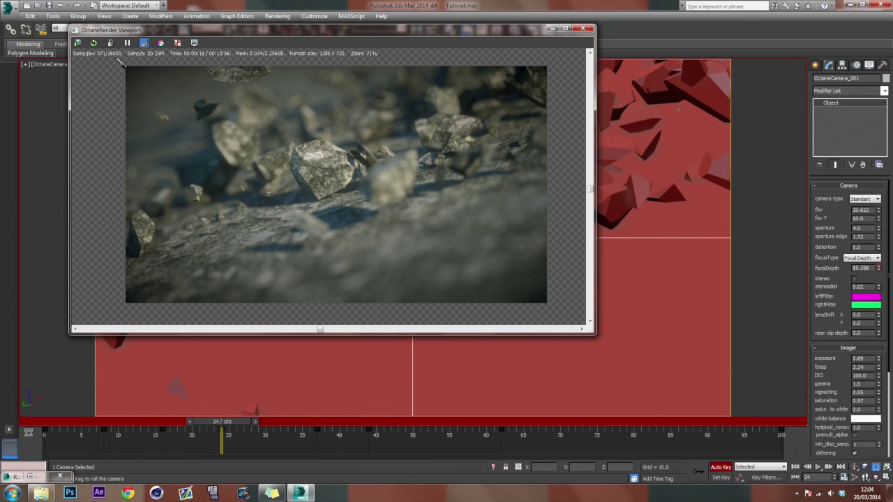
Move the OctaneRender viewport off the toolbar, set maxsamples to 400 in the OctaneRender settings and restart the frame 24 render.
{"action": "left_click_drag", "start_coordinate": [487, 29], "coordinate": [462, 93]}
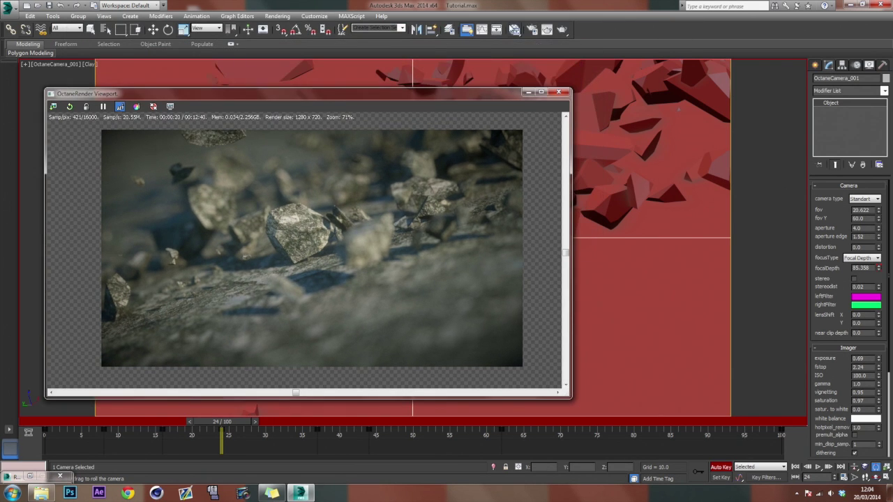
{"action": "left_click", "coordinate": [513, 30]}
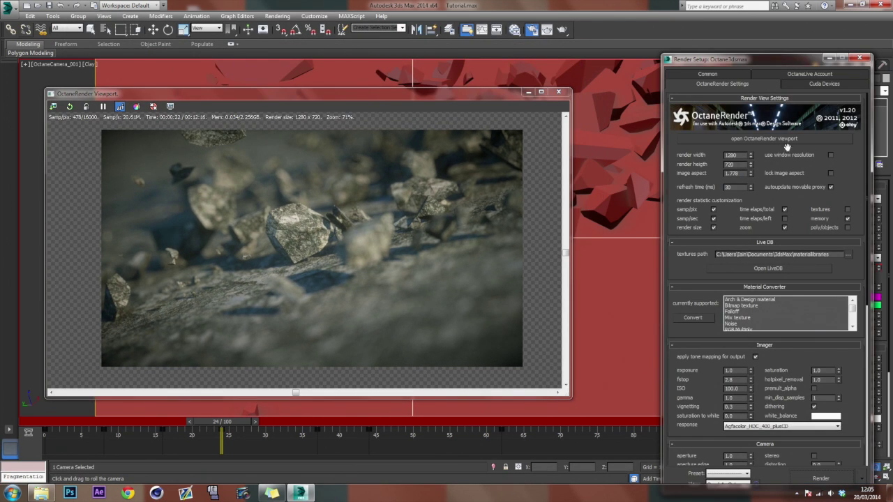
{"action": "scroll", "coordinate": [854, 179], "scroll_direction": "down", "scroll_amount": 5}
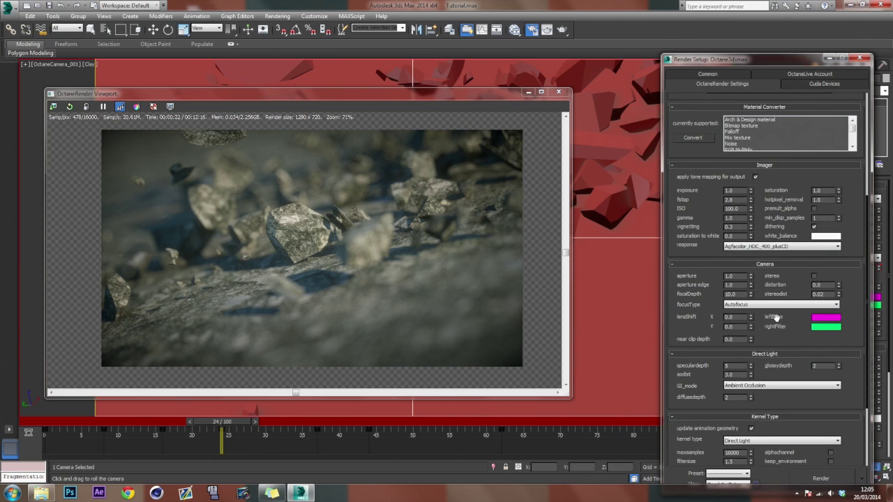
{"action": "double_click", "coordinate": [744, 453]}
{"action": "type", "text": "400"}
{"action": "key", "text": "Return"}
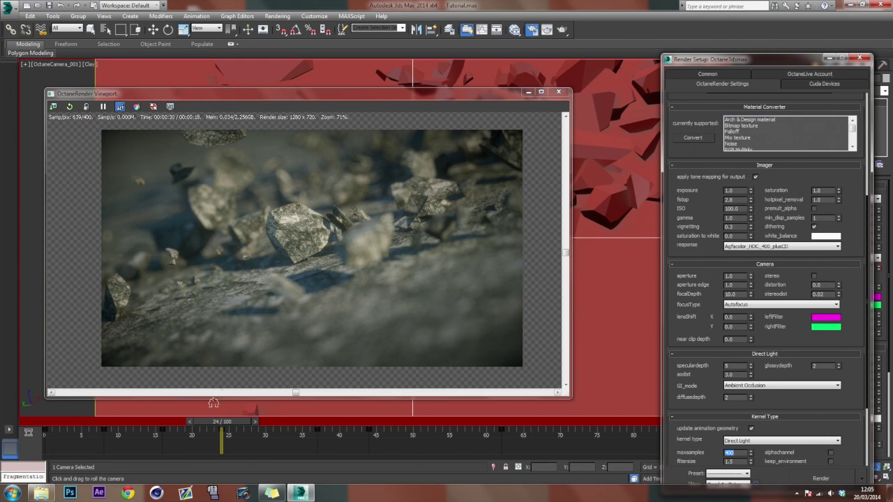
{"action": "left_click_drag", "start_coordinate": [230, 421], "coordinate": [229, 422]}
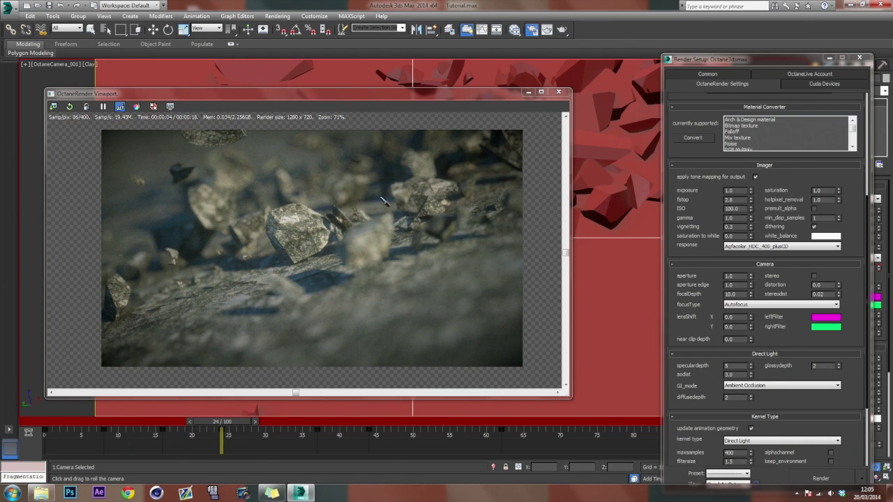
Review the kernel and CUDA device settings, move to frame 25 and mark the GeForce GTX 780 Ti as low priority.
{"action": "left_click_drag", "start_coordinate": [787, 398], "coordinate": [787, 294]}
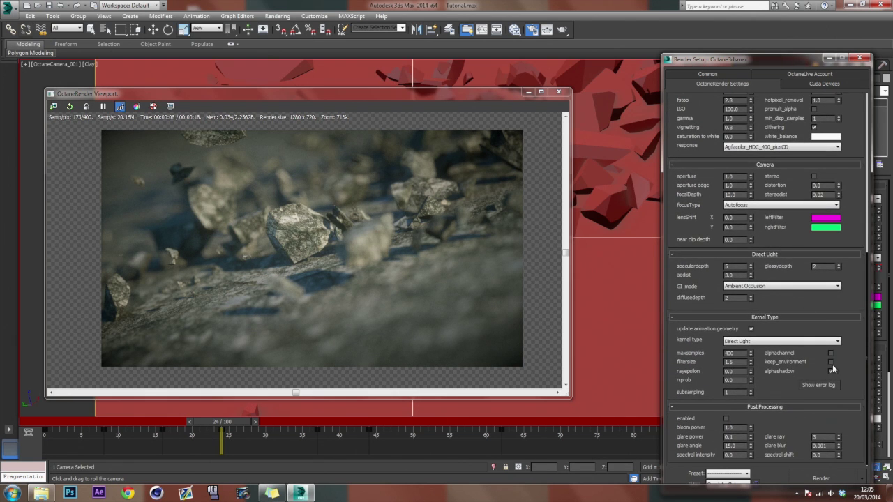
{"action": "mouse_move", "coordinate": [848, 338]}
{"action": "left_mouse_down"}
{"action": "mouse_move", "coordinate": [849, 377]}
{"action": "mouse_move", "coordinate": [846, 331]}
{"action": "left_mouse_up"}
{"action": "left_click", "coordinate": [811, 87]}
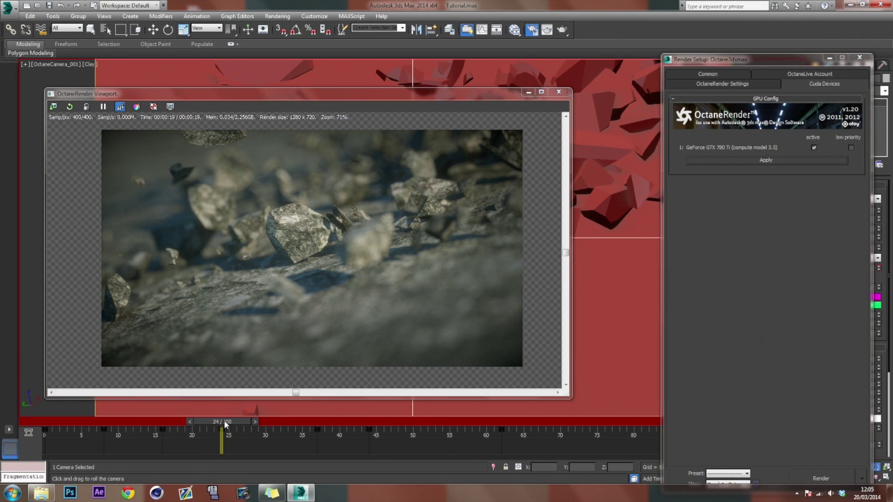
{"action": "left_click_drag", "start_coordinate": [224, 424], "coordinate": [233, 423]}
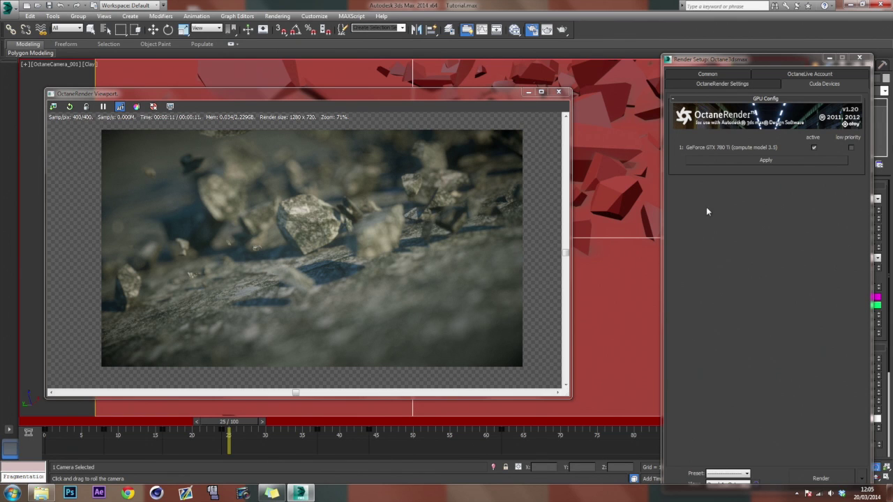
{"action": "left_click", "coordinate": [851, 147]}
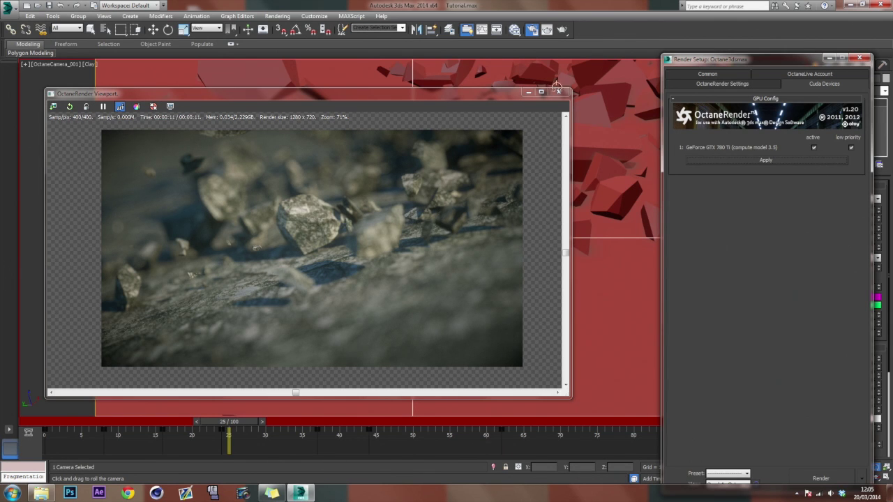
Close the OctaneRender viewport and move the timeline to frame 41.
{"action": "left_click", "coordinate": [557, 92]}
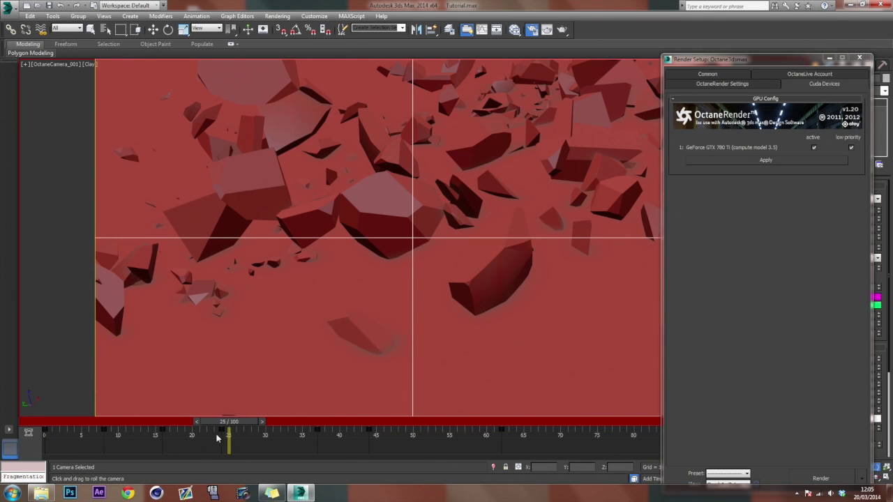
{"action": "left_click_drag", "start_coordinate": [228, 436], "coordinate": [346, 438]}
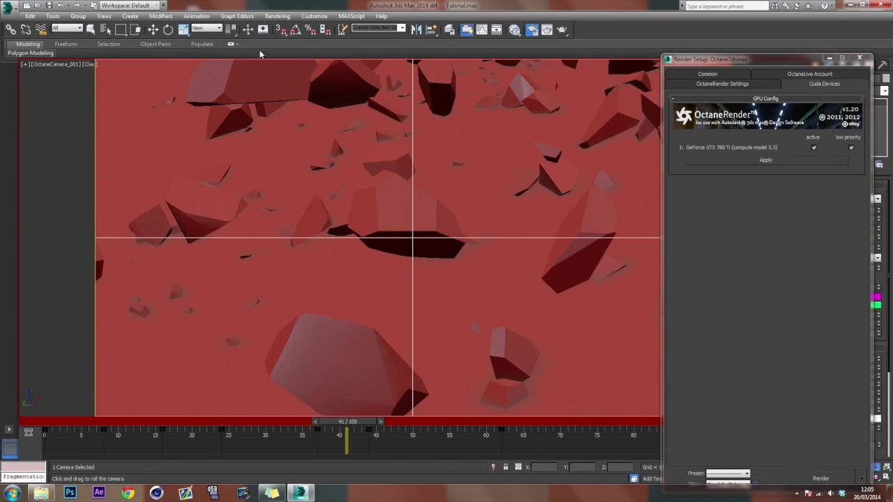
{"action": "left_click", "coordinate": [707, 84]}
{"action": "scroll", "coordinate": [843, 474], "scroll_direction": "up", "scroll_amount": 5}
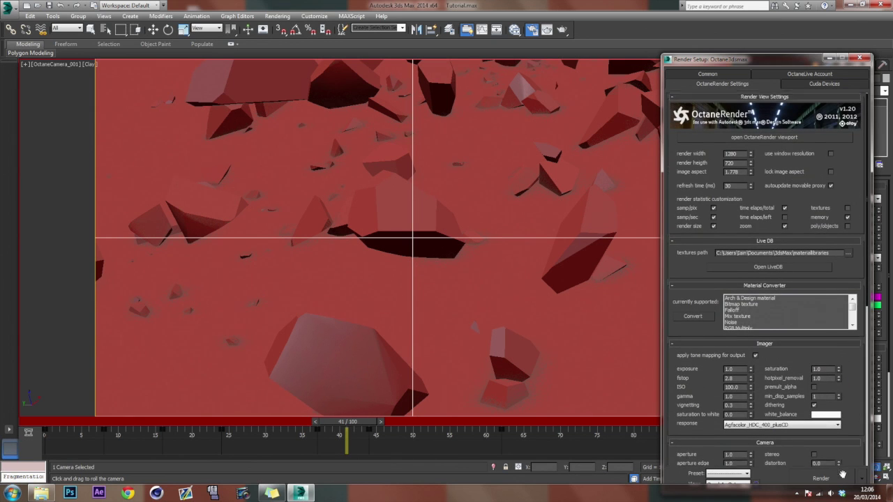
Open the render output file settings and create a folder named Tutorial Render on the desktop.
{"action": "left_click", "coordinate": [717, 74]}
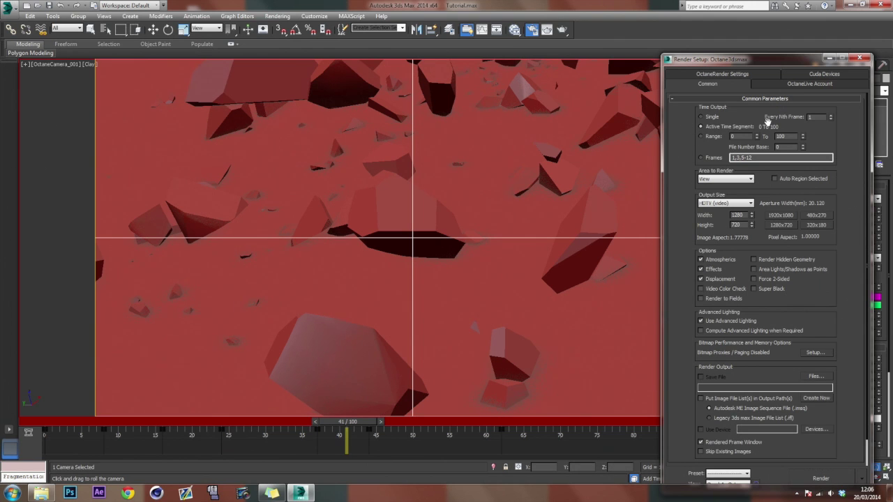
{"action": "scroll", "coordinate": [682, 122], "scroll_direction": "down", "scroll_amount": 2}
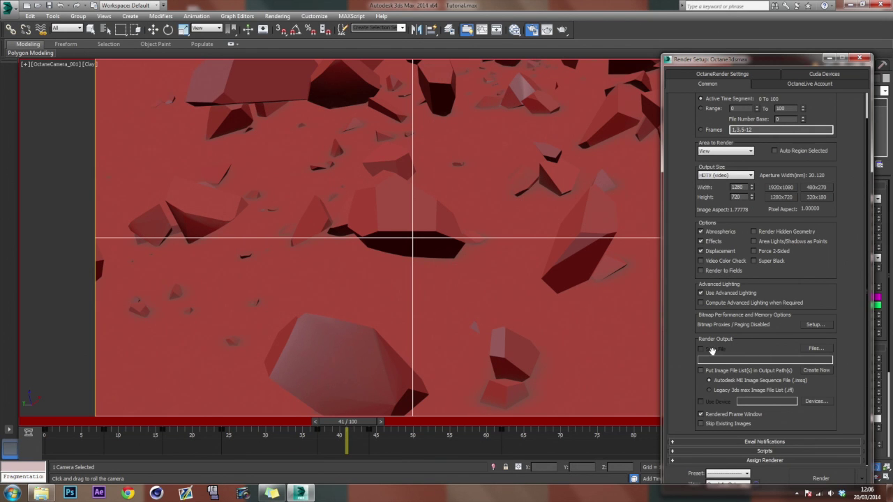
{"action": "left_click", "coordinate": [816, 348]}
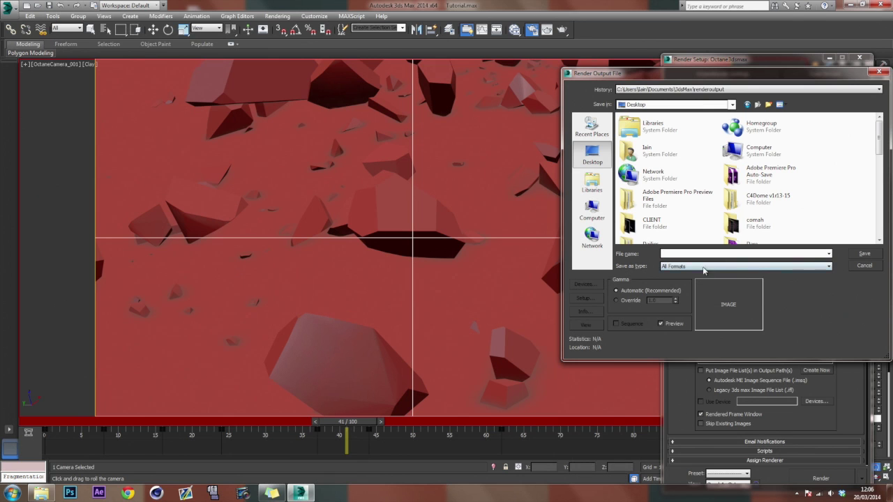
{"action": "left_click", "coordinate": [676, 266]}
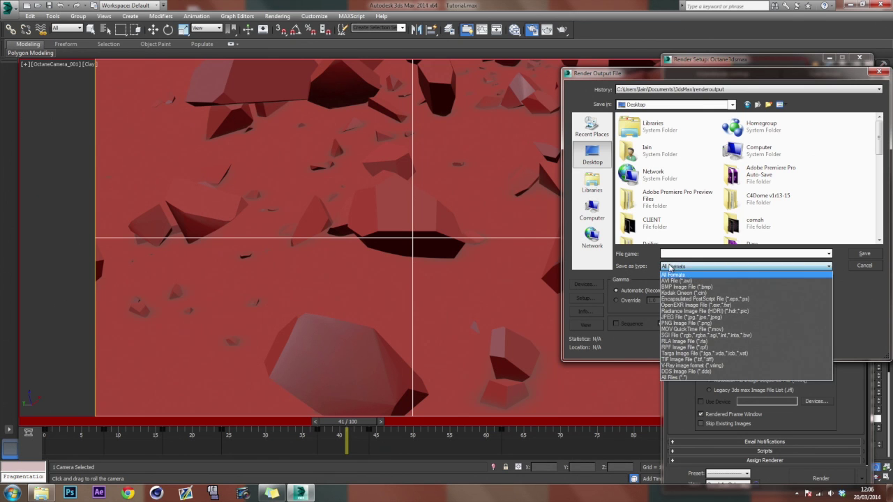
{"action": "left_click", "coordinate": [647, 267]}
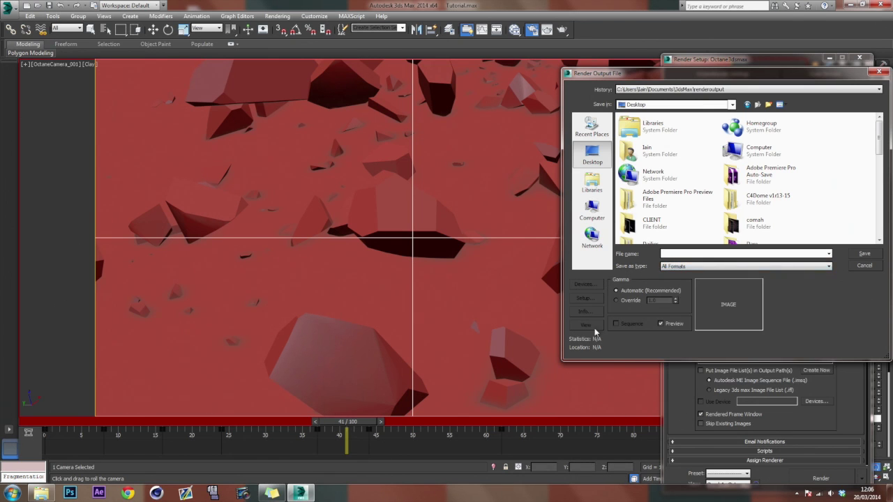
{"action": "left_click", "coordinate": [769, 104]}
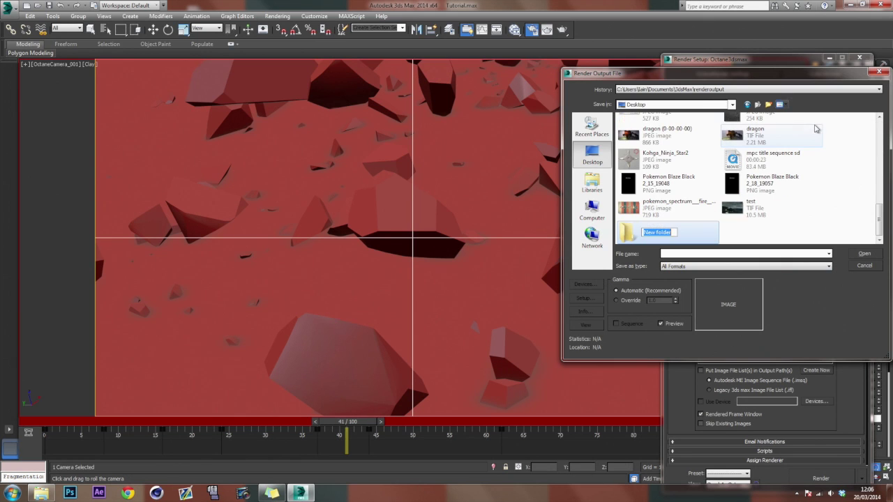
{"action": "type", "text": "Tutorial Render"}
{"action": "key", "text": "Return"}
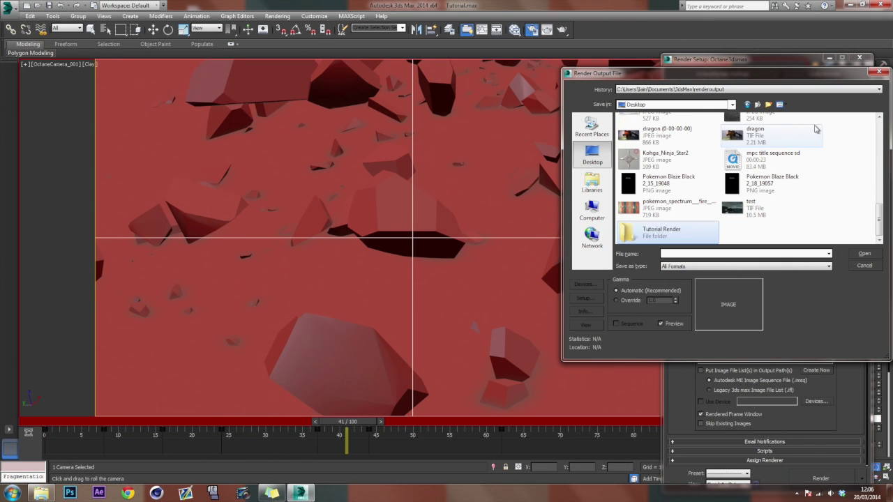
Set the render output to a JPEG file named Rock Smash Tutorial inside the Tutorial Render folder, accepting the default image settings.
{"action": "double_click", "coordinate": [666, 232]}
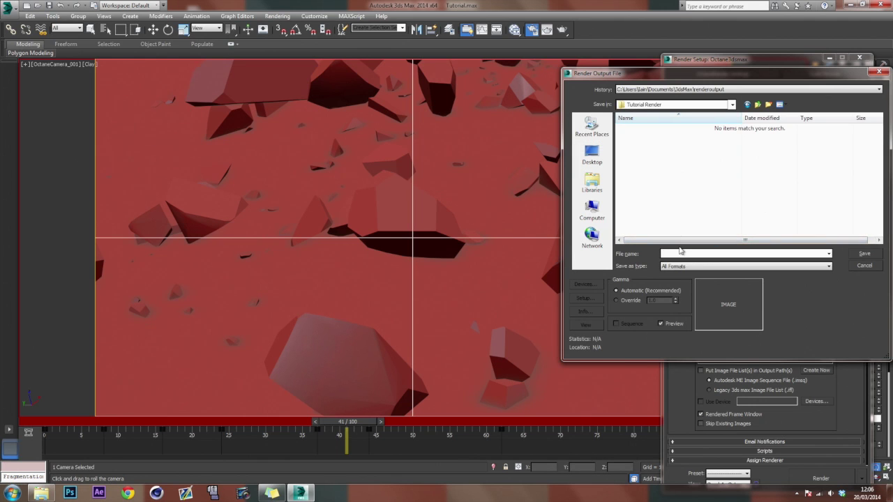
{"action": "type", "text": "Rock Smash Tutorial"}
{"action": "left_click", "coordinate": [682, 266]}
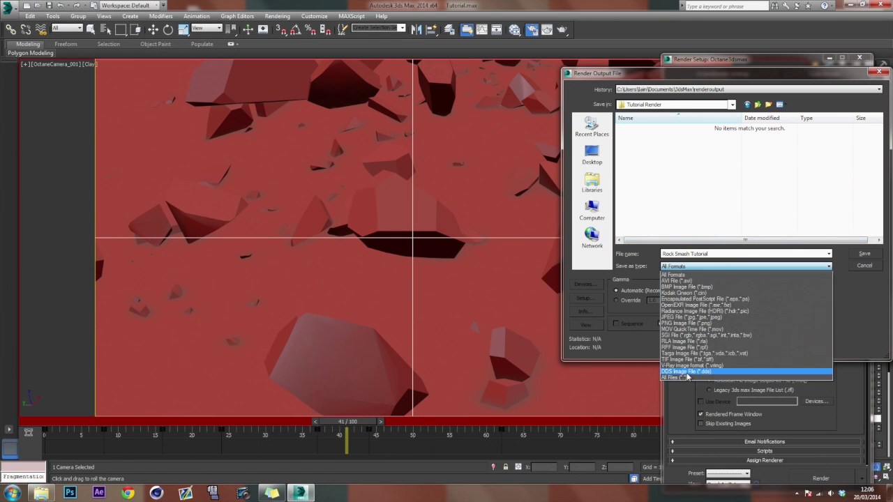
{"action": "left_click", "coordinate": [696, 318]}
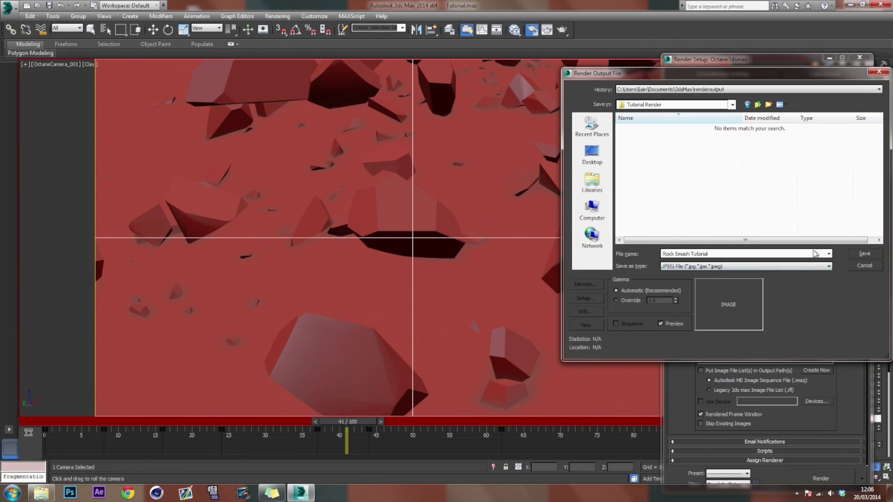
{"action": "left_click", "coordinate": [866, 255]}
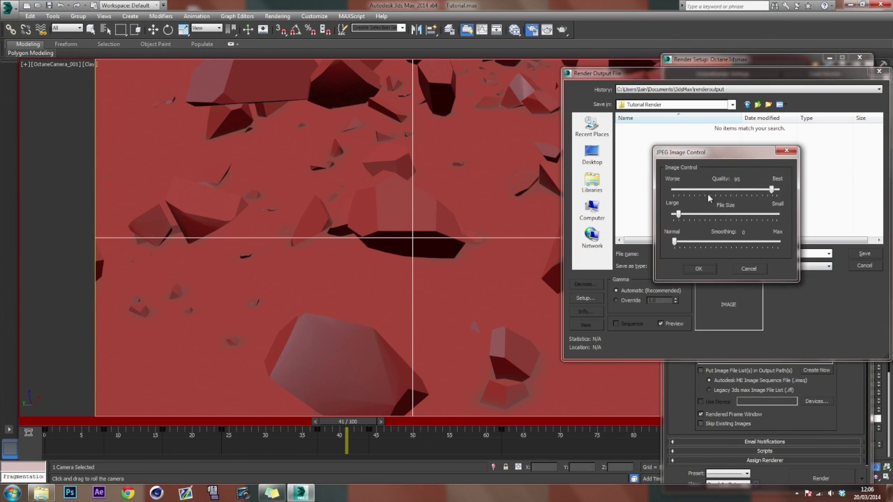
{"action": "left_click", "coordinate": [698, 268]}
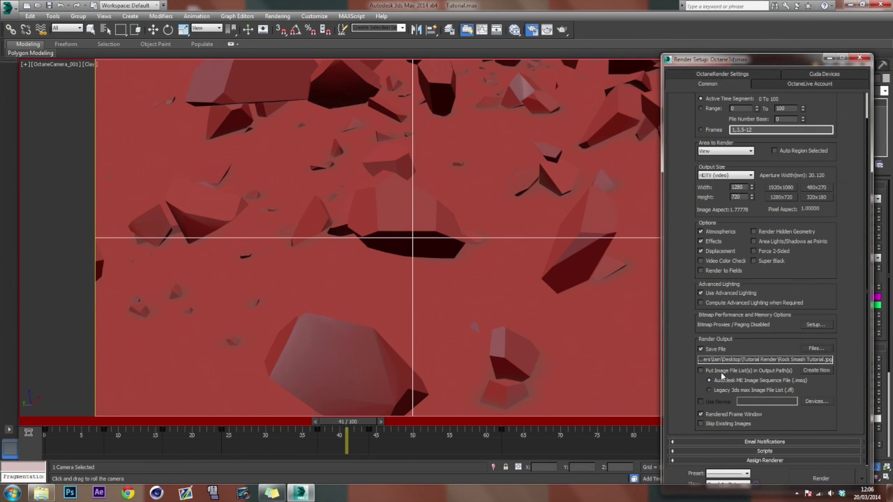
Check the remaining render setup pages, close the dialog and start rendering the active time segment.
{"action": "scroll", "coordinate": [847, 349], "scroll_direction": "up", "scroll_amount": 2}
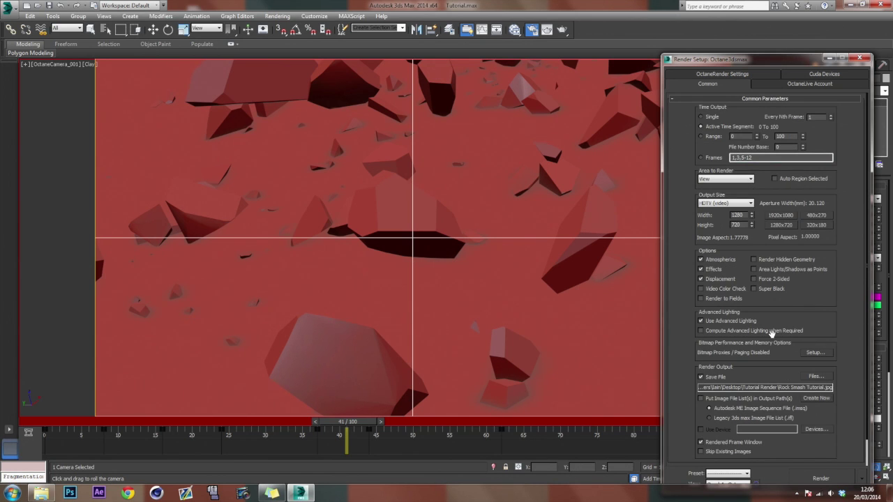
{"action": "left_click_drag", "start_coordinate": [681, 245], "coordinate": [680, 271]}
{"action": "left_click", "coordinate": [834, 83]}
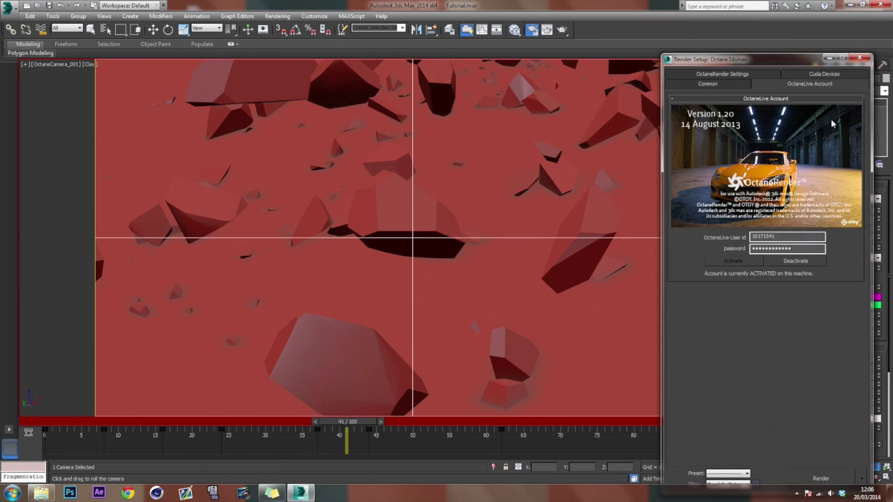
{"action": "left_click", "coordinate": [833, 73]}
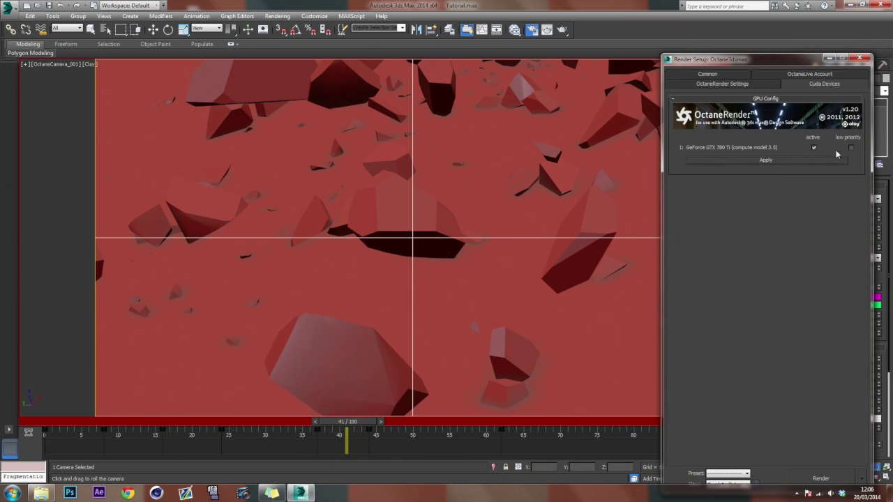
{"action": "left_click", "coordinate": [863, 58]}
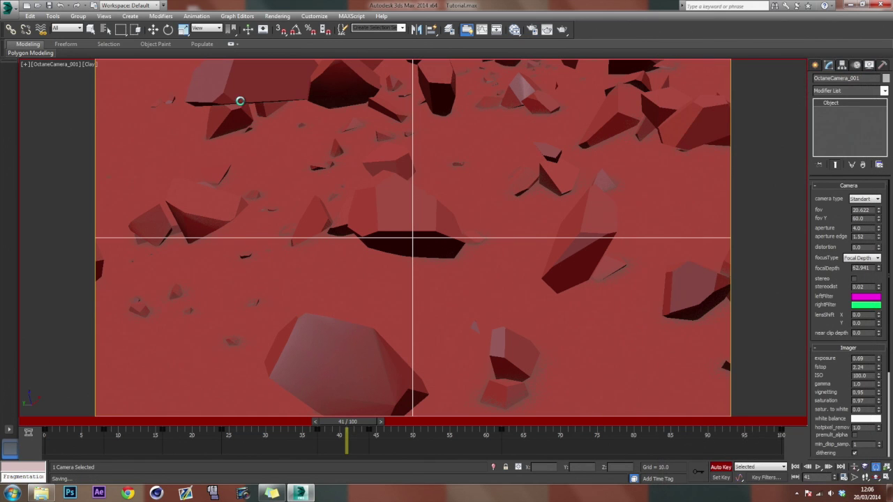
{"action": "left_click", "coordinate": [562, 31]}
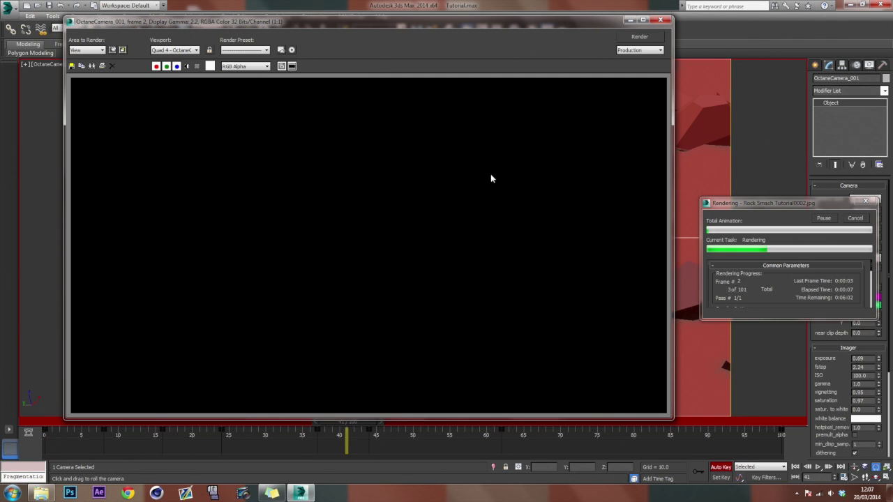
Switch to Windows Explorer and open the Tutorial Render folder on the desktop.
{"action": "left_click", "coordinate": [41, 493]}
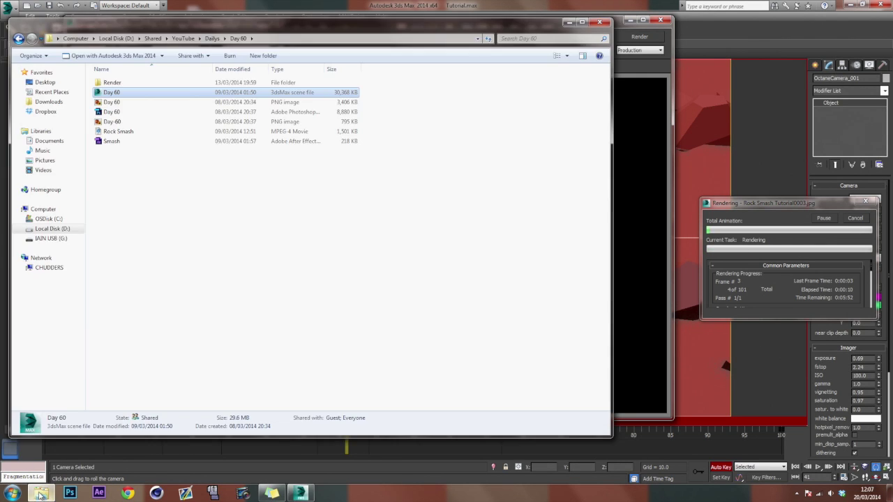
{"action": "left_click", "coordinate": [44, 82]}
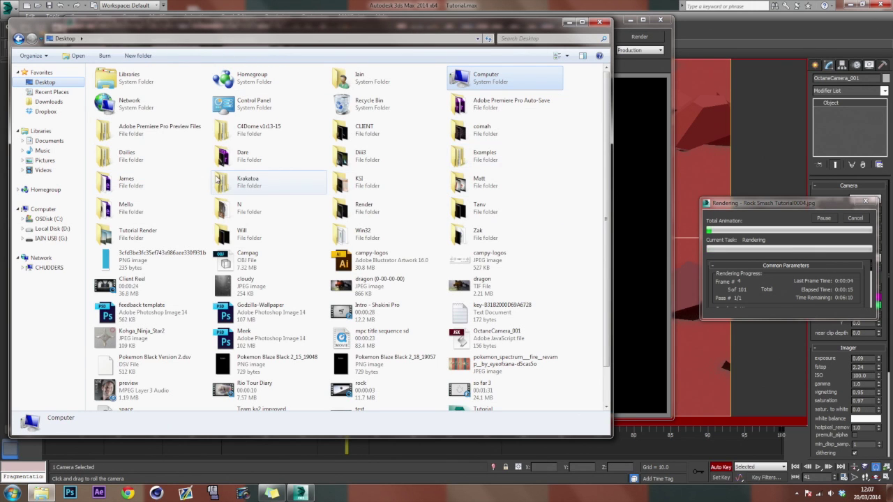
{"action": "double_click", "coordinate": [385, 209]}
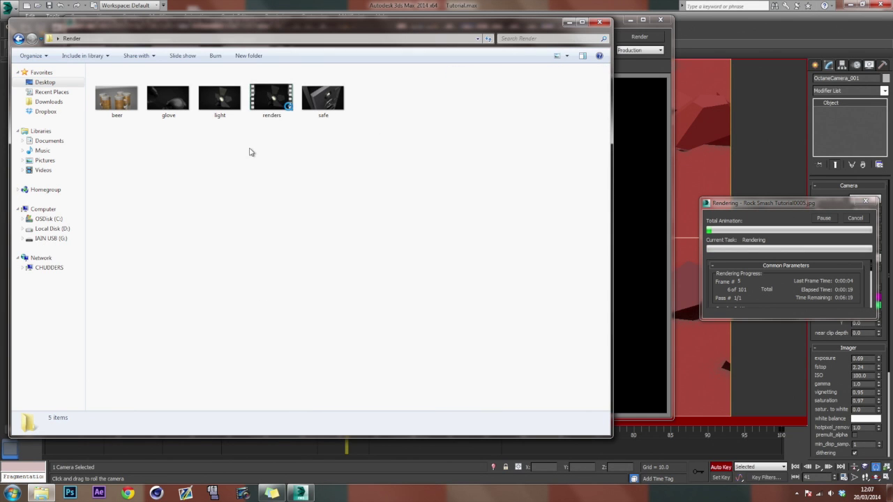
{"action": "left_click", "coordinate": [19, 39]}
{"action": "scroll", "coordinate": [209, 202], "scroll_direction": "down", "scroll_amount": 1}
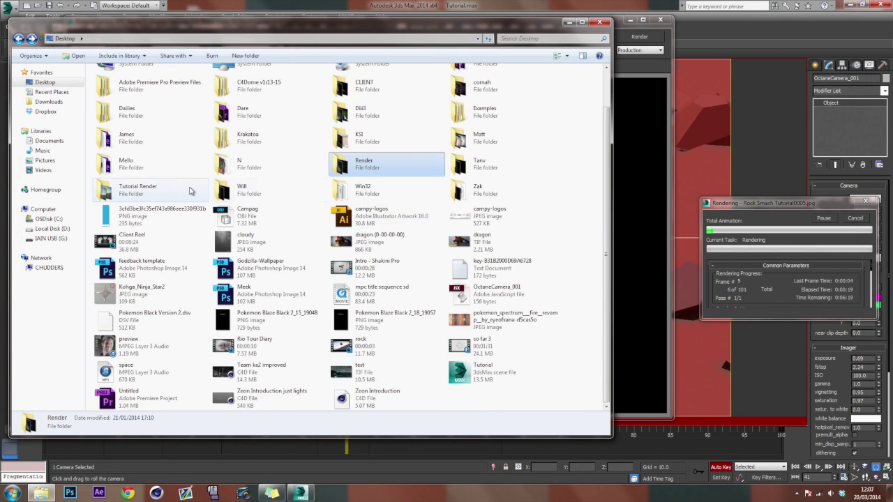
{"action": "double_click", "coordinate": [174, 191]}
Open the first rendered frame in Windows Photo Viewer, step through the finished frames and close the viewer.
{"action": "double_click", "coordinate": [116, 87]}
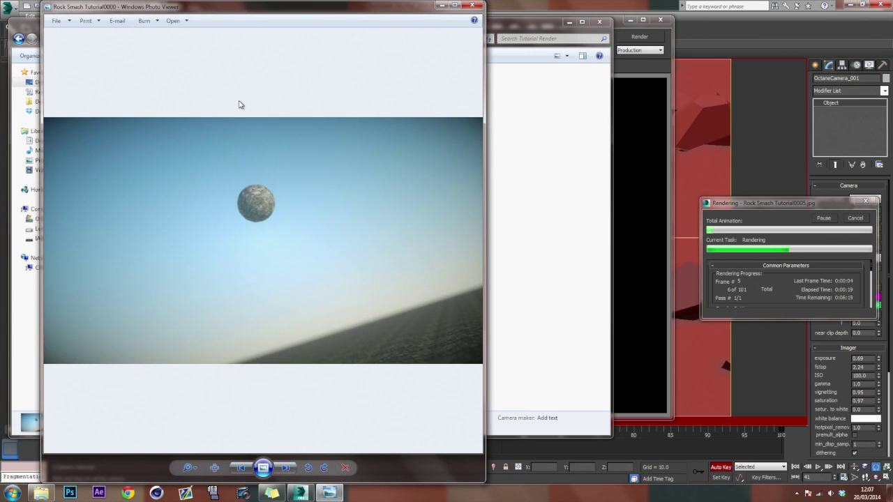
{"action": "key", "text": "Right"}
{"action": "key", "text": "Right"}
{"action": "key", "text": "Right"}
{"action": "key", "text": "Right"}
{"action": "key", "text": "Right"}
{"action": "key", "text": "Right"}
{"action": "key", "text": "Right"}
{"action": "key", "text": "Right"}
{"action": "key", "text": "Right"}
{"action": "key", "text": "Right"}
{"action": "key", "text": "Right"}
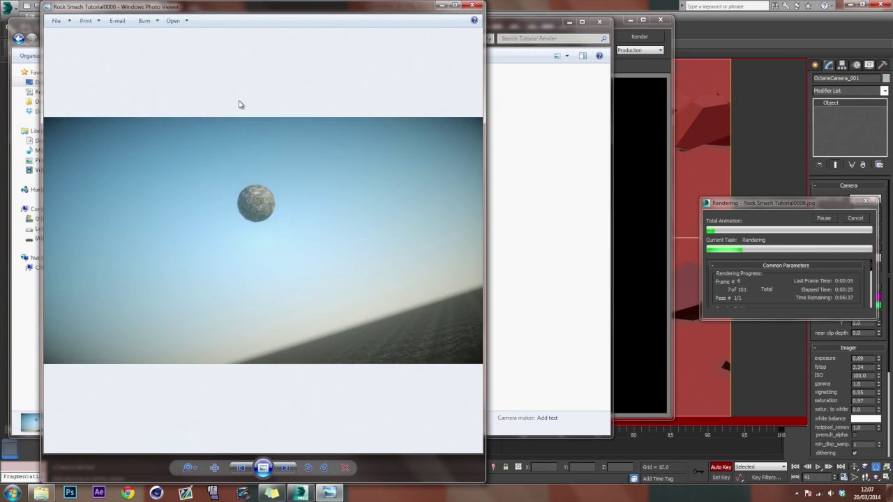
{"action": "key", "text": "Right"}
{"action": "key", "text": "Right"}
{"action": "key", "text": "Right"}
{"action": "key", "text": "Right"}
{"action": "key", "text": "Right"}
{"action": "key", "text": "Right"}
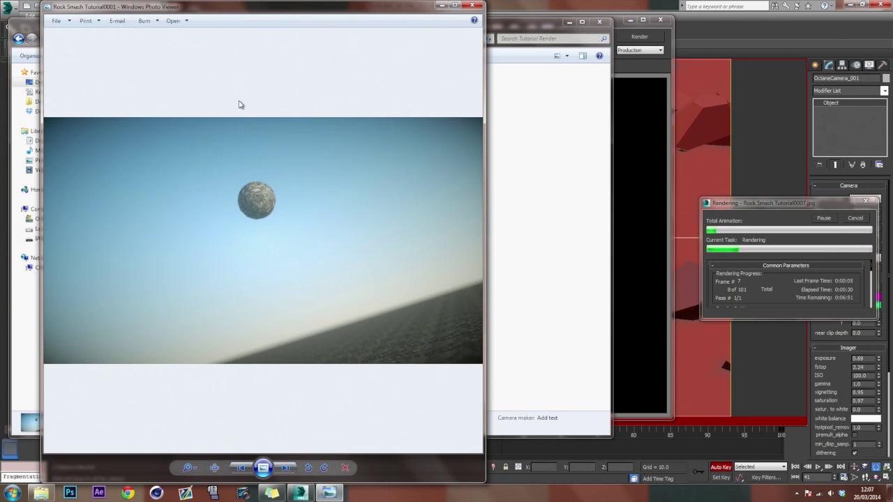
{"action": "key", "text": "Right"}
{"action": "key", "text": "Right"}
{"action": "key", "text": "Right"}
{"action": "key", "text": "Right"}
{"action": "key", "text": "Right"}
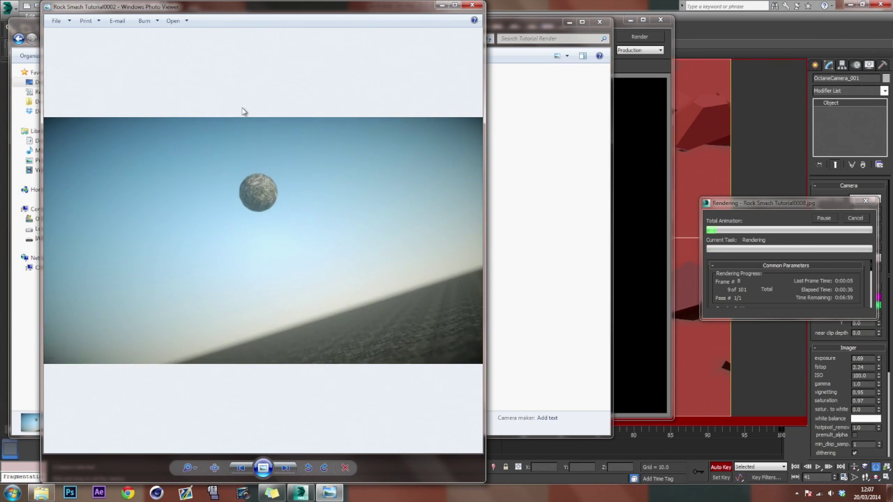
{"action": "key", "text": "Right"}
{"action": "key", "text": "Right"}
{"action": "key", "text": "Right"}
{"action": "key", "text": "Right"}
{"action": "key", "text": "Right"}
{"action": "key", "text": "Right"}
{"action": "key", "text": "Right"}
{"action": "key", "text": "Right"}
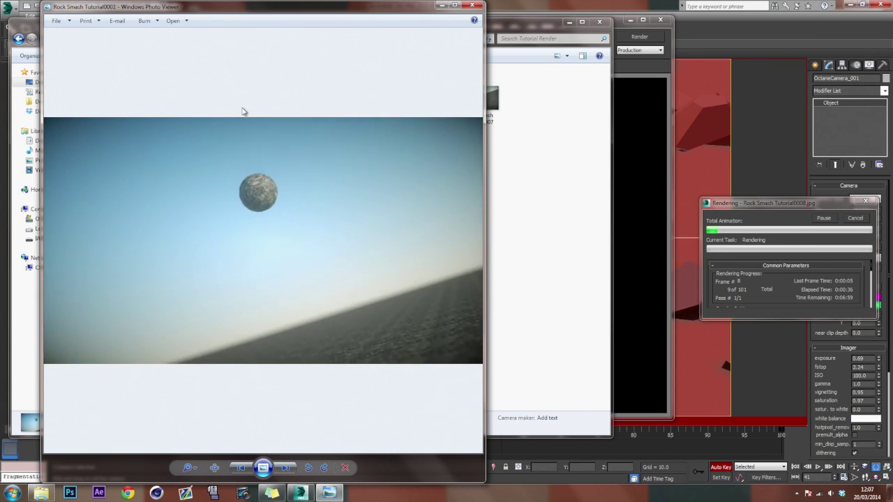
{"action": "key", "text": "Left"}
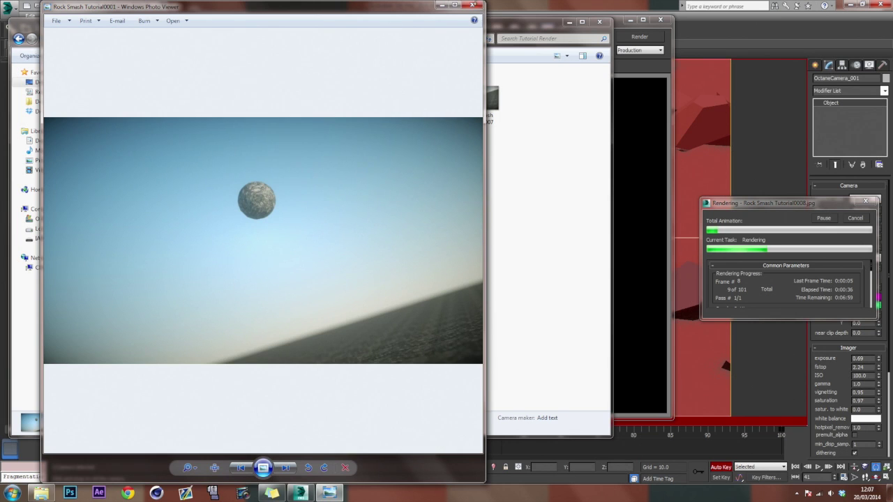
{"action": "left_click", "coordinate": [474, 5]}
{"action": "left_click", "coordinate": [526, 215]}
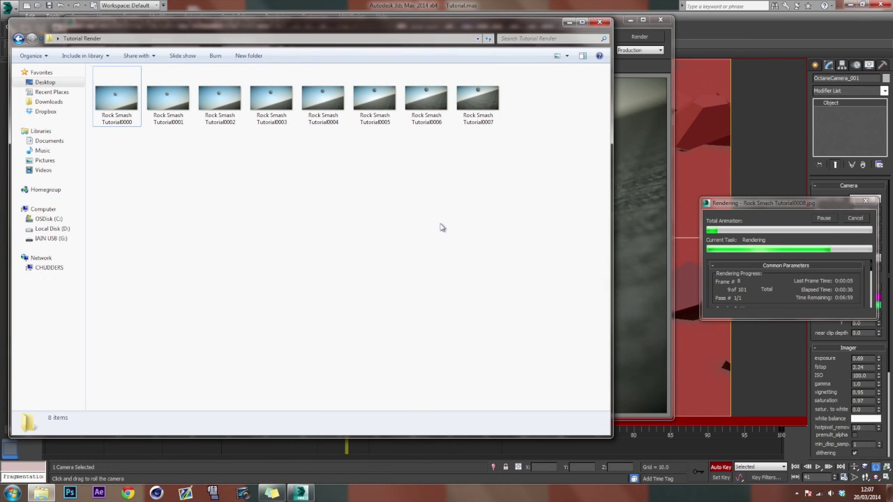
Move the Tutorial Render folder window out of the way to uncover the frame rendering in 3ds Max.
{"action": "left_click_drag", "start_coordinate": [412, 28], "coordinate": [485, 345]}
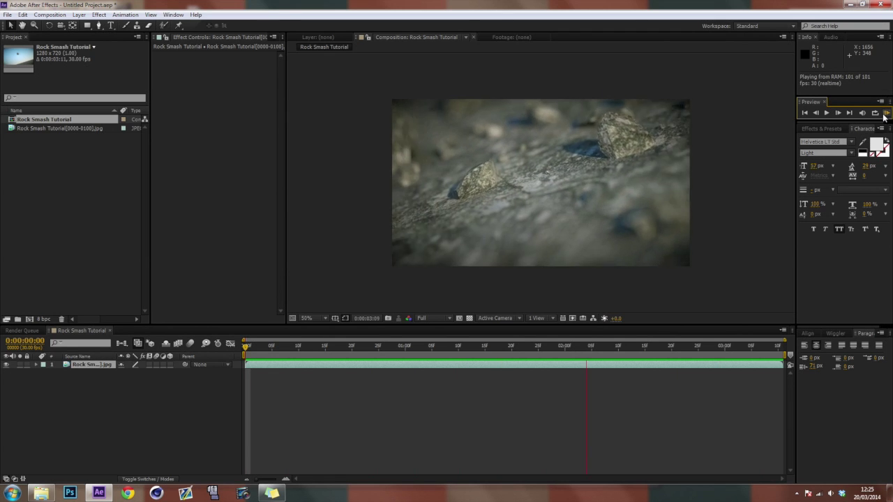
Stop the RAM preview and examine the frame at 0:00:01:09 at 100% in a maximized composition view with layer controls hidden.
{"action": "left_click", "coordinate": [884, 115]}
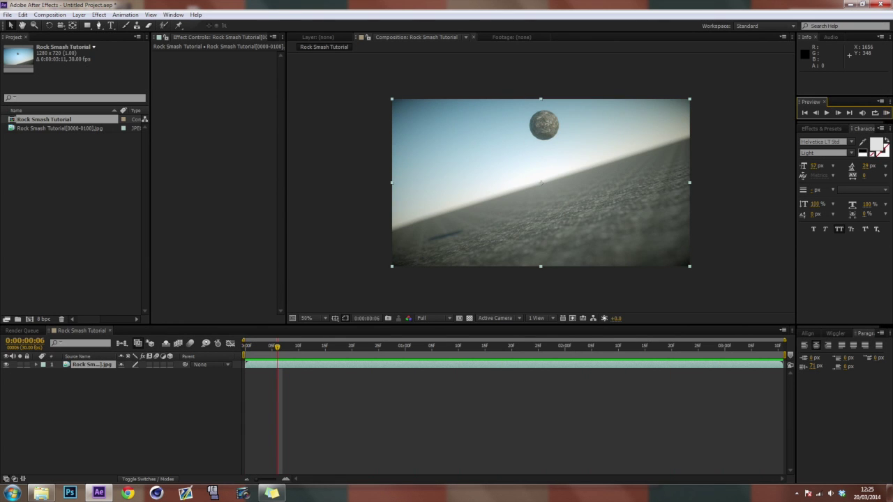
{"action": "left_click_drag", "start_coordinate": [345, 349], "coordinate": [455, 349]}
{"action": "scroll", "coordinate": [500, 217], "scroll_direction": "up", "scroll_amount": 1}
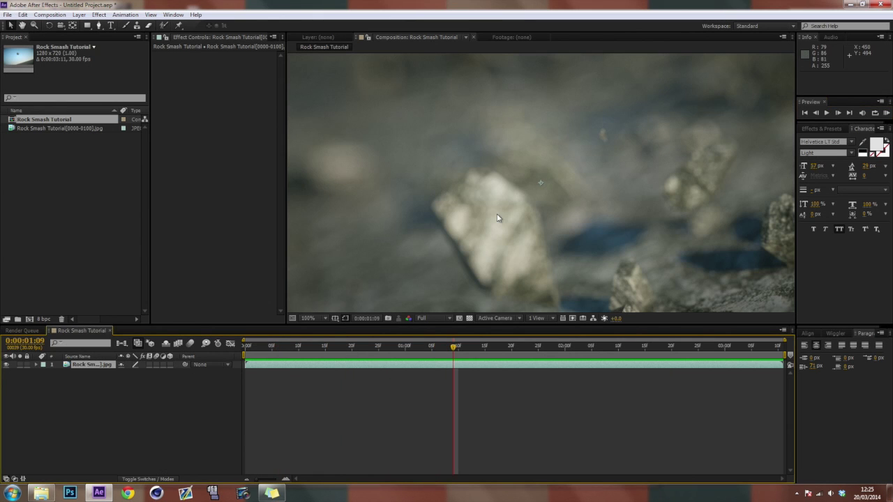
{"action": "key", "text": "grave"}
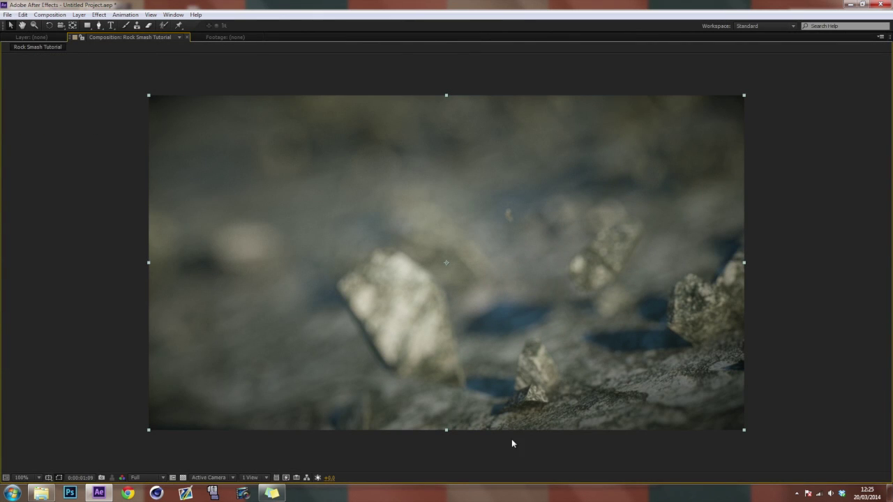
{"action": "key", "text": "ctrl+shift+h"}
{"action": "key", "text": "grave"}
Go to 0:00:01:04 in the composition and examine the focused rock fragment at 100% in the maximized view.
{"action": "key", "text": "comma"}
{"action": "left_click_drag", "start_coordinate": [441, 347], "coordinate": [427, 369]}
{"action": "key", "text": "slash"}
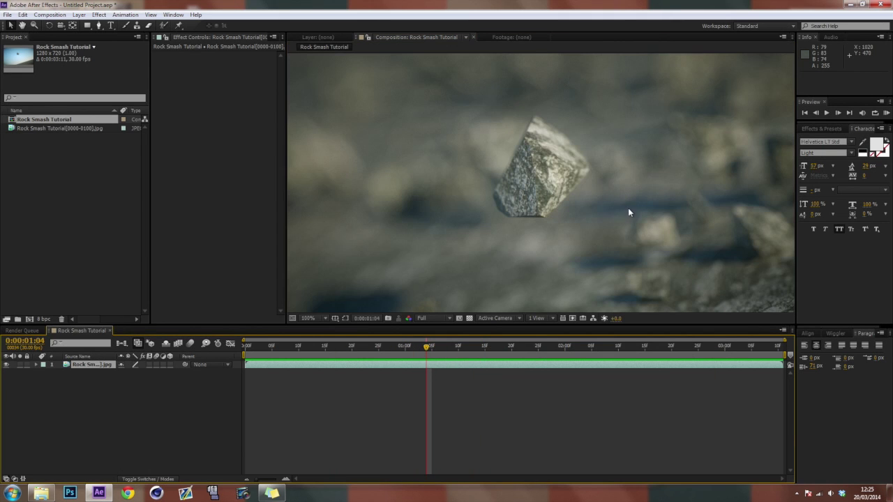
{"action": "key", "text": "grave"}
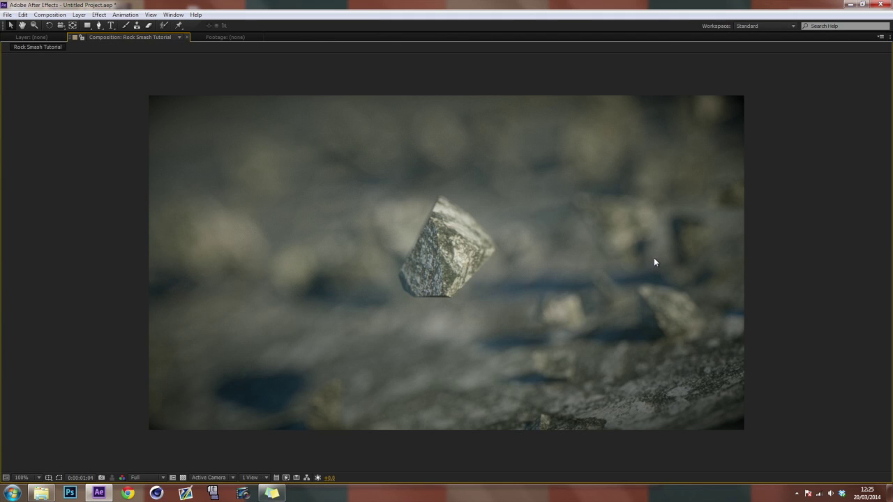